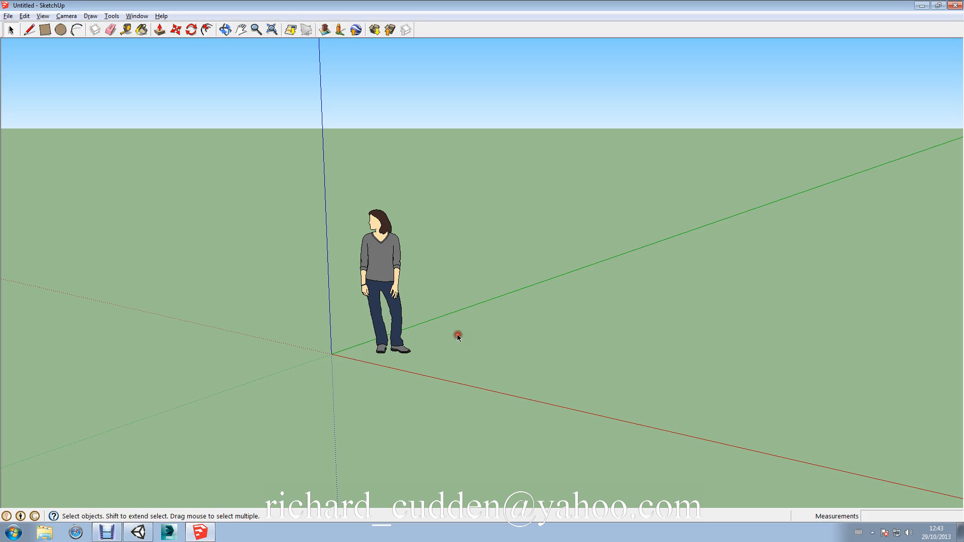
Step: Draw a ground rectangle about 38' 3" by 23' 8" with one edge on the red axis, and extrude it up about 8' 8"
{"action": "middle_click_drag", "start_coordinate": [458, 333], "coordinate": [341, 306]}
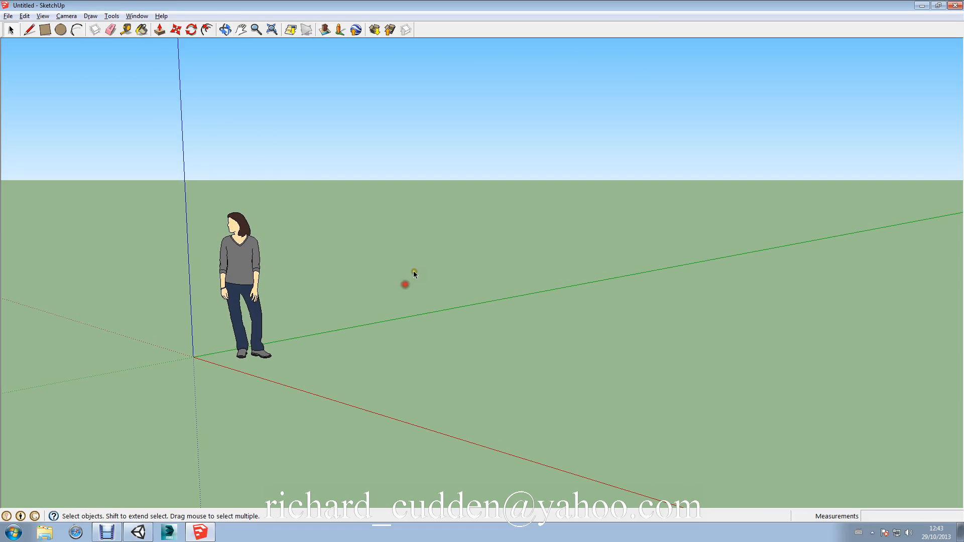
{"action": "middle_click_drag", "start_coordinate": [414, 274], "coordinate": [319, 370]}
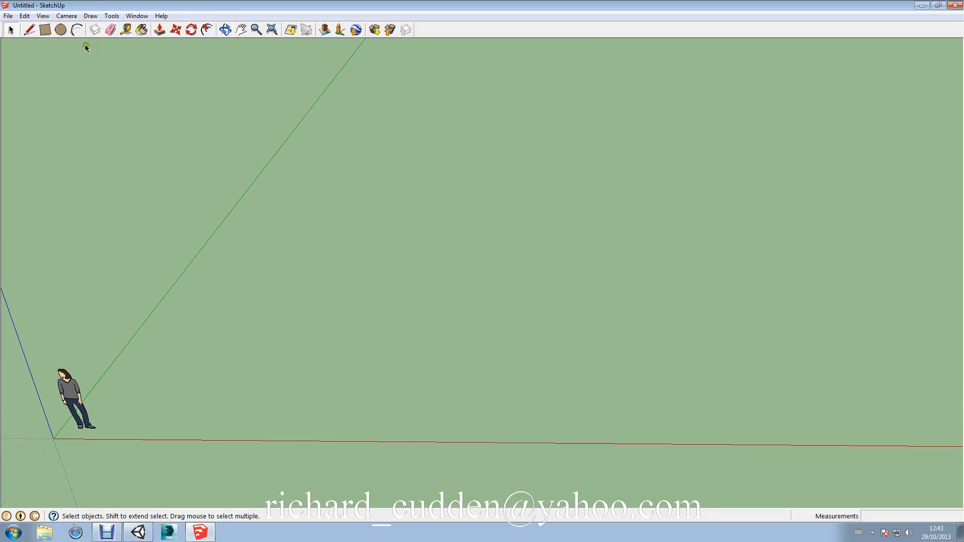
{"action": "left_click", "coordinate": [44, 30]}
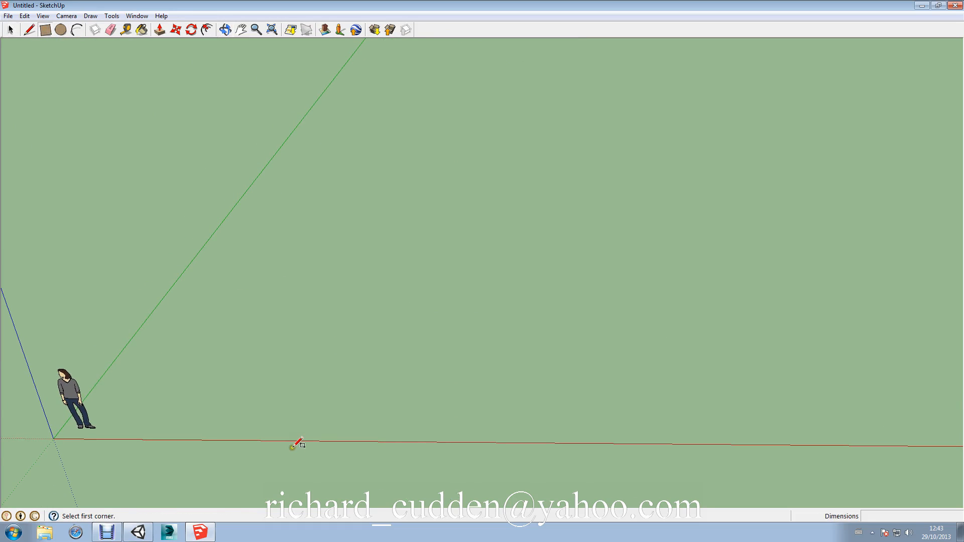
{"action": "left_click_drag", "start_coordinate": [294, 441], "coordinate": [704, 291]}
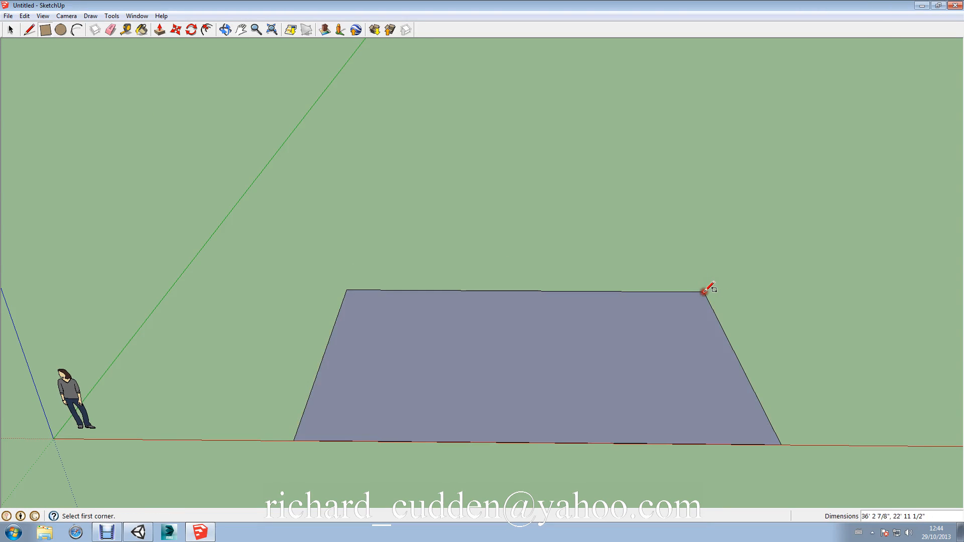
{"action": "key", "text": "ctrl+z"}
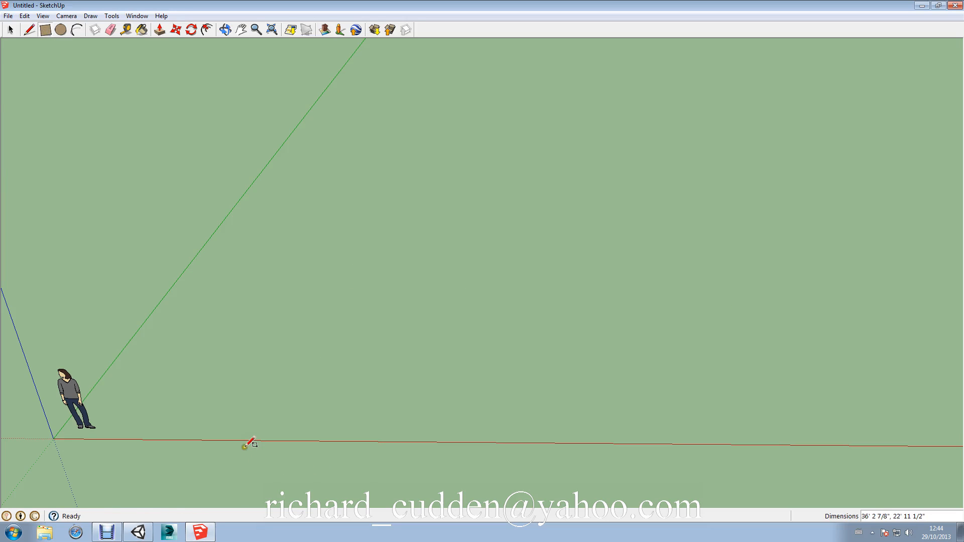
{"action": "left_click_drag", "start_coordinate": [249, 440], "coordinate": [686, 289]}
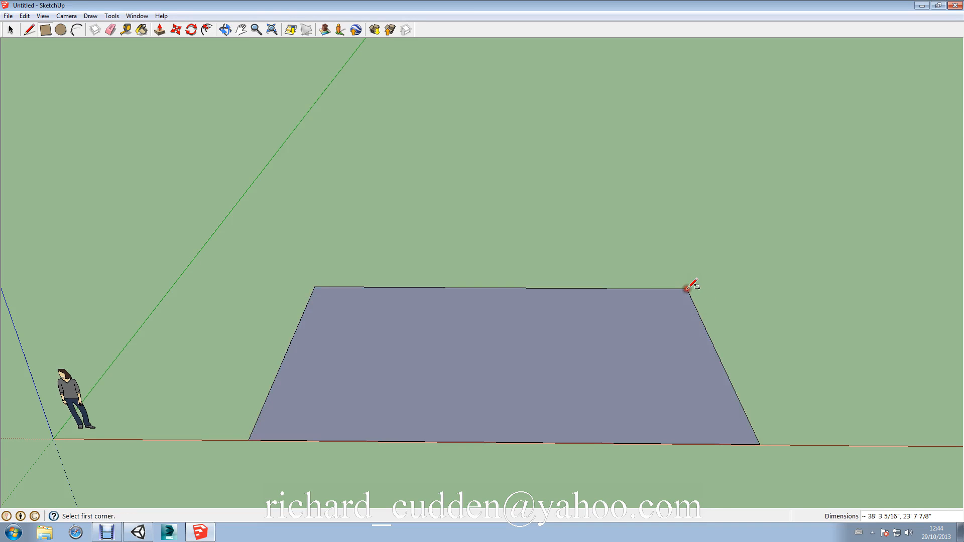
{"action": "left_click", "coordinate": [159, 29]}
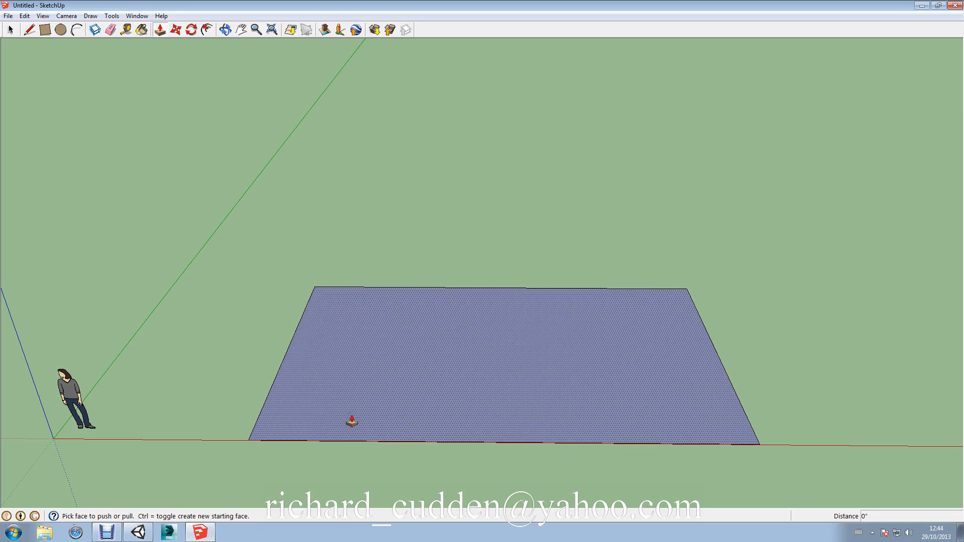
{"action": "left_click_drag", "start_coordinate": [352, 420], "coordinate": [201, 351]}
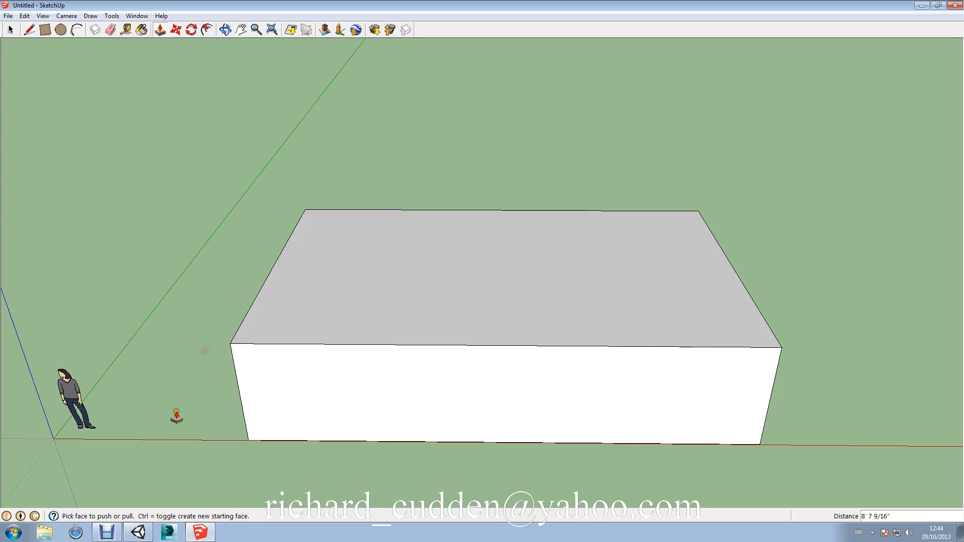
Step: Draw a vertical rectangle about 23' 7" by 4' 7" on the upper edge of the box's end wall nearest the origin
{"action": "middle_click_drag", "start_coordinate": [175, 396], "coordinate": [283, 337]}
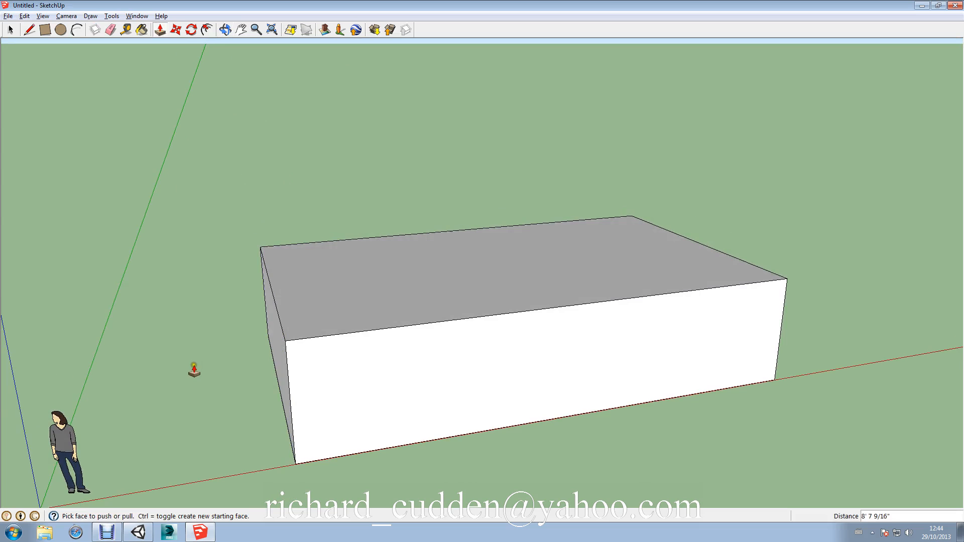
{"action": "middle_click_drag", "start_coordinate": [194, 370], "coordinate": [560, 356], "text": "shift"}
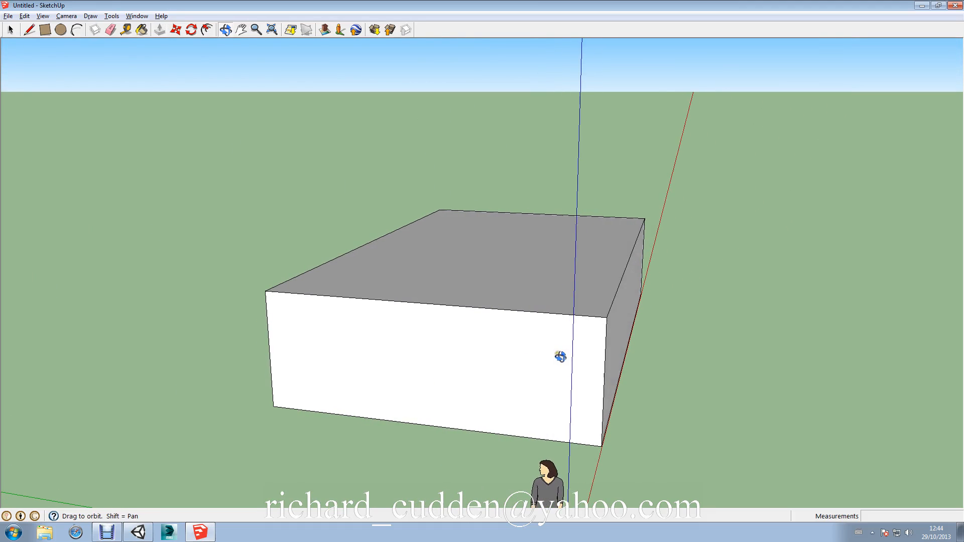
{"action": "left_click", "coordinate": [44, 30]}
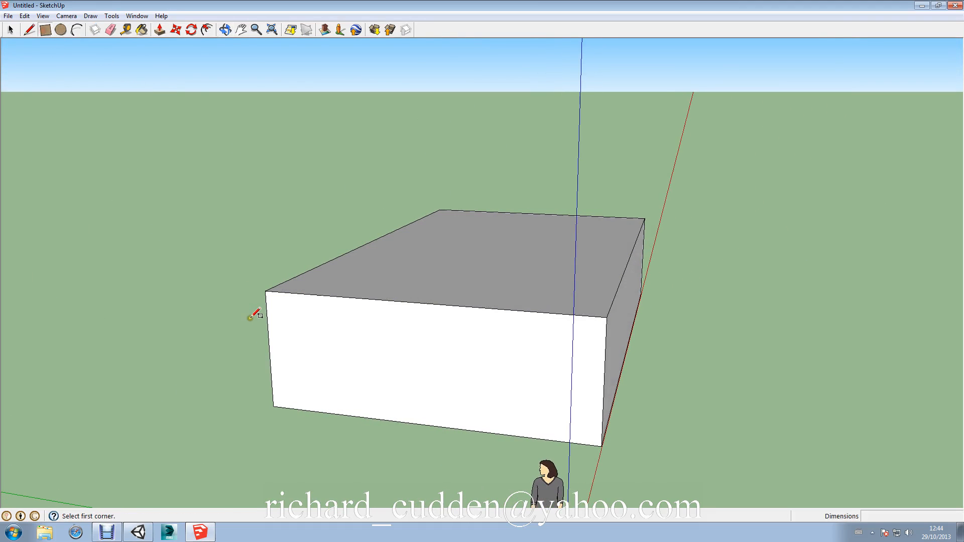
{"action": "left_click", "coordinate": [265, 291]}
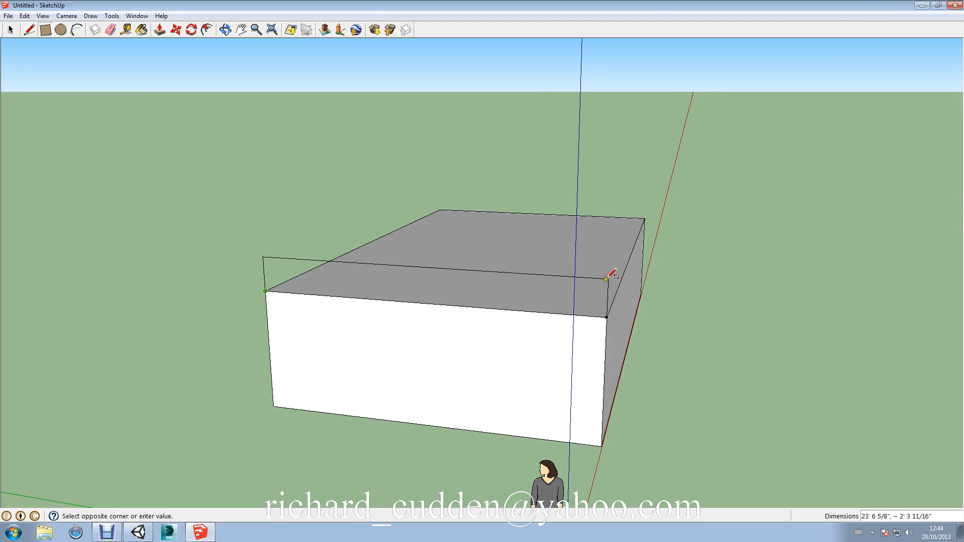
{"action": "left_click", "coordinate": [604, 244]}
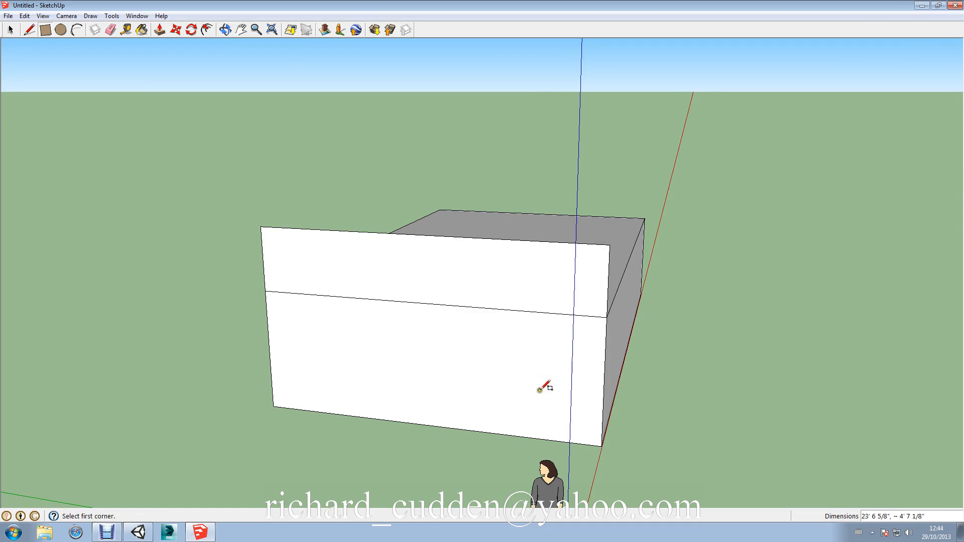
Step: Extrude the upright rectangle about 38' 1" across the full length of the box with Push/Pull
{"action": "middle_click_drag", "start_coordinate": [558, 393], "coordinate": [129, 388]}
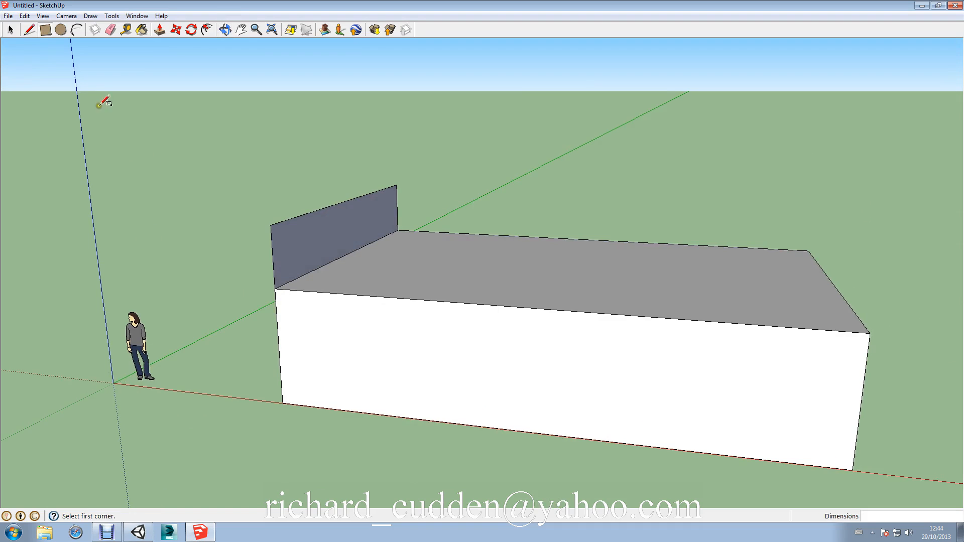
{"action": "left_click", "coordinate": [163, 32]}
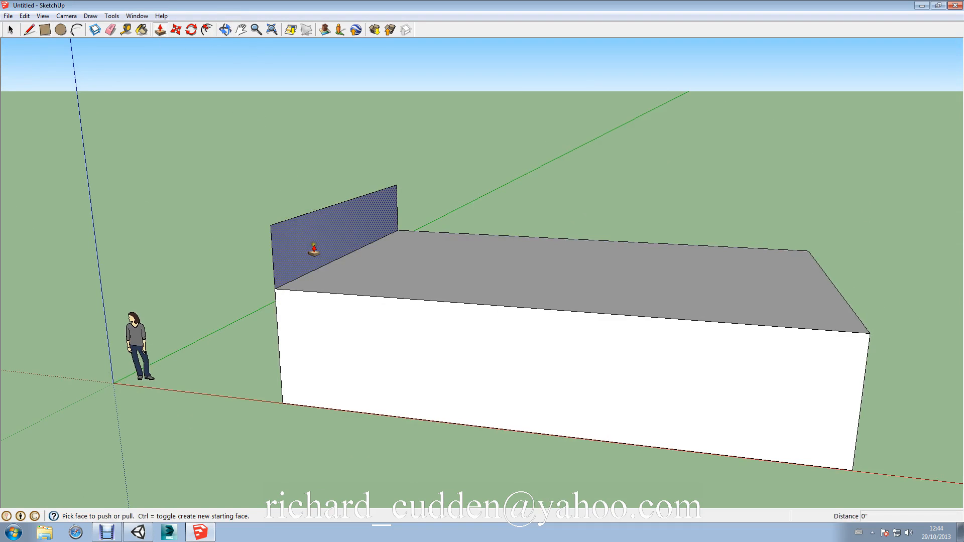
{"action": "left_click_drag", "start_coordinate": [312, 247], "coordinate": [872, 337]}
Step: Draw two sloping gable lines on the upper end face, from its lower corners to a peak near the middle of its top edge
{"action": "middle_click_drag", "start_coordinate": [159, 421], "coordinate": [536, 374]}
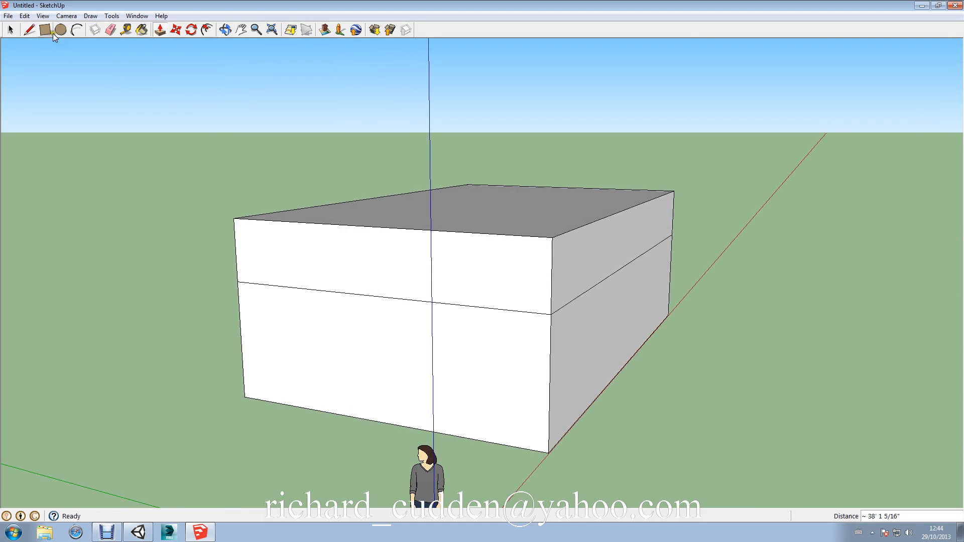
{"action": "left_click", "coordinate": [29, 31]}
{"action": "left_click", "coordinate": [238, 282]}
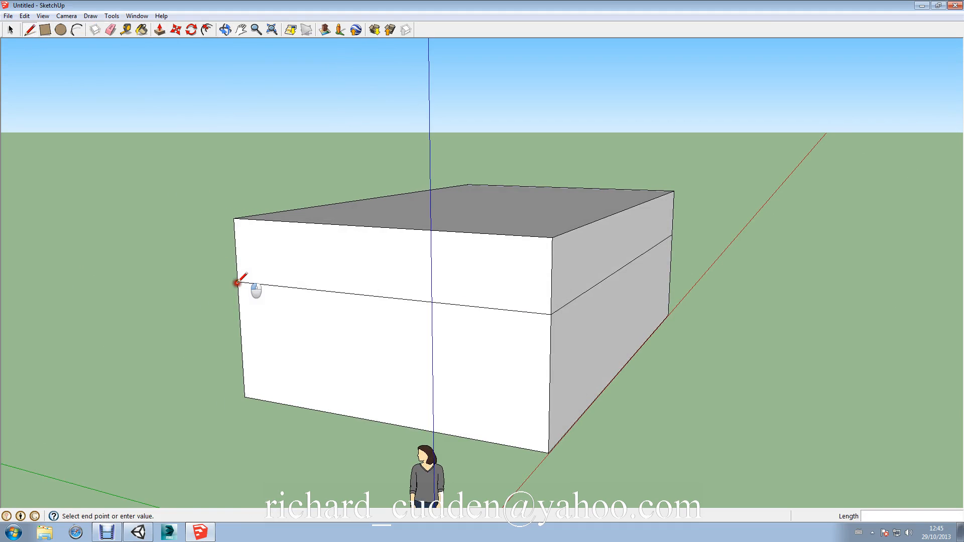
{"action": "left_click", "coordinate": [376, 227]}
{"action": "left_click", "coordinate": [377, 227]}
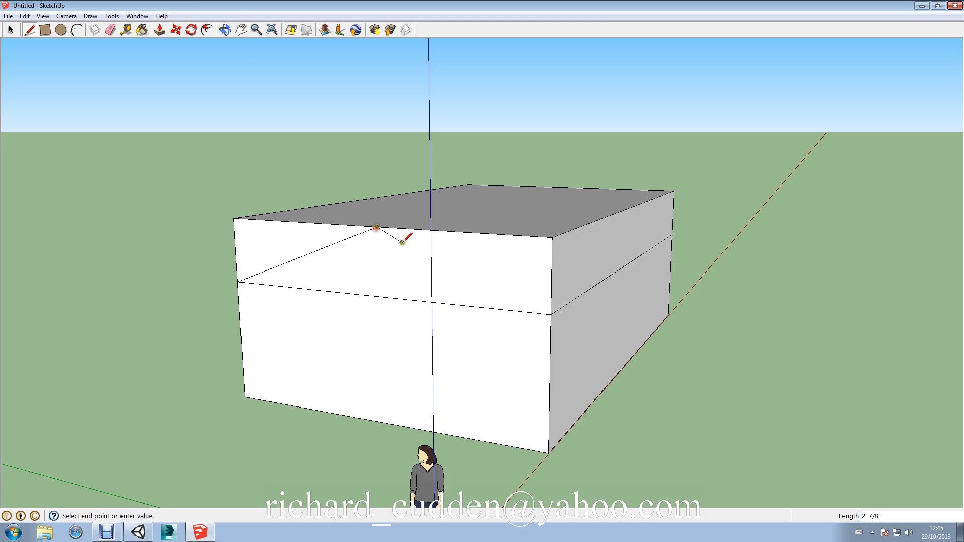
{"action": "left_click", "coordinate": [550, 314]}
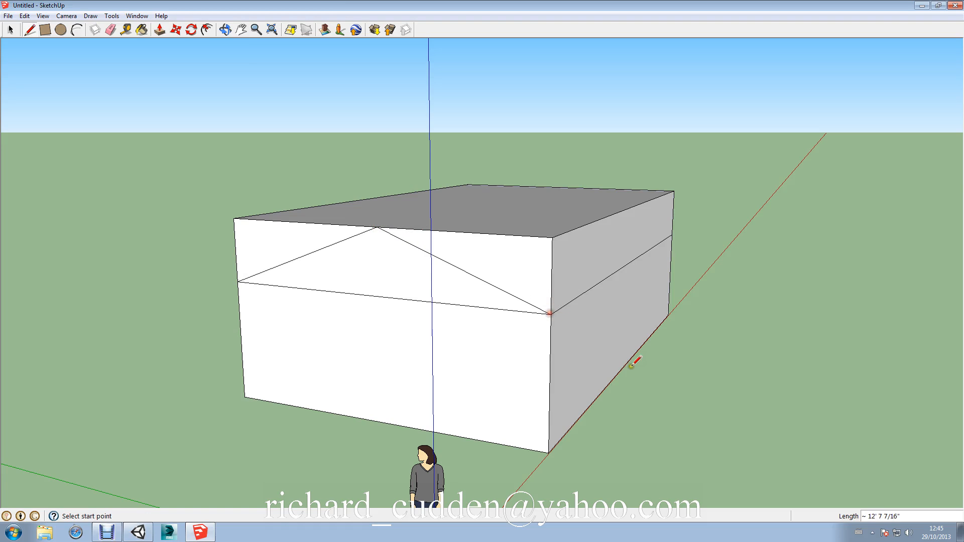
Step: Push both triangles beside the gable back about 38' 1" to cut away the waste and form the pitched roof
{"action": "left_click", "coordinate": [160, 33]}
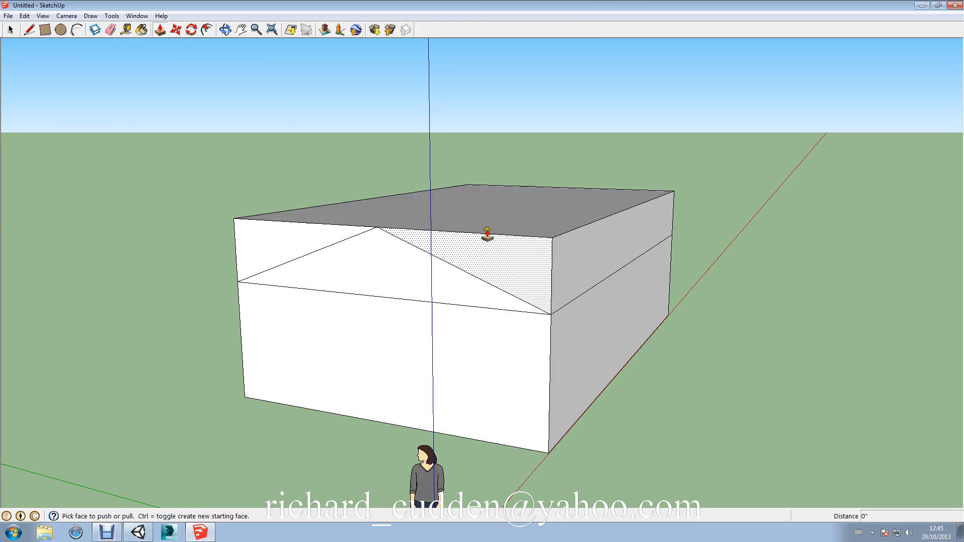
{"action": "left_click_drag", "start_coordinate": [511, 280], "coordinate": [660, 210]}
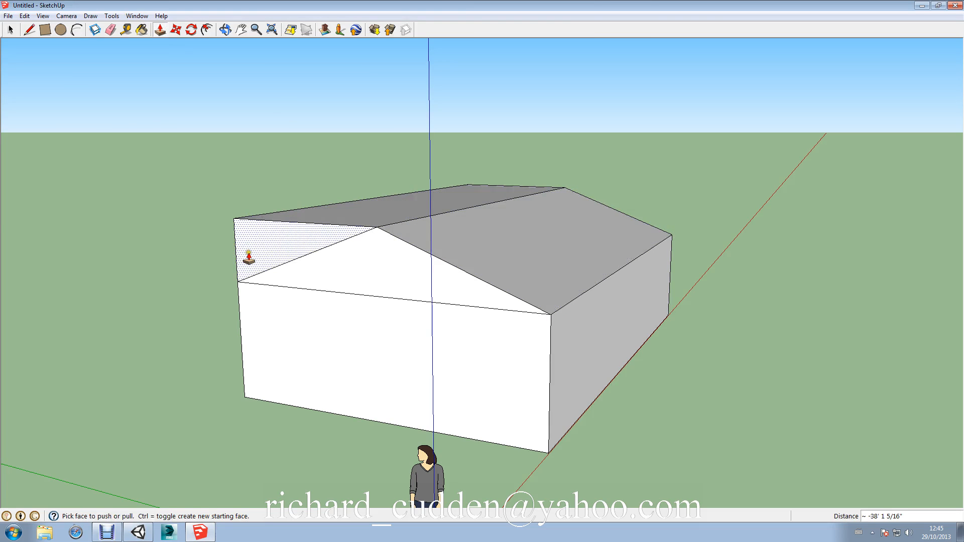
{"action": "left_click_drag", "start_coordinate": [248, 257], "coordinate": [476, 193]}
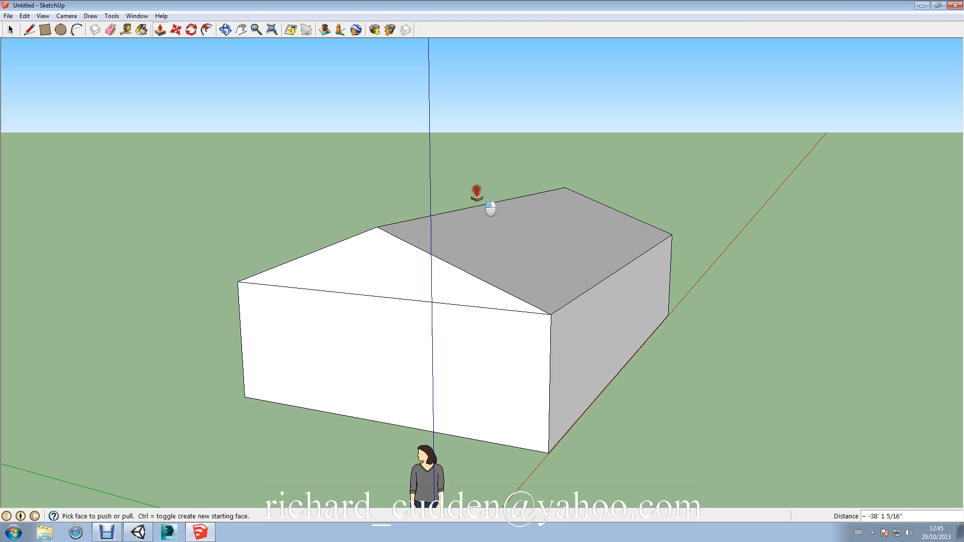
{"action": "mouse_move", "coordinate": [592, 430]}
{"action": "middle_mouse_down"}
{"action": "mouse_move", "coordinate": [344, 361]}
{"action": "mouse_move", "coordinate": [4, 391]}
{"action": "mouse_move", "coordinate": [346, 438]}
{"action": "mouse_move", "coordinate": [336, 438]}
{"action": "mouse_move", "coordinate": [325, 370]}
{"action": "mouse_move", "coordinate": [294, 397]}
{"action": "mouse_move", "coordinate": [262, 390]}
{"action": "middle_mouse_up"}
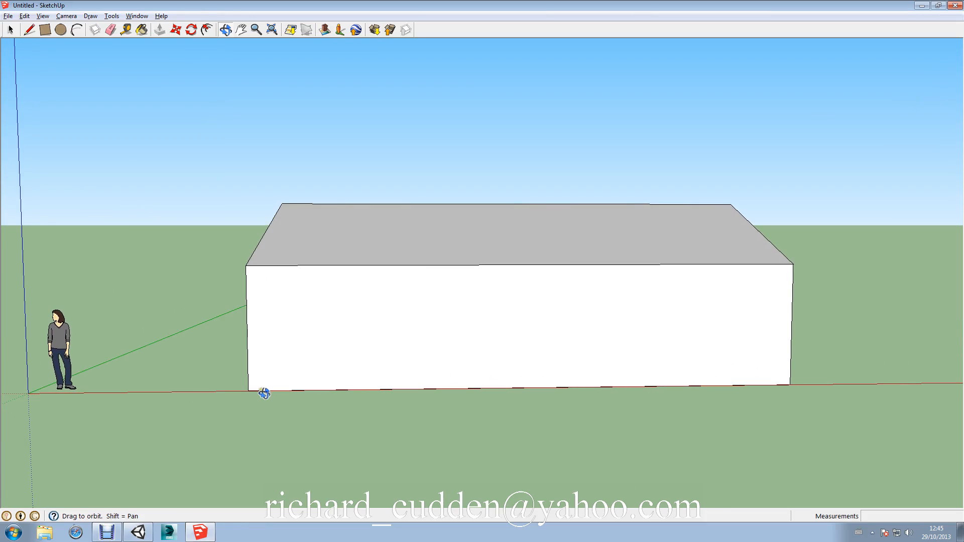
{"action": "left_click", "coordinate": [137, 15]}
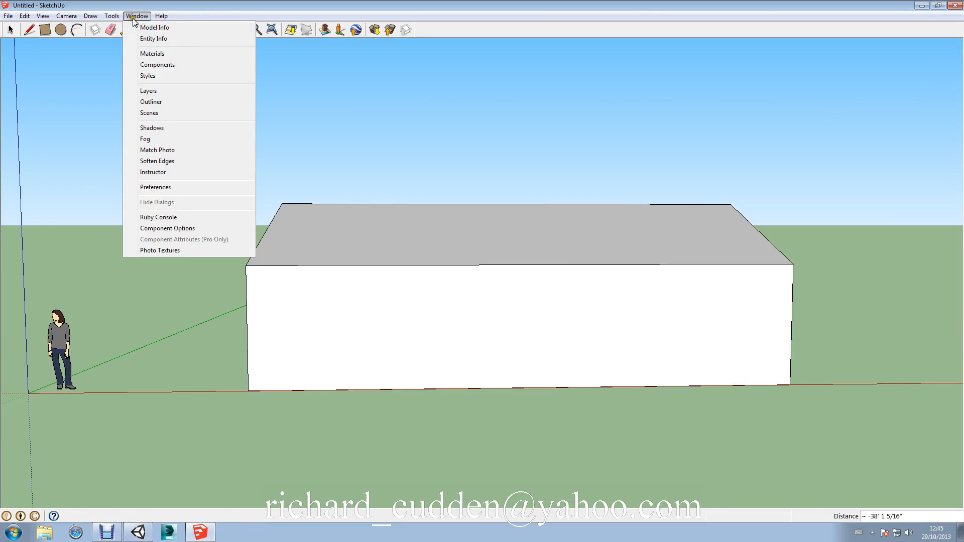
{"action": "left_click", "coordinate": [189, 55]}
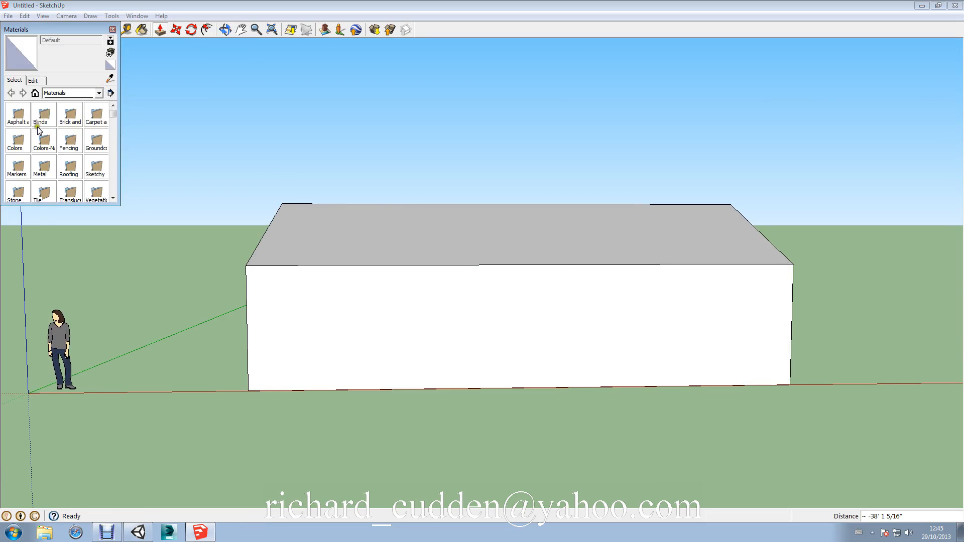
{"action": "left_click", "coordinate": [71, 116]}
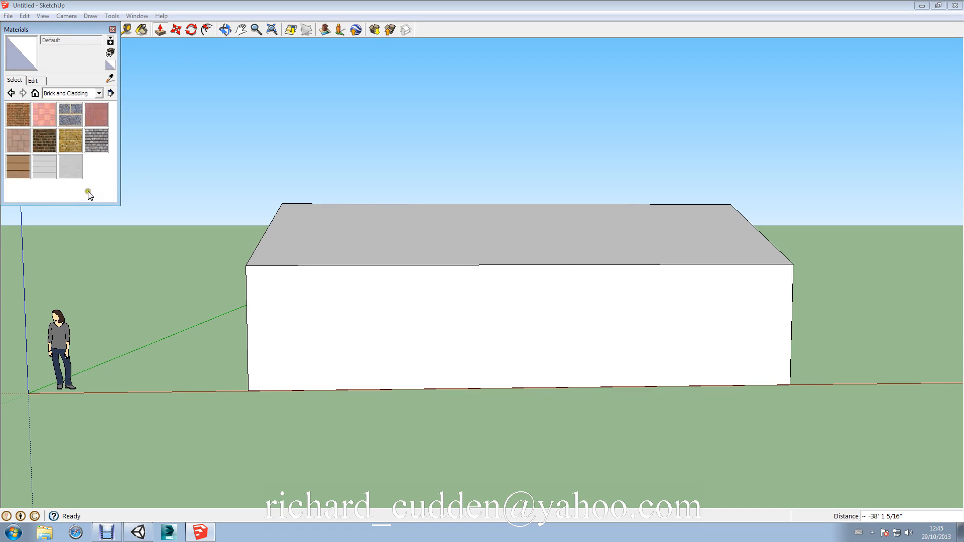
{"action": "left_click", "coordinate": [43, 145]}
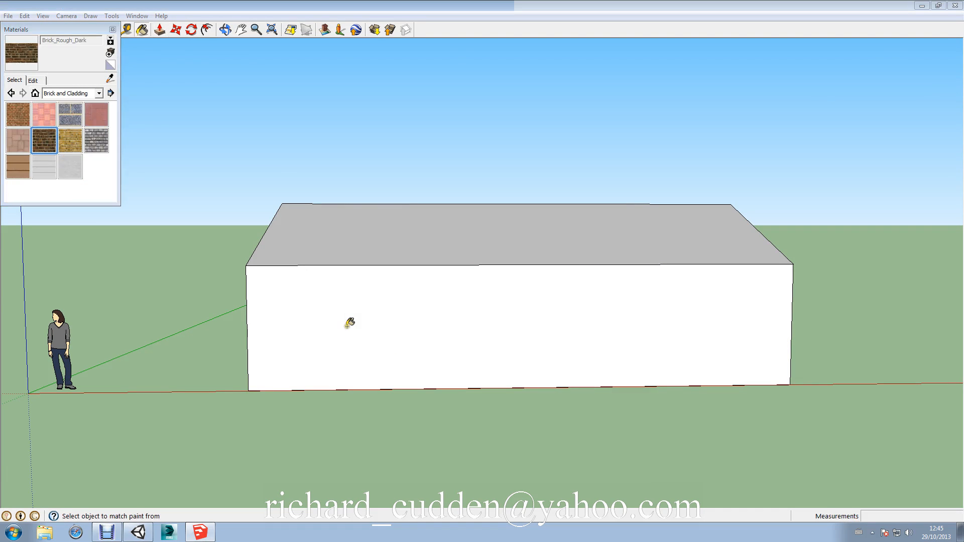
{"action": "left_click", "coordinate": [346, 325]}
{"action": "key", "text": "ctrl+z"}
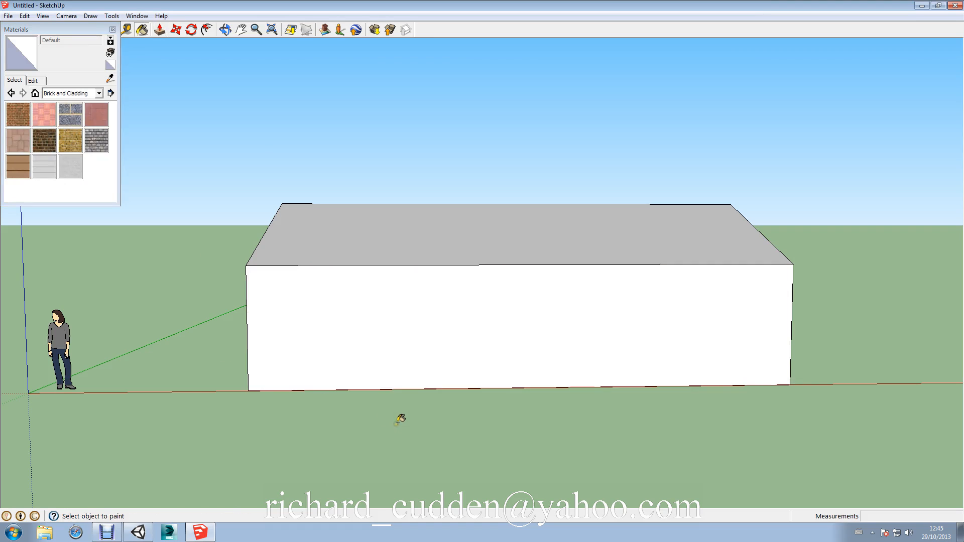
{"action": "left_click", "coordinate": [113, 30]}
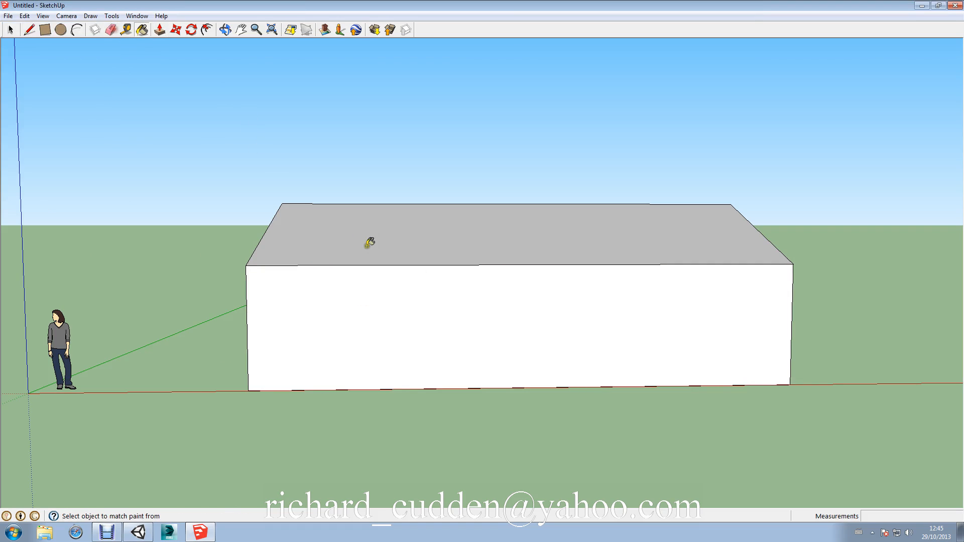
Step: Draw a window rectangle about 4' 2" by 2' 11" on the long front wall, near its end closest to the origin
{"action": "left_click", "coordinate": [45, 29]}
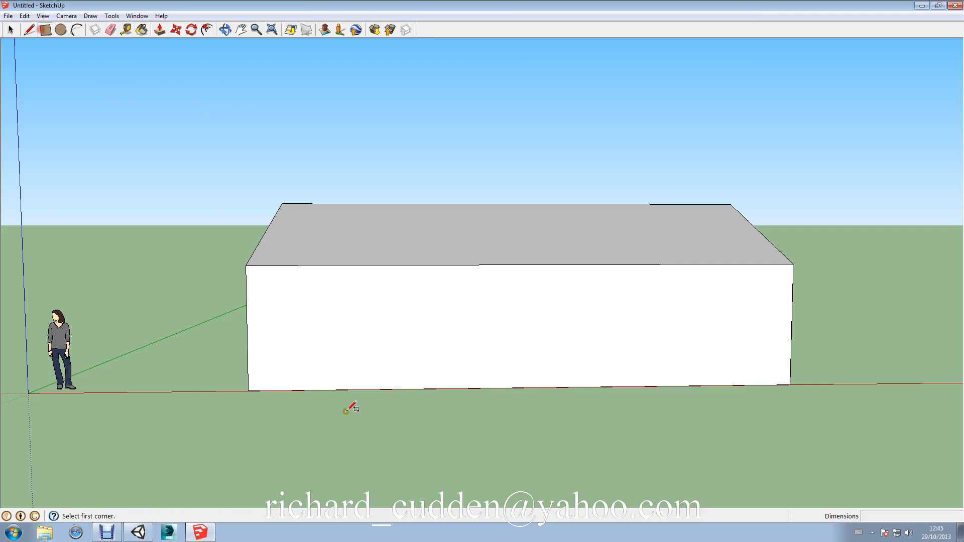
{"action": "left_click", "coordinate": [273, 296]}
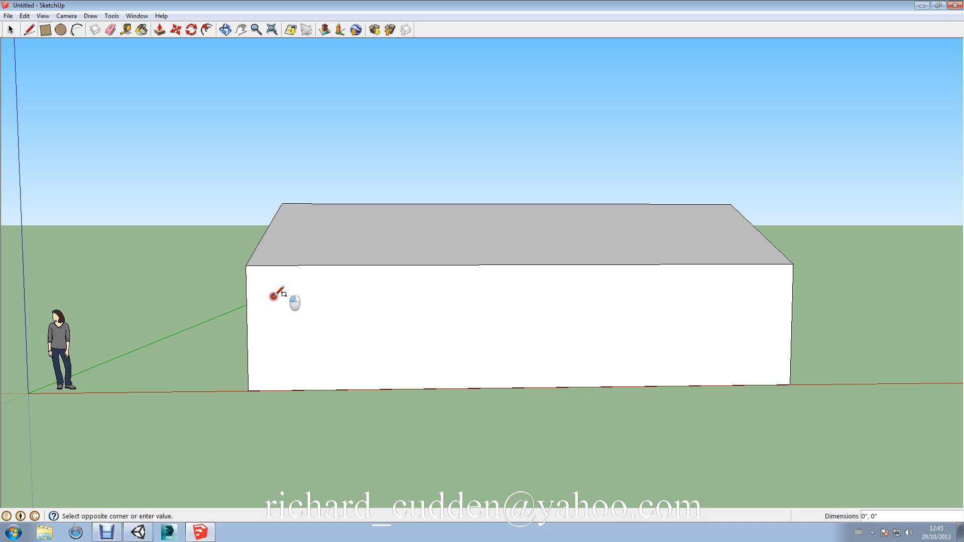
{"action": "left_click", "coordinate": [335, 338]}
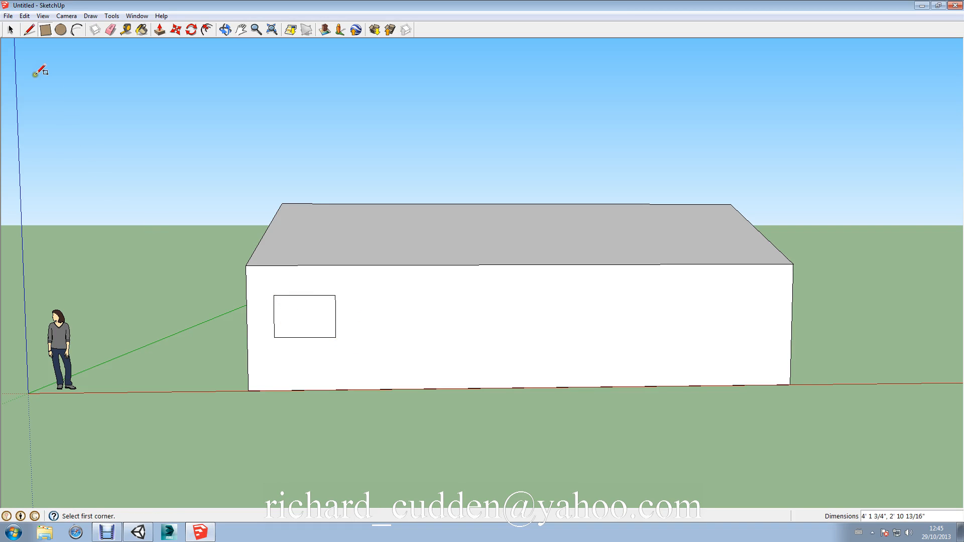
Step: Copy the window rectangle about 7' 6" along the front wall with the Move tool
{"action": "left_click", "coordinate": [11, 29]}
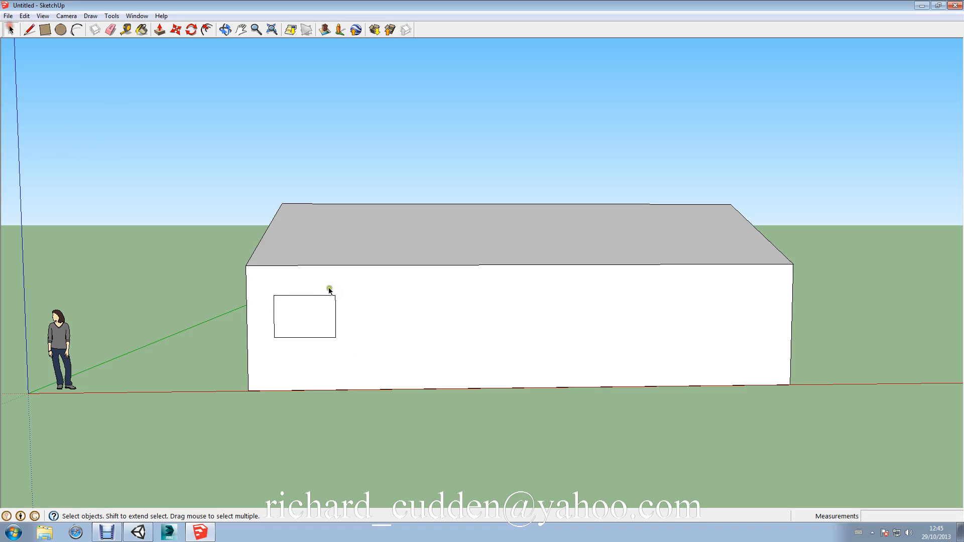
{"action": "left_click", "coordinate": [305, 322]}
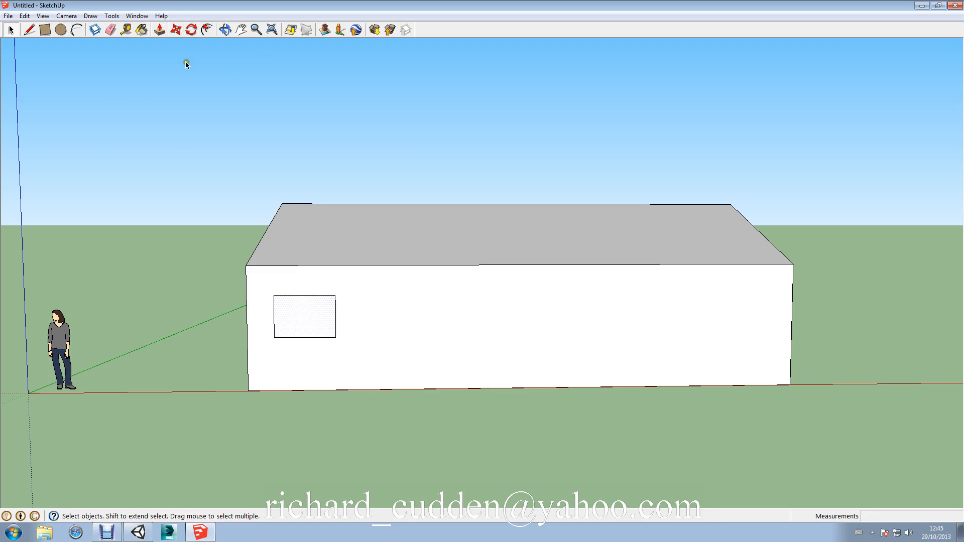
{"action": "left_click", "coordinate": [176, 32]}
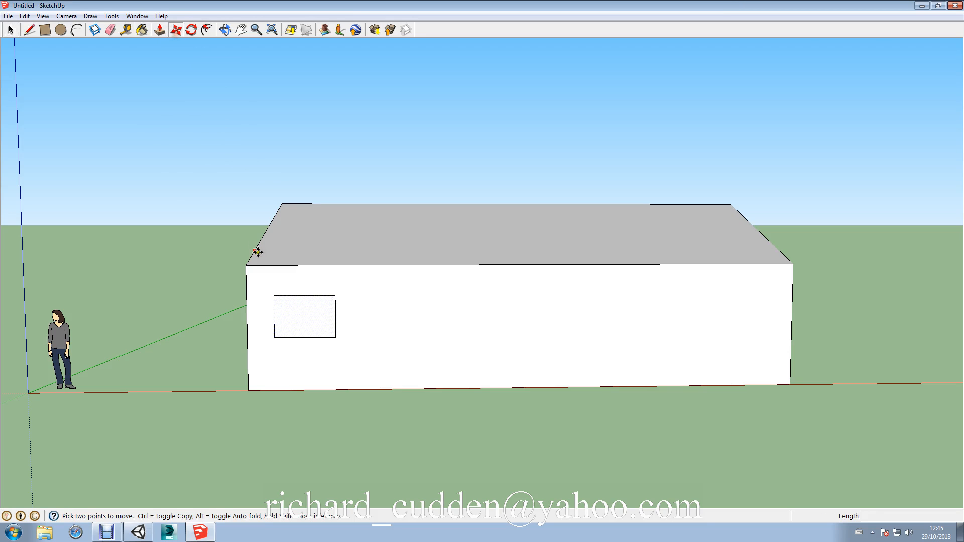
{"action": "key", "text": "ctrl"}
{"action": "left_click", "coordinate": [274, 337]}
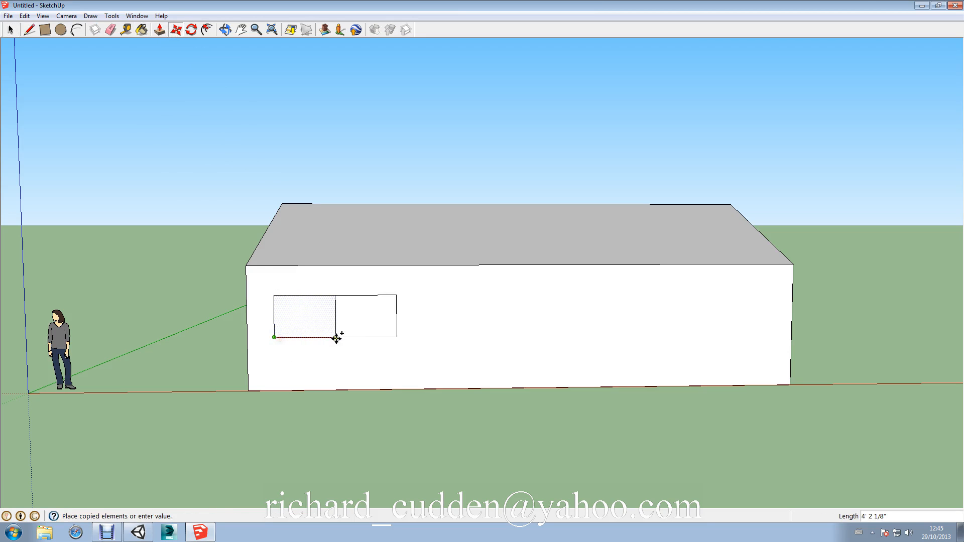
{"action": "left_click", "coordinate": [384, 337]}
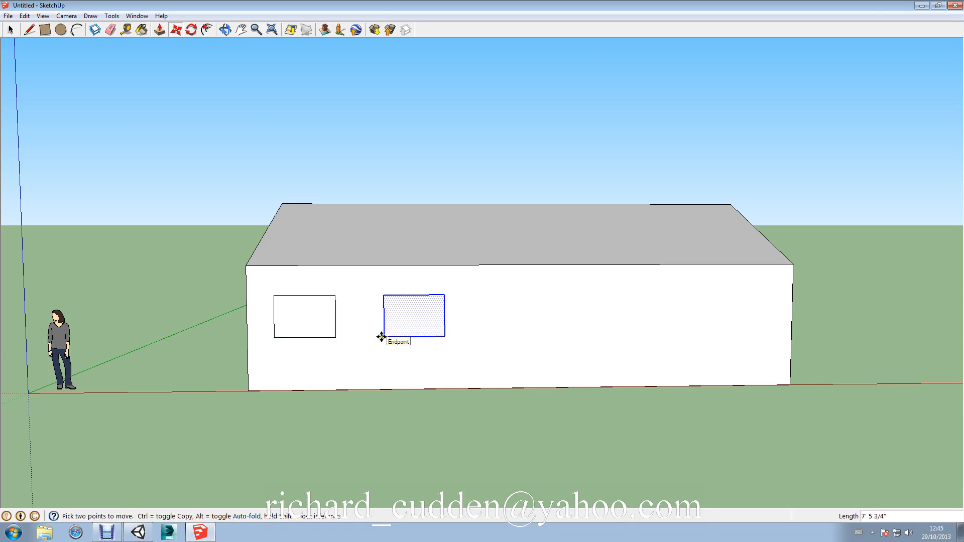
Step: Copy the second window about 23' 10" along the front wall, close to its far end
{"action": "key", "text": "ctrl"}
{"action": "left_click", "coordinate": [383, 337]}
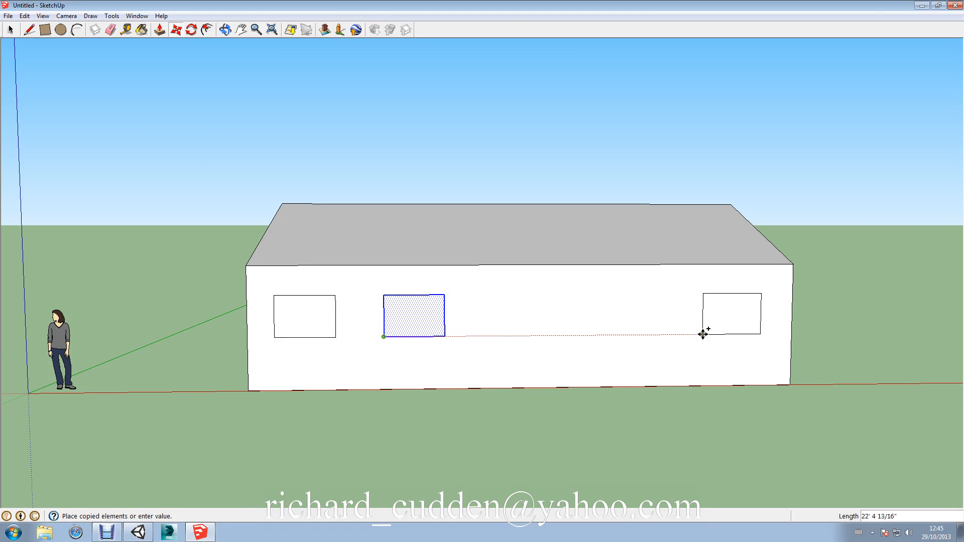
{"action": "left_click", "coordinate": [722, 334]}
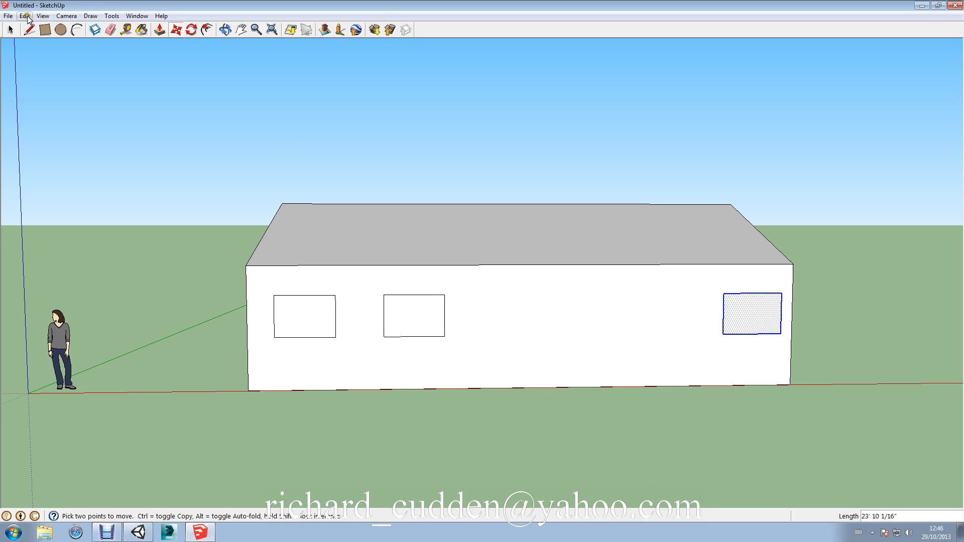
Step: Paint all three front windows with the Translucent_Glass_Blue material
{"action": "left_click", "coordinate": [135, 16]}
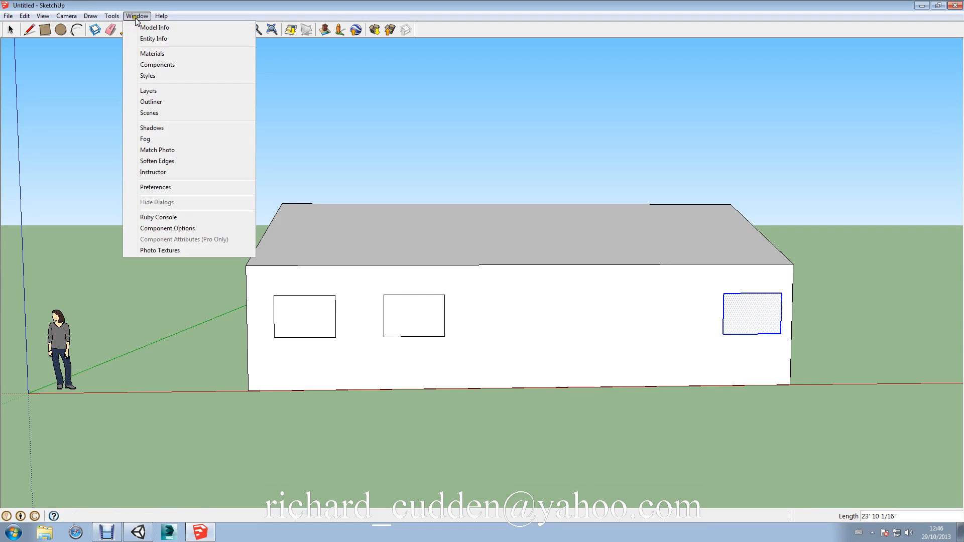
{"action": "left_click", "coordinate": [176, 53]}
{"action": "left_click", "coordinate": [99, 94]}
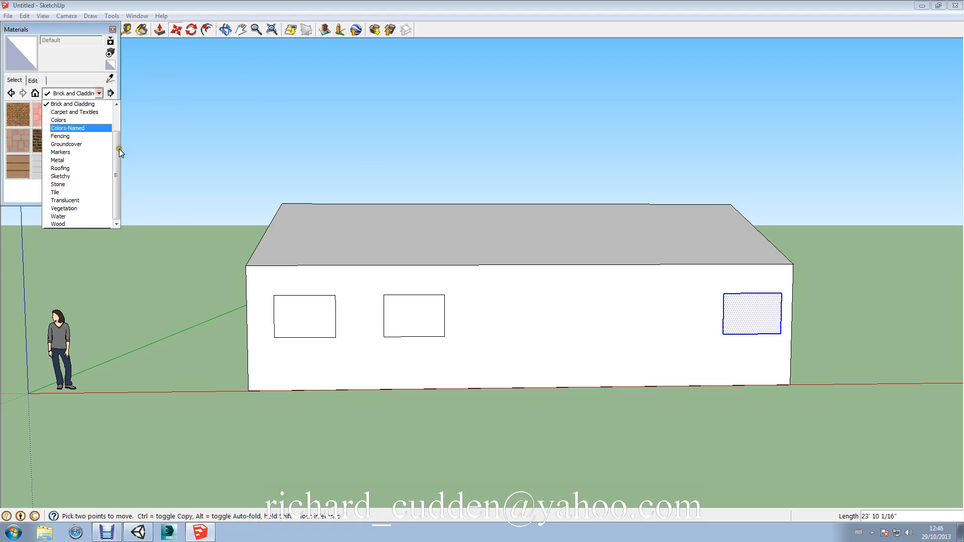
{"action": "left_click", "coordinate": [65, 200]}
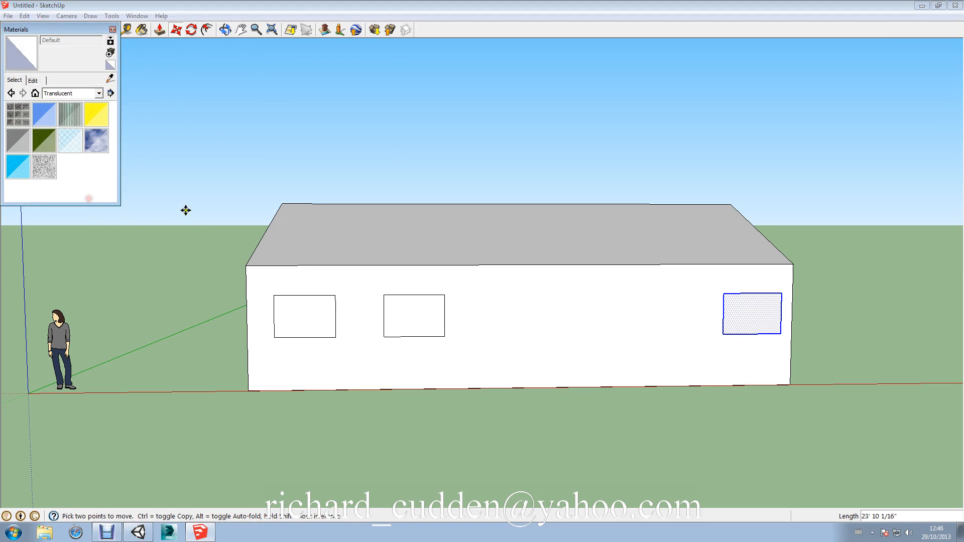
{"action": "left_click", "coordinate": [34, 112]}
{"action": "left_click", "coordinate": [305, 305]}
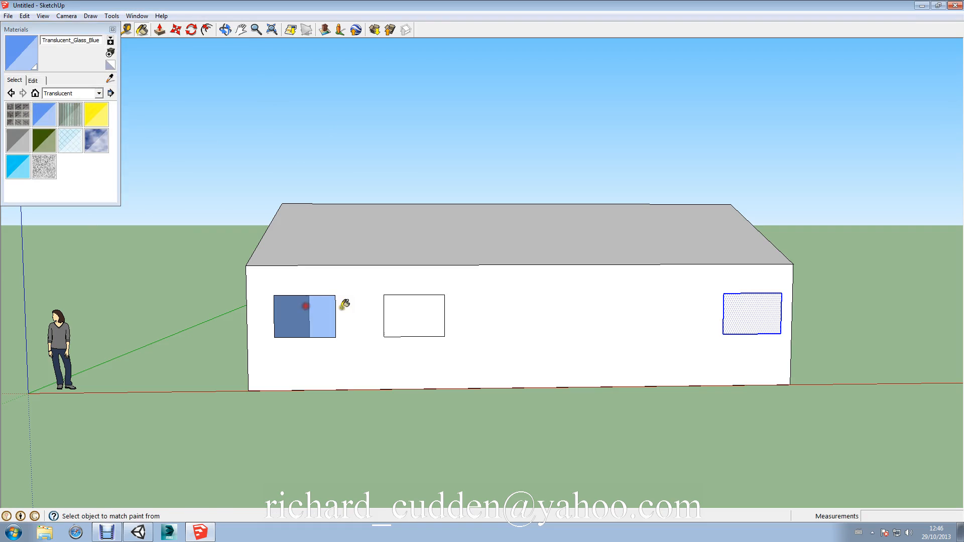
{"action": "left_click", "coordinate": [422, 313]}
{"action": "left_click", "coordinate": [747, 317]}
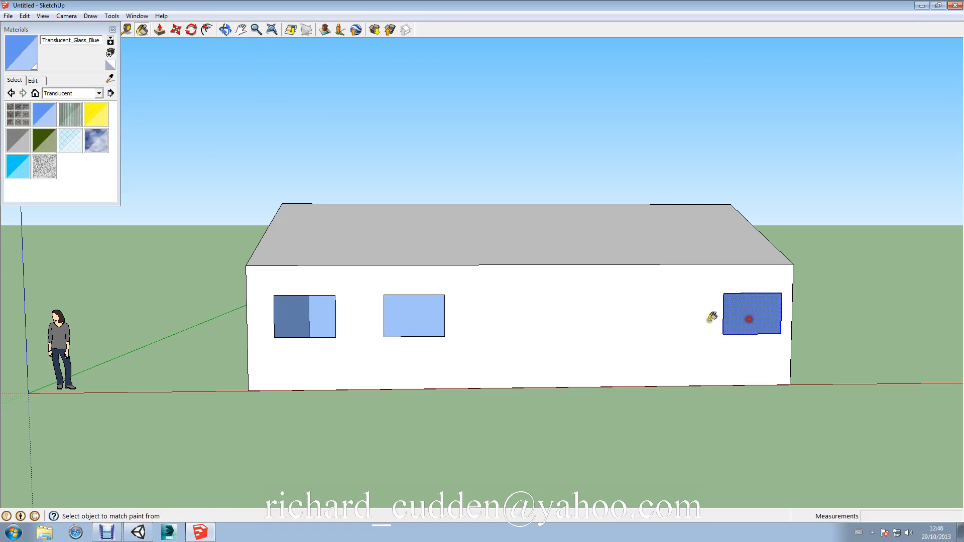
{"action": "left_click", "coordinate": [112, 30]}
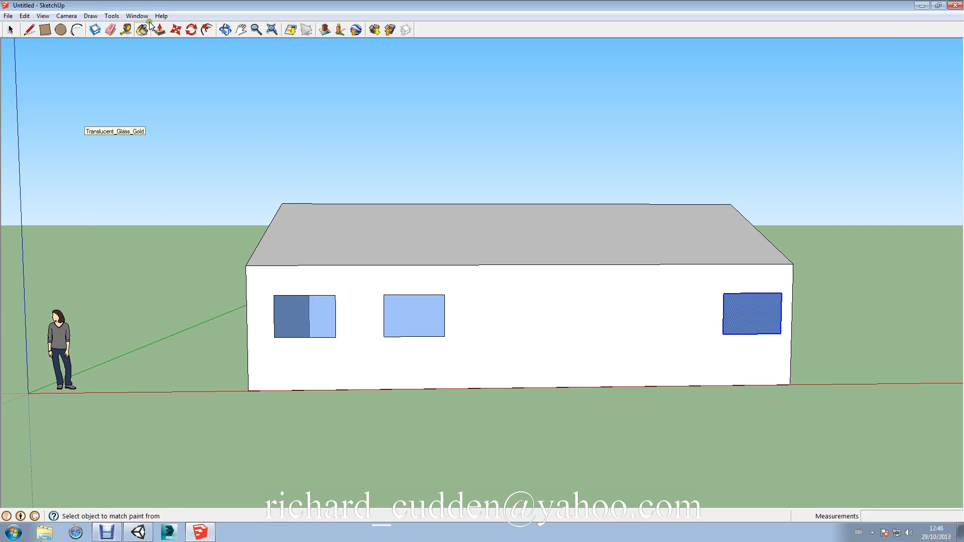
Step: Draw a door about 4' 3" by 6' 11" at the front wall's base, between the second and third windows, and paint it red with Color_A01
{"action": "left_click", "coordinate": [45, 30]}
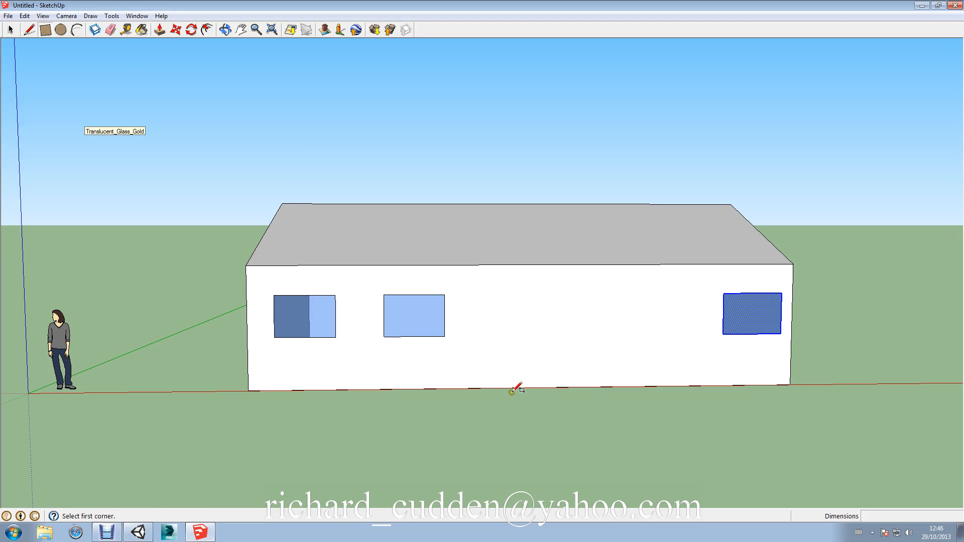
{"action": "left_click_drag", "start_coordinate": [511, 389], "coordinate": [571, 289]}
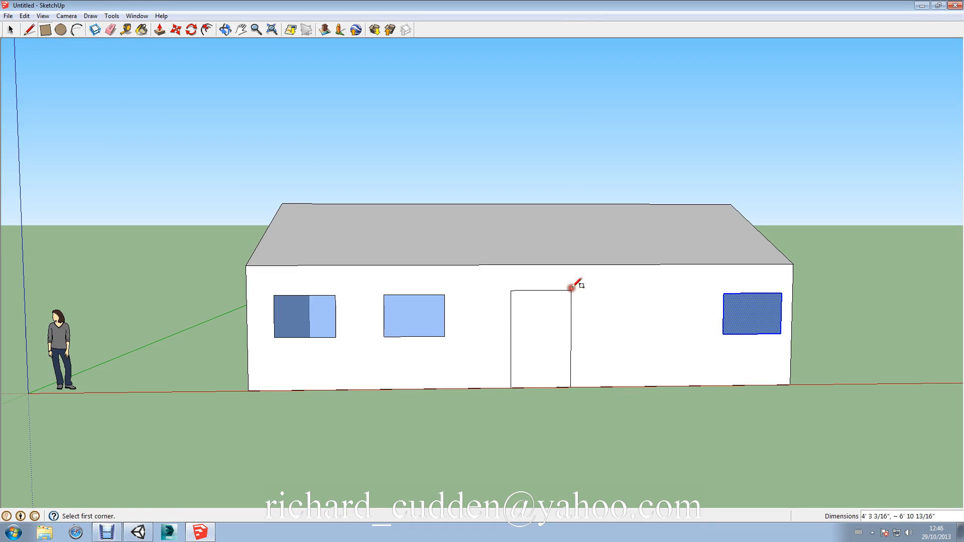
{"action": "left_click", "coordinate": [136, 16]}
{"action": "left_click", "coordinate": [145, 55]}
{"action": "left_click", "coordinate": [98, 93]}
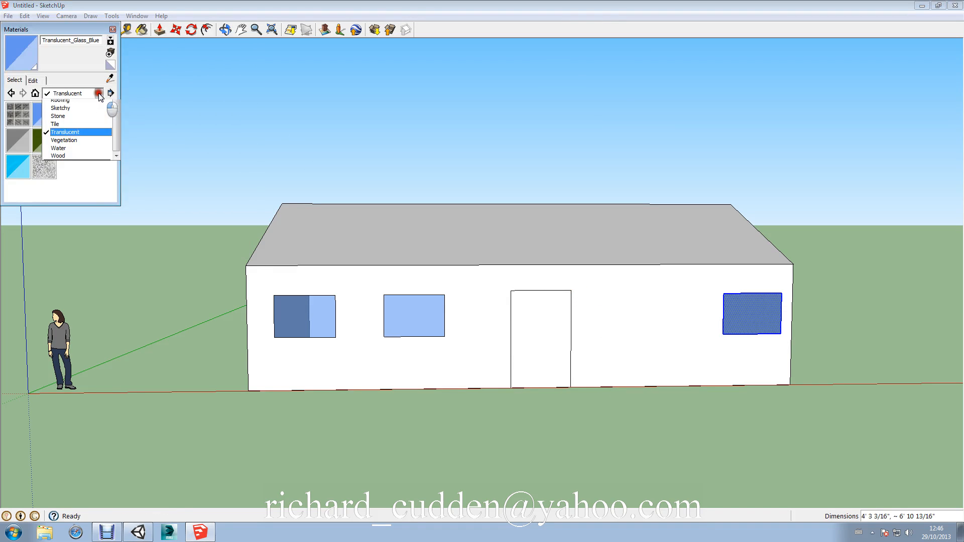
{"action": "left_click", "coordinate": [74, 116]}
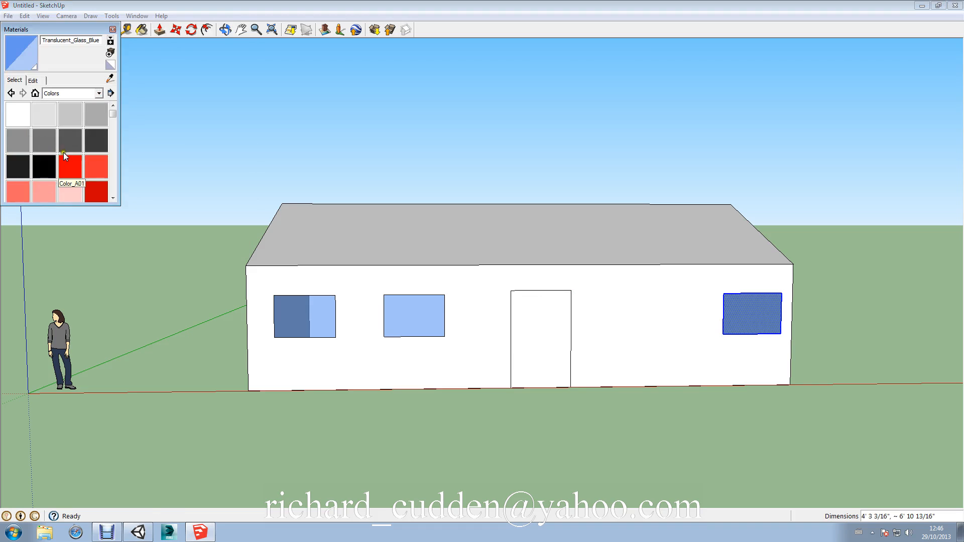
{"action": "left_click", "coordinate": [68, 166]}
{"action": "left_click", "coordinate": [550, 332]}
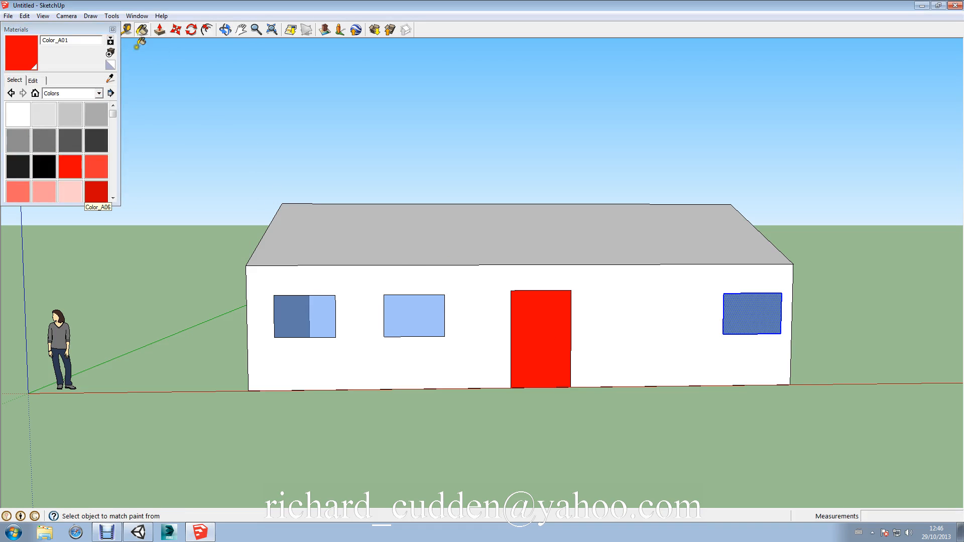
{"action": "left_click", "coordinate": [113, 30]}
Step: Paint the front wall with the Brick_Rough_Dark material from the Brick and Cladding collection
{"action": "mouse_move", "coordinate": [115, 312]}
{"action": "middle_mouse_down"}
{"action": "mouse_move", "coordinate": [167, 338]}
{"action": "mouse_move", "coordinate": [338, 306]}
{"action": "mouse_move", "coordinate": [278, 278]}
{"action": "mouse_move", "coordinate": [81, 277]}
{"action": "mouse_move", "coordinate": [8, 316]}
{"action": "mouse_move", "coordinate": [368, 355]}
{"action": "mouse_move", "coordinate": [302, 366]}
{"action": "mouse_move", "coordinate": [240, 134]}
{"action": "middle_mouse_up"}
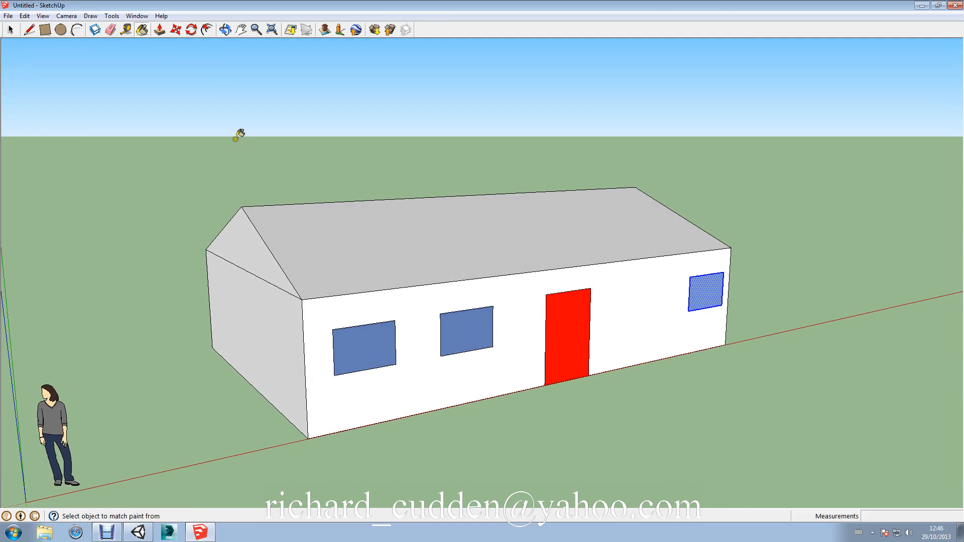
{"action": "left_click", "coordinate": [139, 17]}
{"action": "left_click", "coordinate": [171, 50]}
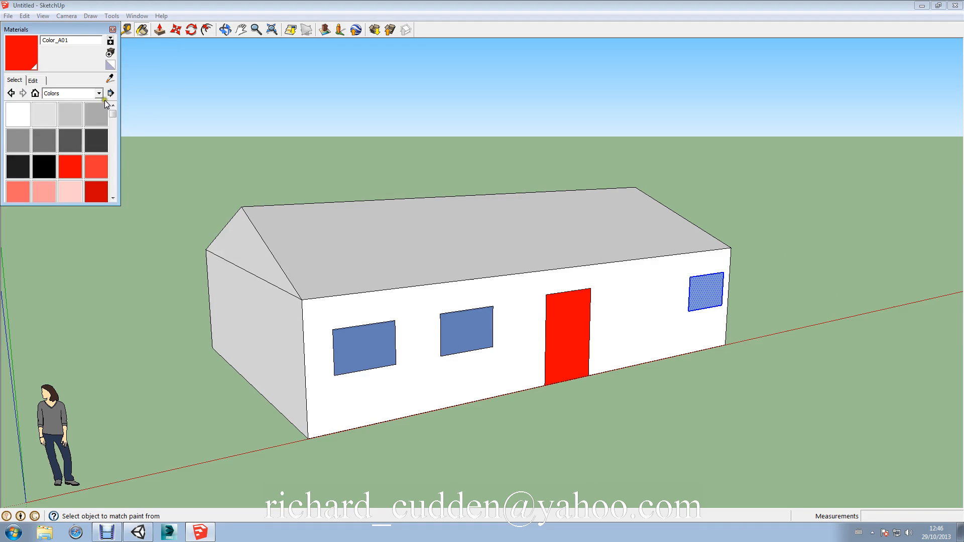
{"action": "left_click", "coordinate": [99, 93]}
{"action": "left_click", "coordinate": [75, 151]}
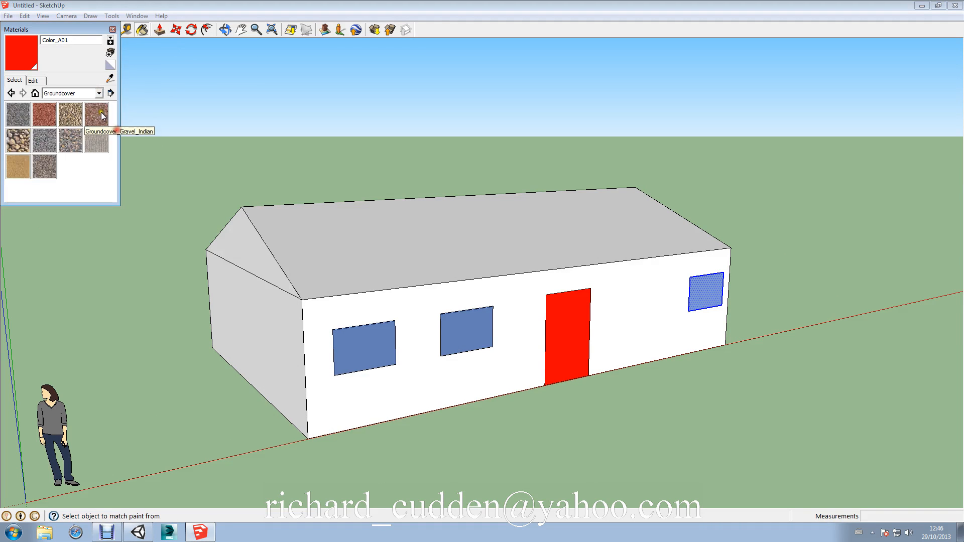
{"action": "left_click", "coordinate": [99, 93]}
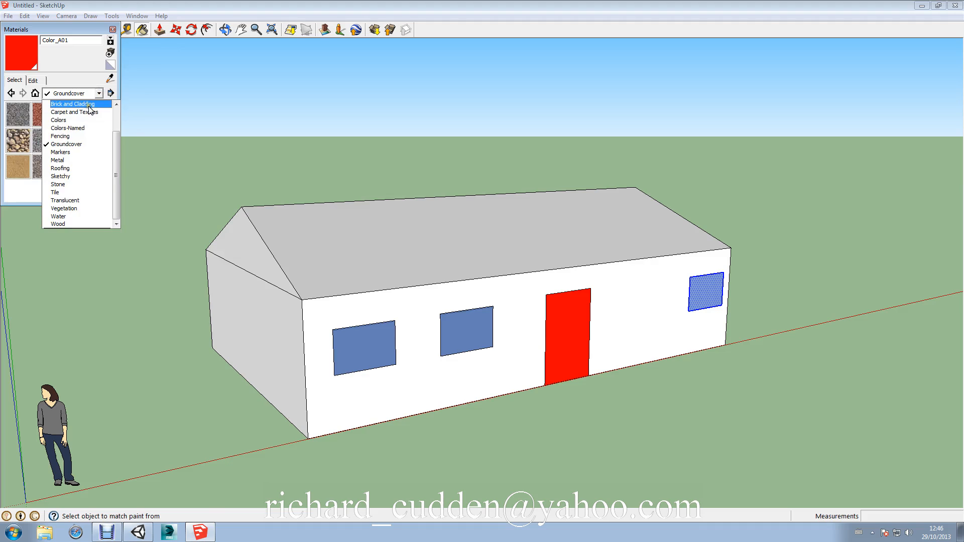
{"action": "scroll", "coordinate": [89, 110], "scroll_direction": "up", "scroll_amount": 4}
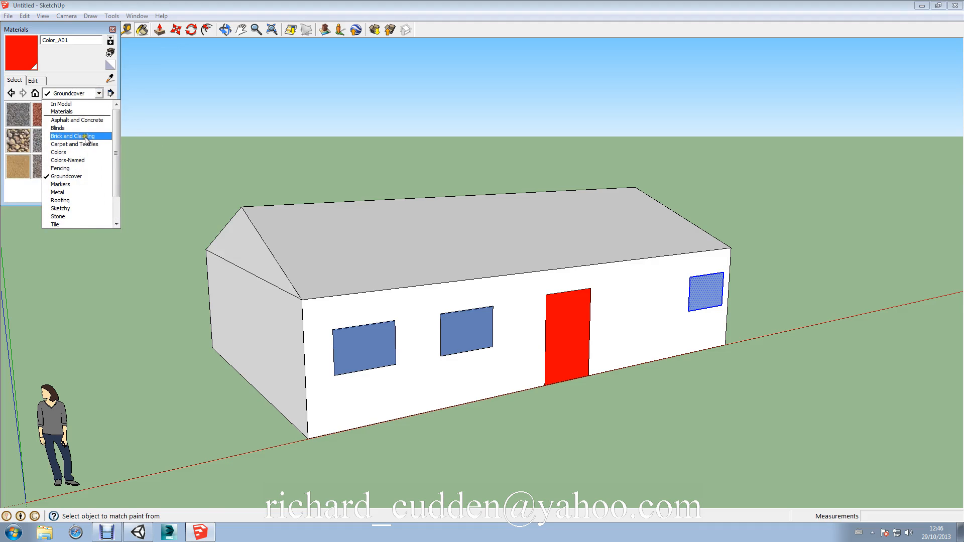
{"action": "left_click", "coordinate": [87, 137]}
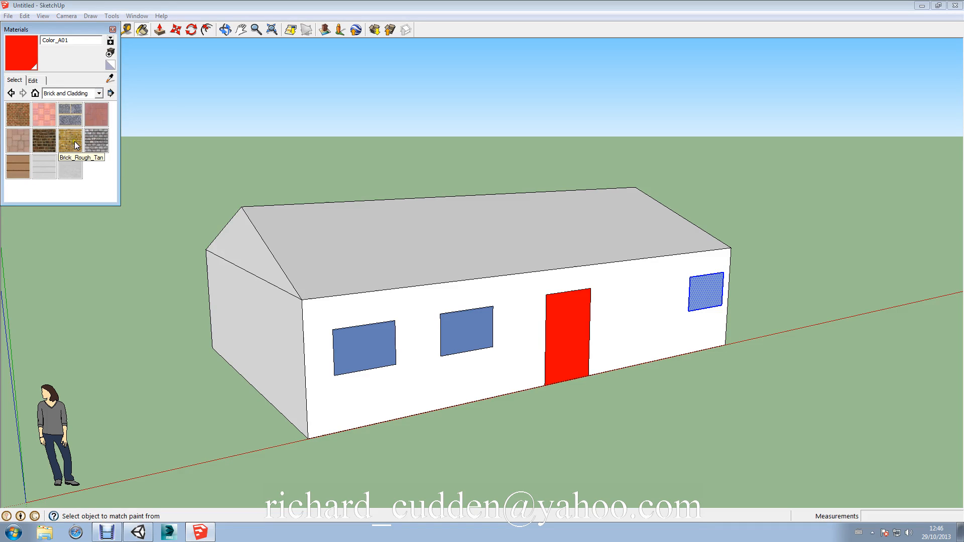
{"action": "left_click", "coordinate": [44, 141]}
{"action": "left_click", "coordinate": [411, 308]}
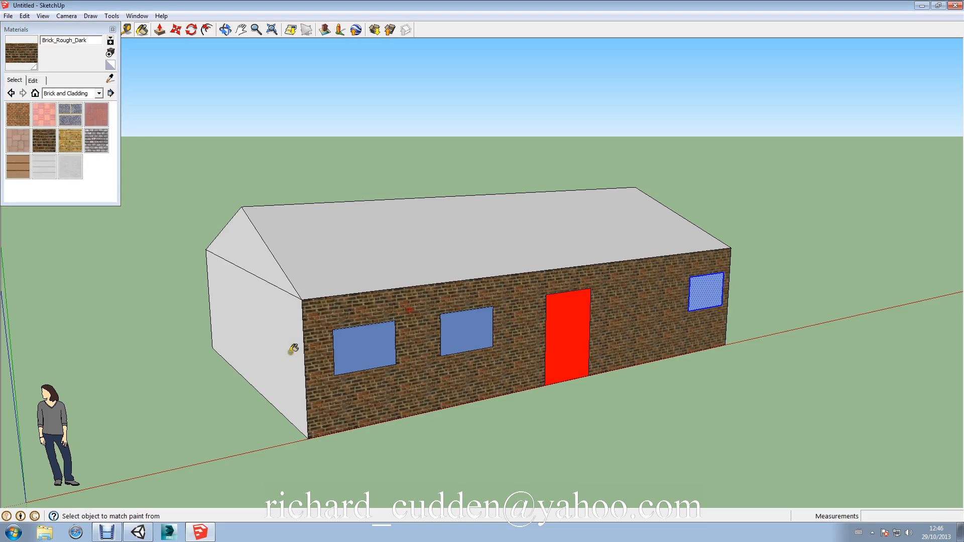
Step: Apply the same dark brick to both end walls and the back wall
{"action": "left_click", "coordinate": [262, 317]}
{"action": "middle_click_drag", "start_coordinate": [214, 310], "coordinate": [856, 295]}
{"action": "left_click", "coordinate": [513, 376]}
{"action": "middle_click_drag", "start_coordinate": [118, 374], "coordinate": [555, 346]}
{"action": "left_click", "coordinate": [461, 342]}
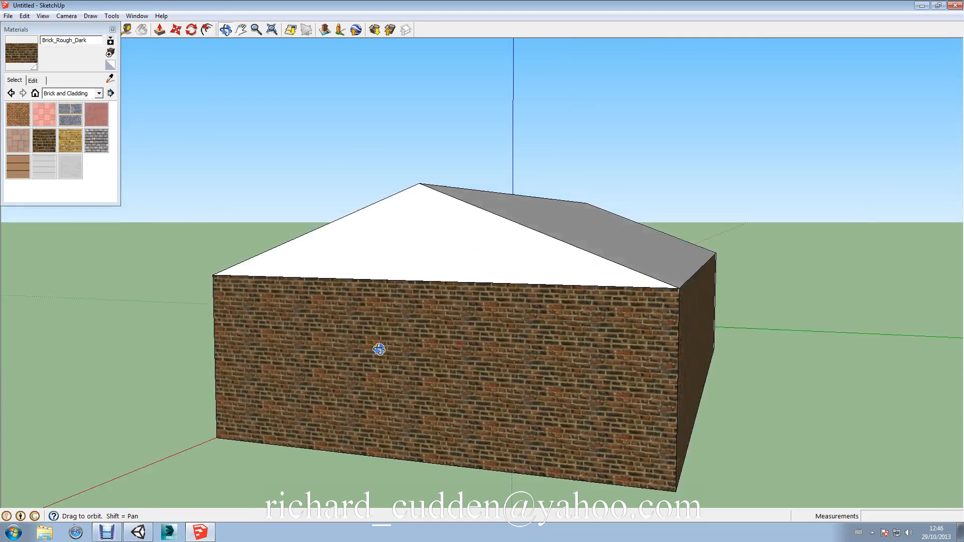
Step: Paint the front roof slope with the grey asphalt shingles from the Roofing collection
{"action": "mouse_move", "coordinate": [381, 346]}
{"action": "middle_mouse_down"}
{"action": "mouse_move", "coordinate": [843, 370]}
{"action": "mouse_move", "coordinate": [823, 364]}
{"action": "middle_mouse_up"}
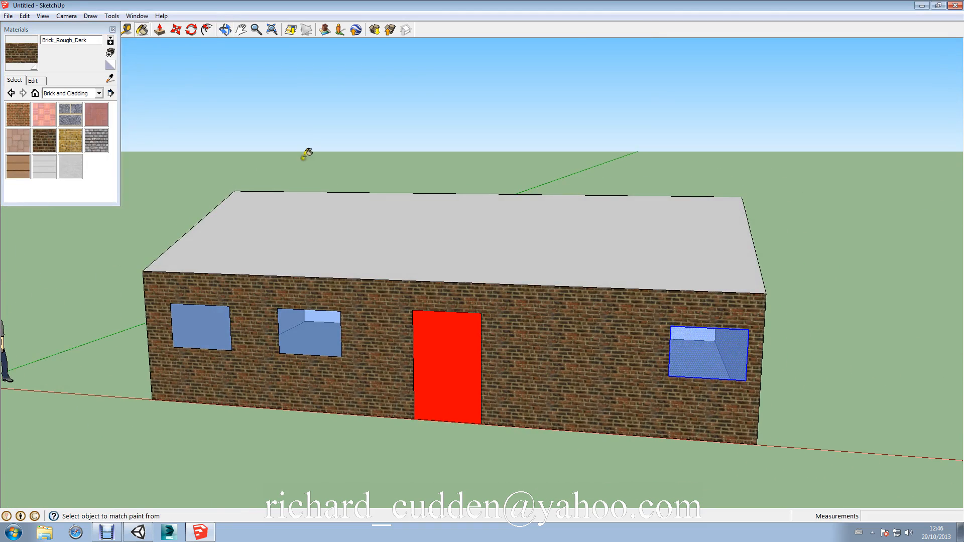
{"action": "left_click", "coordinate": [99, 93]}
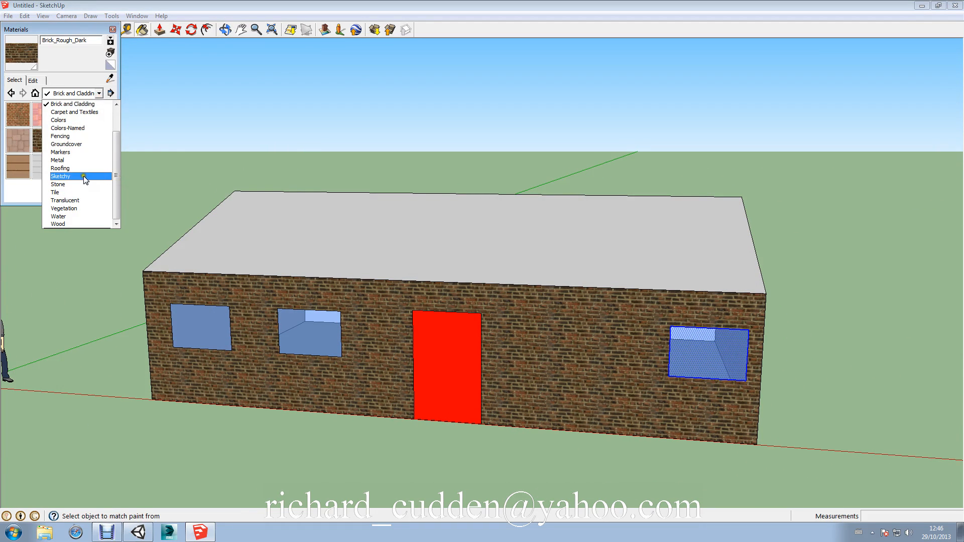
{"action": "left_click", "coordinate": [68, 169]}
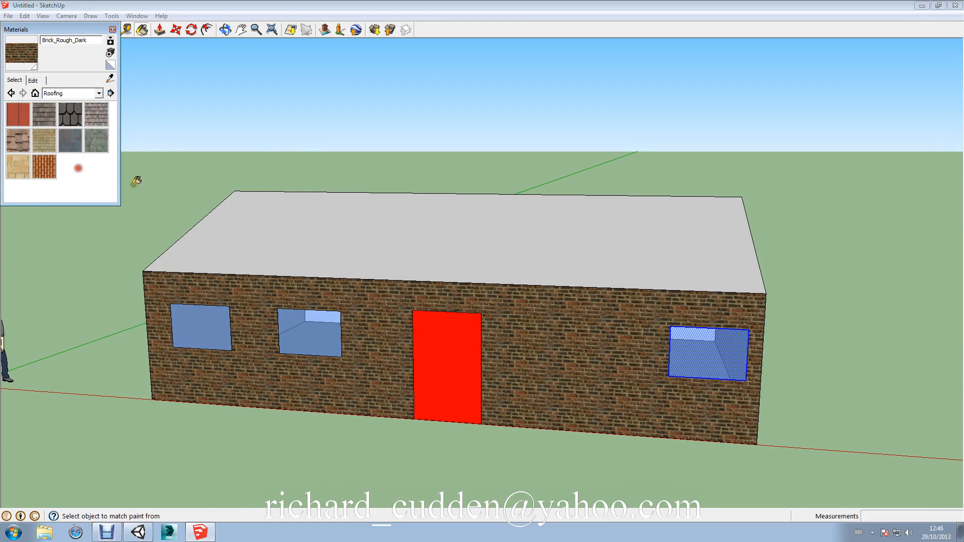
{"action": "left_click", "coordinate": [41, 117]}
{"action": "left_click", "coordinate": [228, 220]}
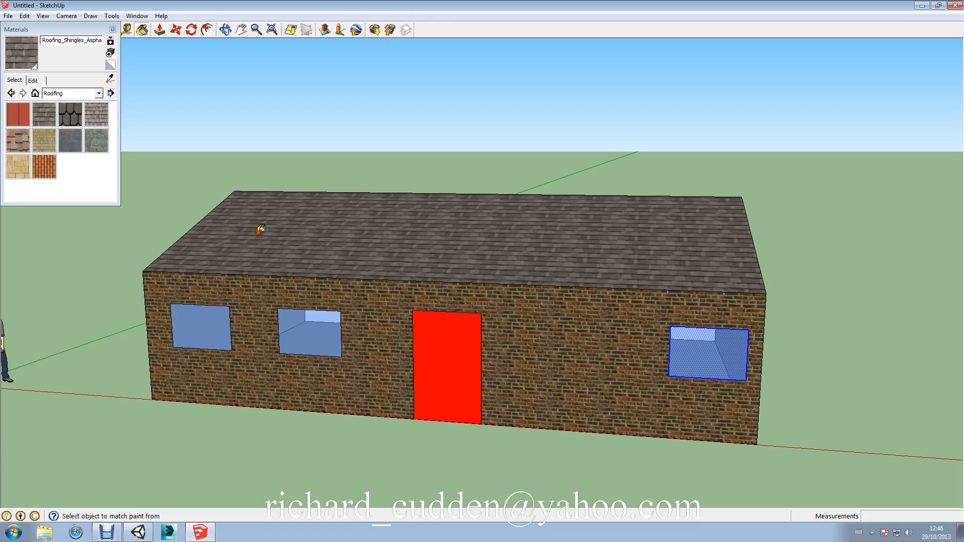
Step: Cover both gable triangles and the back roof slope with the same asphalt shingles
{"action": "mouse_move", "coordinate": [260, 221]}
{"action": "middle_mouse_down"}
{"action": "mouse_move", "coordinate": [486, 230]}
{"action": "mouse_move", "coordinate": [170, 259]}
{"action": "mouse_move", "coordinate": [426, 254]}
{"action": "middle_mouse_up"}
{"action": "left_click", "coordinate": [222, 260]}
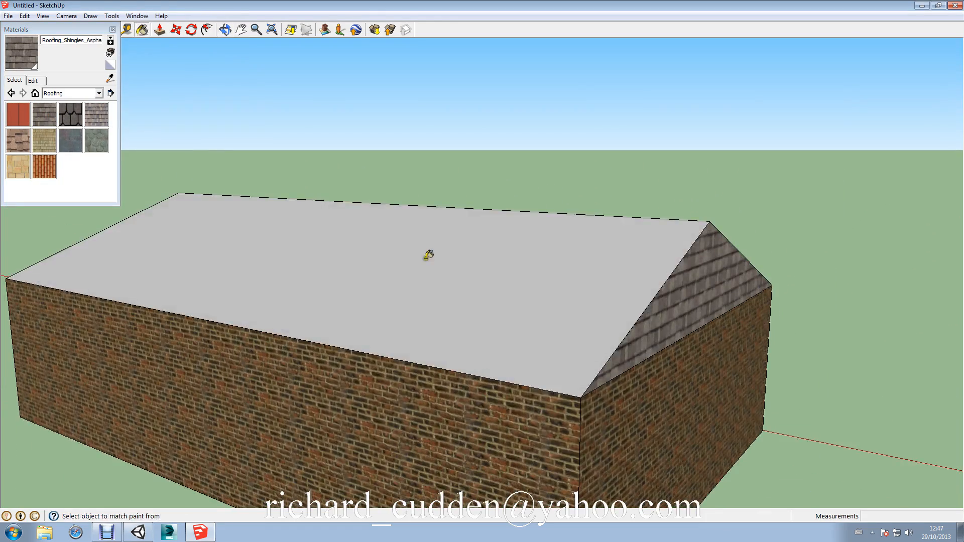
{"action": "left_click", "coordinate": [426, 254]}
{"action": "middle_click_drag", "start_coordinate": [219, 258], "coordinate": [571, 269]}
{"action": "left_click", "coordinate": [354, 297]}
{"action": "mouse_move", "coordinate": [354, 297]}
{"action": "middle_mouse_down"}
{"action": "mouse_move", "coordinate": [695, 292]}
{"action": "mouse_move", "coordinate": [632, 262]}
{"action": "mouse_move", "coordinate": [622, 287]}
{"action": "mouse_move", "coordinate": [658, 284]}
{"action": "mouse_move", "coordinate": [612, 280]}
{"action": "middle_mouse_up"}
{"action": "scroll", "coordinate": [612, 280], "scroll_direction": "down", "scroll_amount": 2}
{"action": "left_click", "coordinate": [111, 79]}
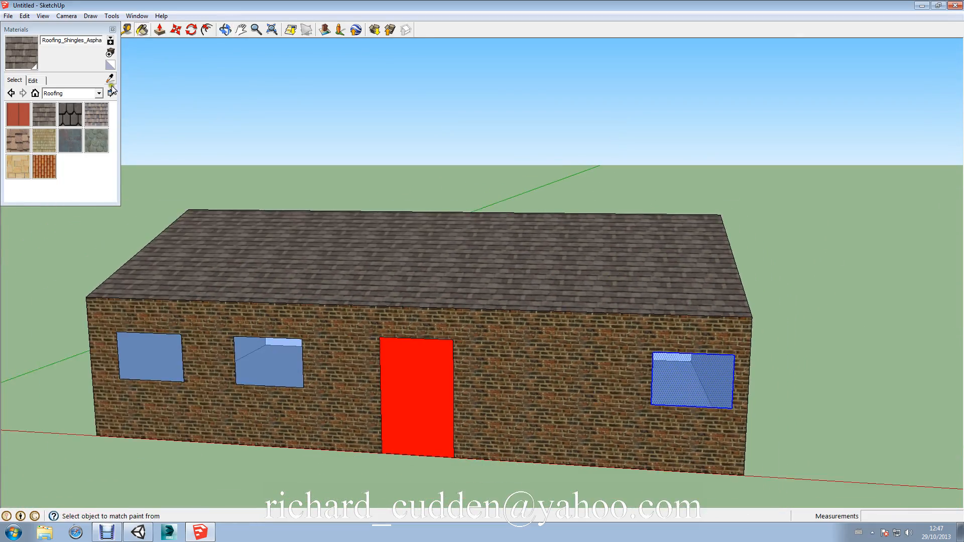
{"action": "left_click", "coordinate": [113, 32]}
{"action": "scroll", "coordinate": [301, 295], "scroll_direction": "down", "scroll_amount": 2}
{"action": "mouse_move", "coordinate": [302, 295]}
{"action": "middle_mouse_down"}
{"action": "mouse_move", "coordinate": [379, 318]}
{"action": "mouse_move", "coordinate": [405, 263]}
{"action": "mouse_move", "coordinate": [333, 294]}
{"action": "mouse_move", "coordinate": [348, 301]}
{"action": "middle_mouse_up"}
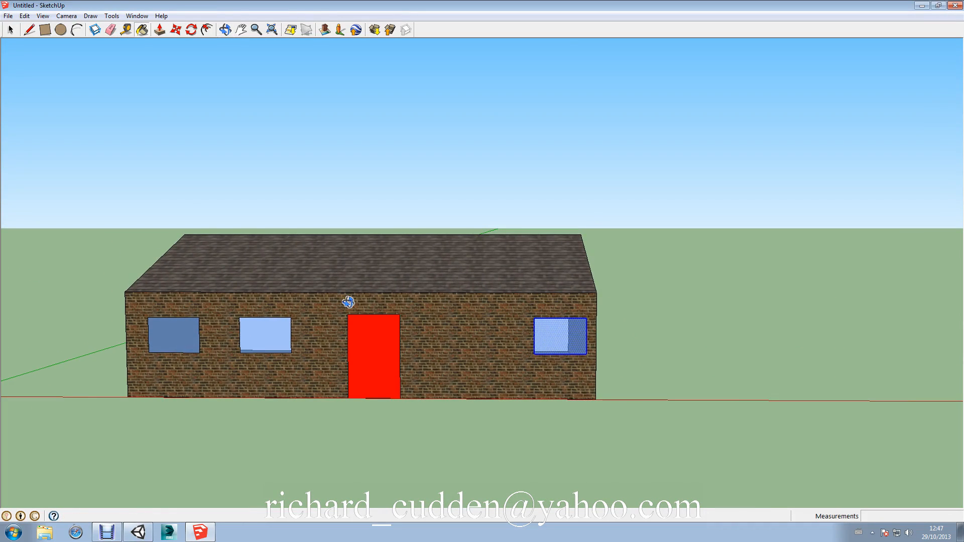
{"action": "scroll", "coordinate": [20, 287], "scroll_direction": "down", "scroll_amount": 2}
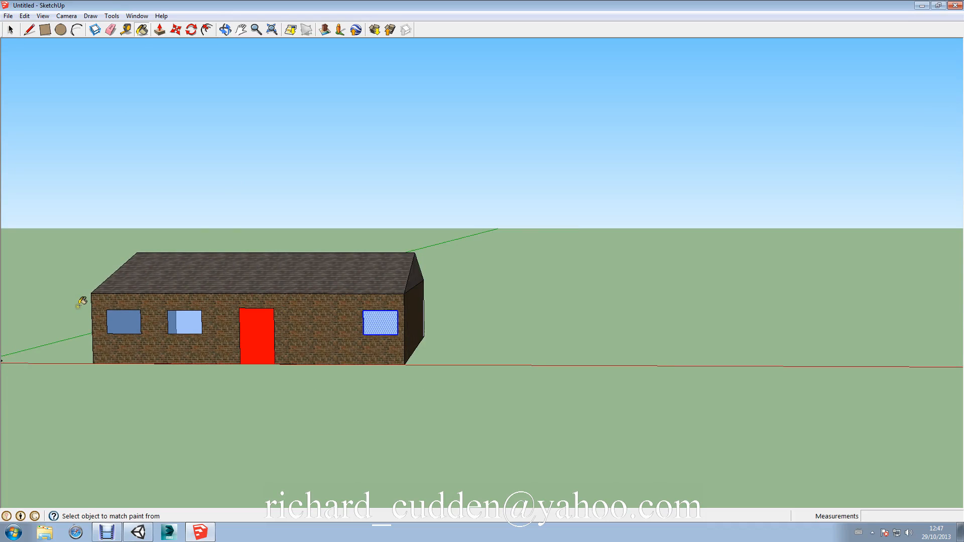
{"action": "mouse_move", "coordinate": [81, 295]}
{"action": "middle_mouse_down"}
{"action": "mouse_move", "coordinate": [93, 308]}
{"action": "mouse_move", "coordinate": [71, 295]}
{"action": "mouse_move", "coordinate": [110, 283]}
{"action": "mouse_move", "coordinate": [279, 280]}
{"action": "mouse_move", "coordinate": [247, 261]}
{"action": "middle_mouse_up"}
{"action": "middle_click_drag", "start_coordinate": [11, 37], "coordinate": [122, 310], "text": "shift"}
{"action": "scroll", "coordinate": [147, 331], "scroll_direction": "down", "scroll_amount": 3}
{"action": "scroll", "coordinate": [150, 327], "scroll_direction": "down", "scroll_amount": 1}
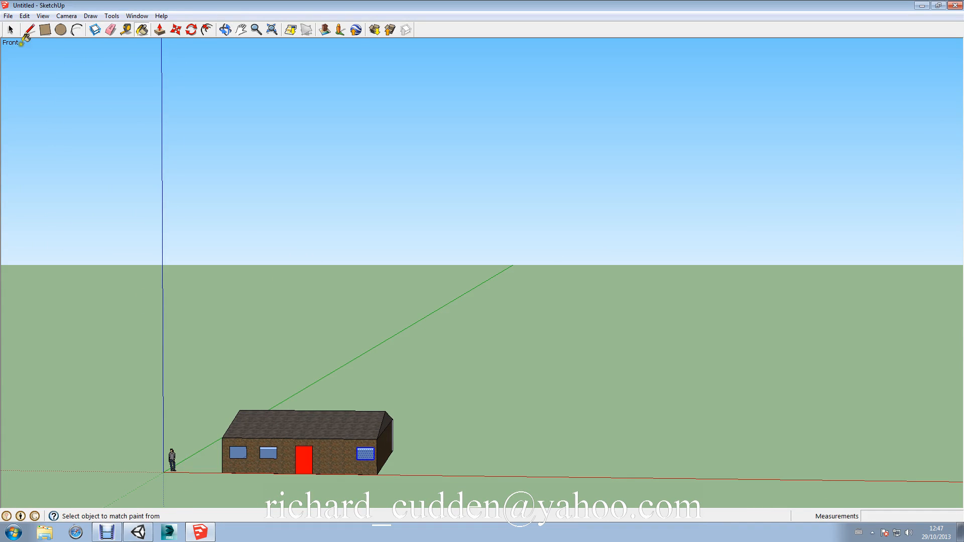
Step: Delete the human figure standing beside the house
{"action": "left_click", "coordinate": [9, 30]}
{"action": "scroll", "coordinate": [185, 467], "scroll_direction": "up", "scroll_amount": 2}
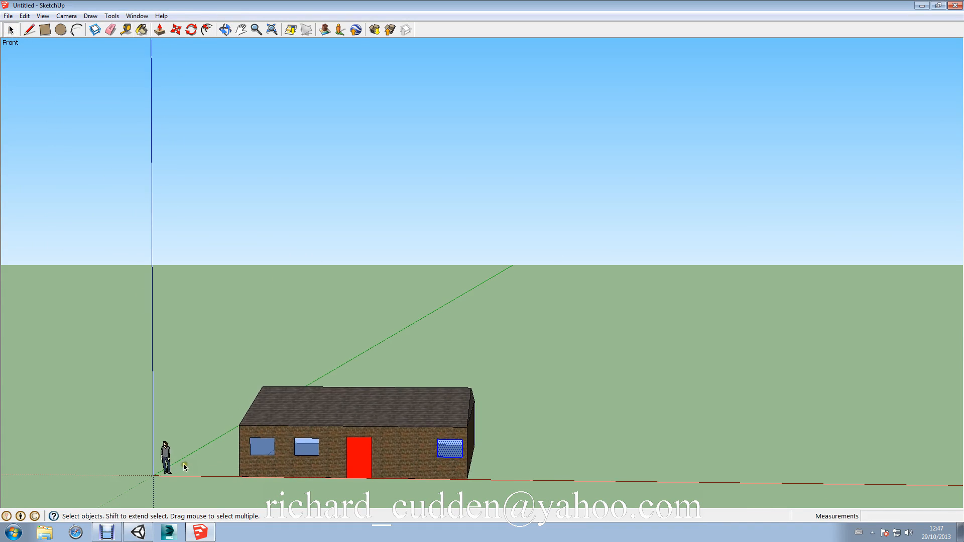
{"action": "left_click_drag", "start_coordinate": [171, 421], "coordinate": [149, 507]}
{"action": "key", "text": "Delete"}
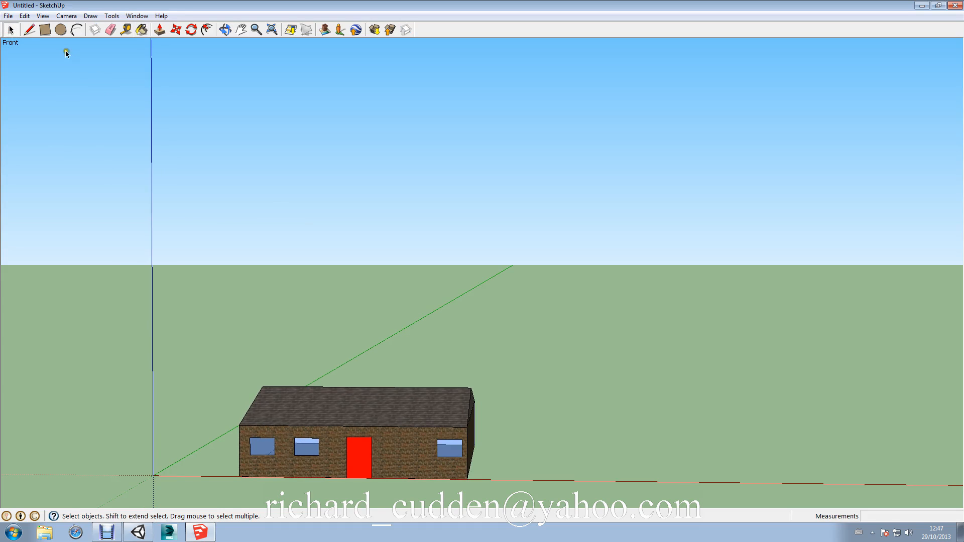
Step: Begin a 3D model export and create a folder named House on the desktop as its destination
{"action": "left_click", "coordinate": [8, 16]}
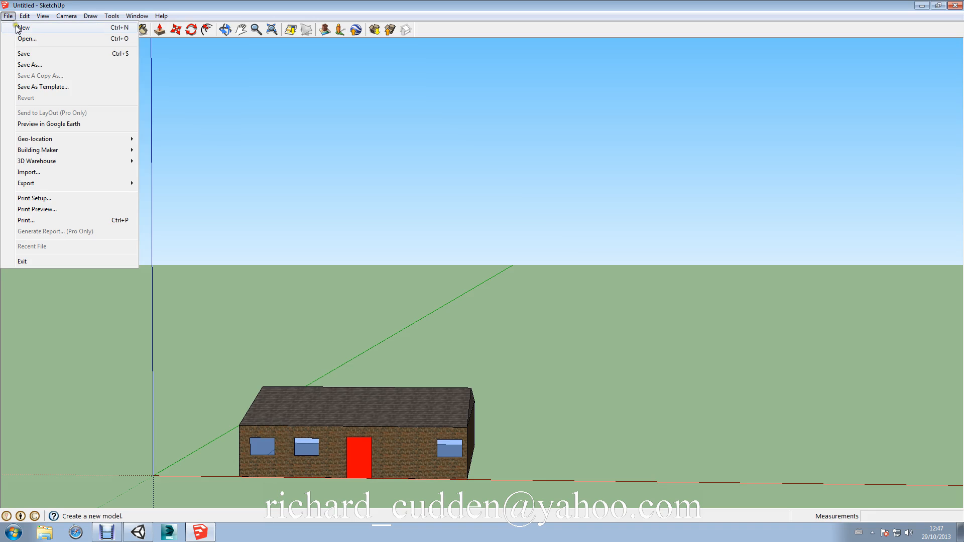
{"action": "mouse_move", "coordinate": [136, 185]}
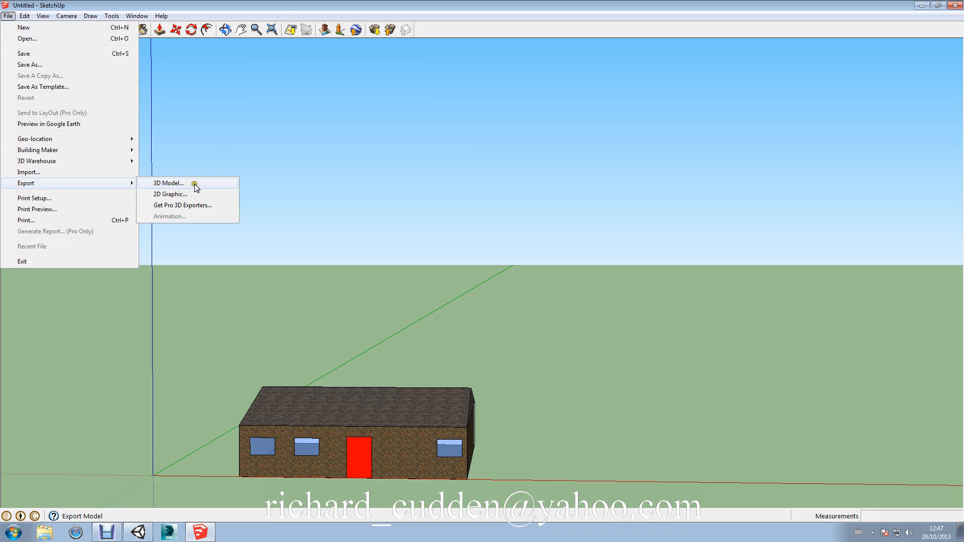
{"action": "left_click", "coordinate": [216, 183]}
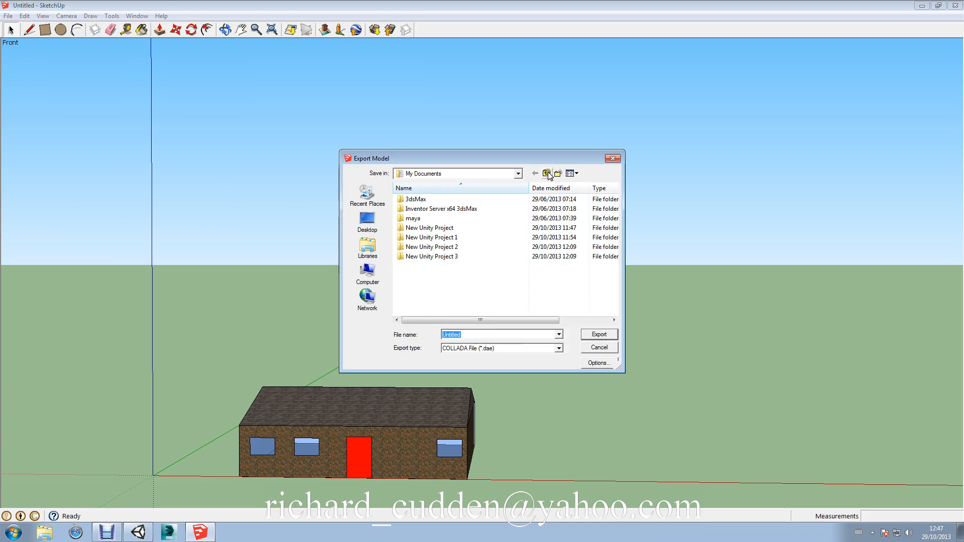
{"action": "left_click", "coordinate": [519, 174]}
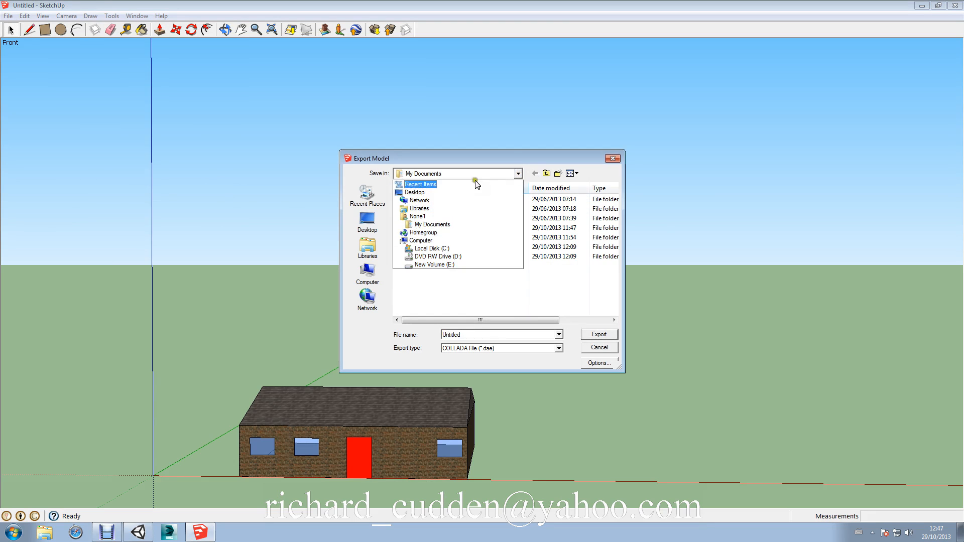
{"action": "left_click", "coordinate": [452, 184]}
{"action": "left_click", "coordinate": [556, 173]}
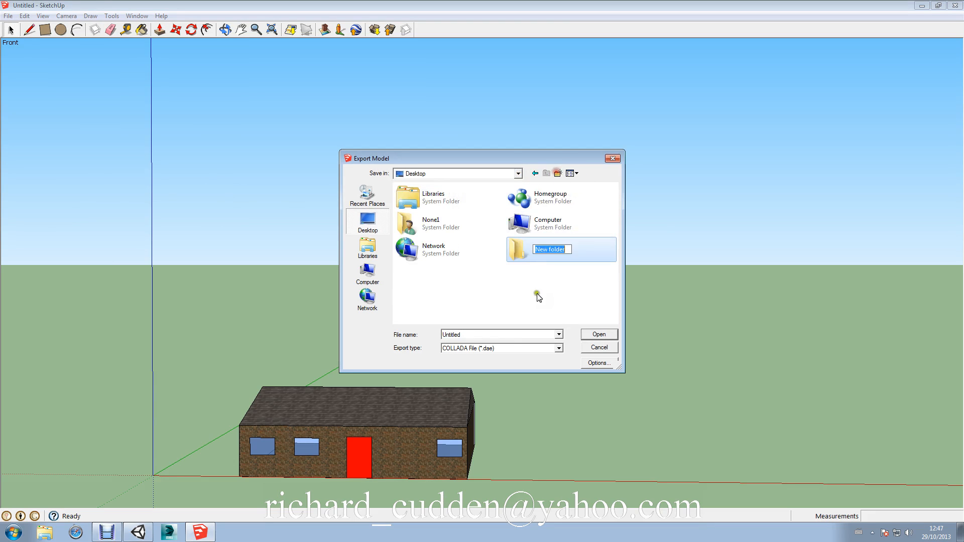
{"action": "type", "text": "House"}
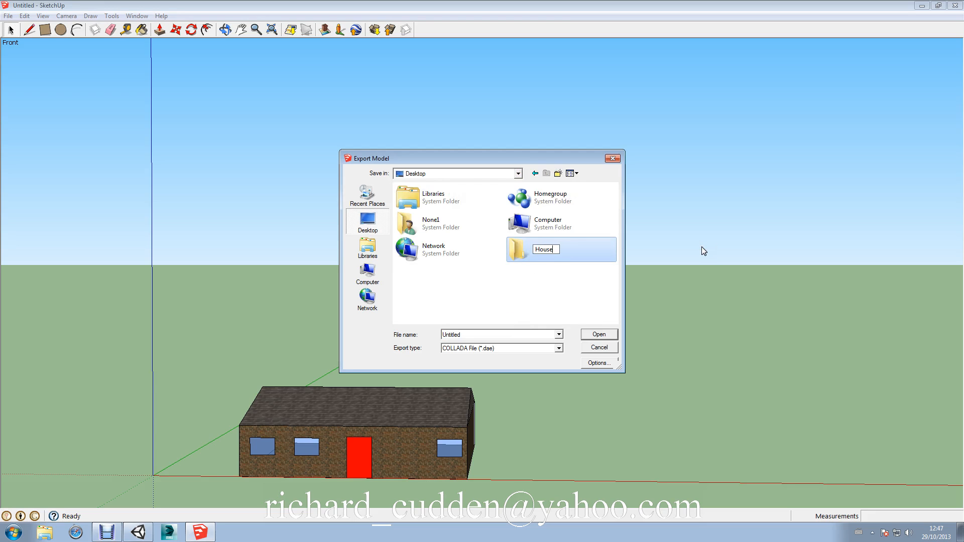
{"action": "key", "text": "Return"}
{"action": "left_click", "coordinate": [691, 251]}
{"action": "double_click", "coordinate": [538, 248]}
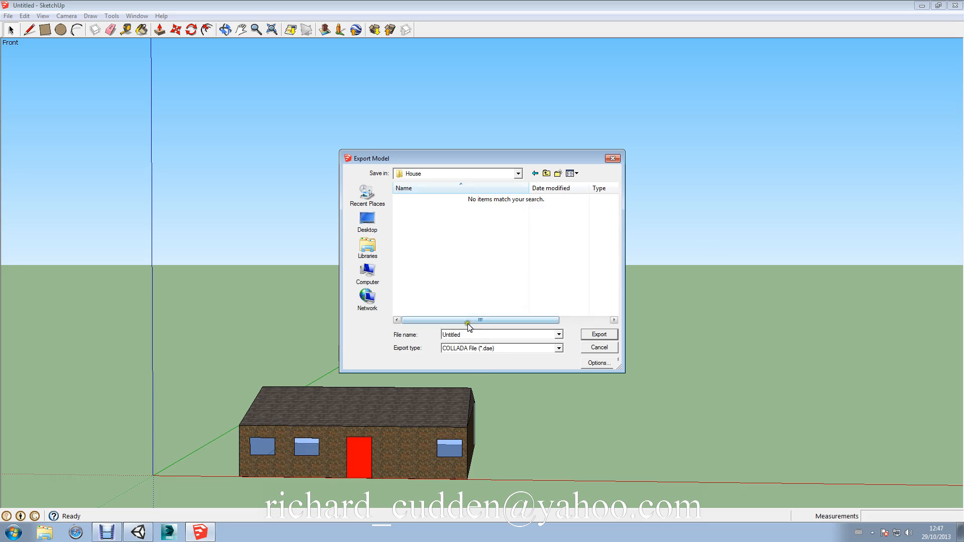
Step: Export the model as a COLLADA file named House with the Export Two-Sided Faces option enabled
{"action": "double_click", "coordinate": [468, 337]}
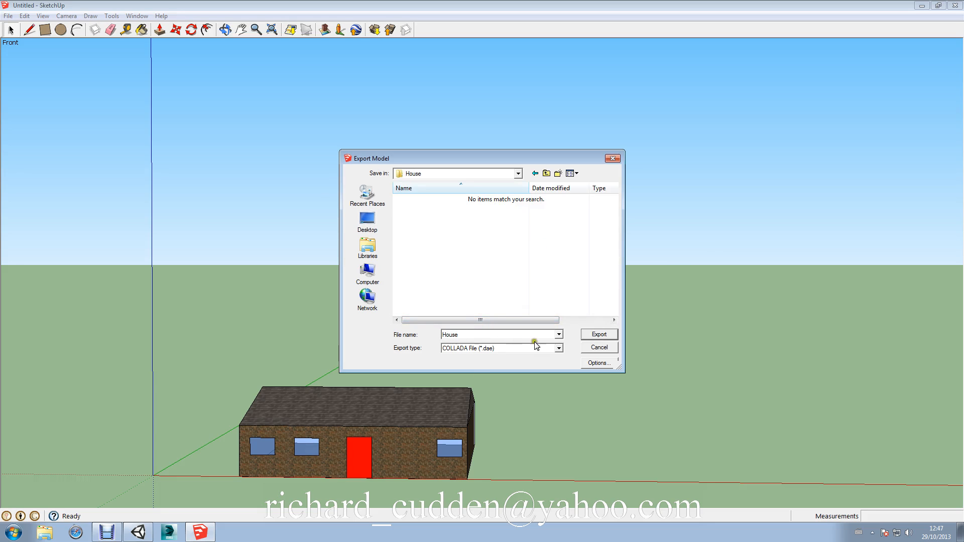
{"action": "left_click", "coordinate": [591, 361]}
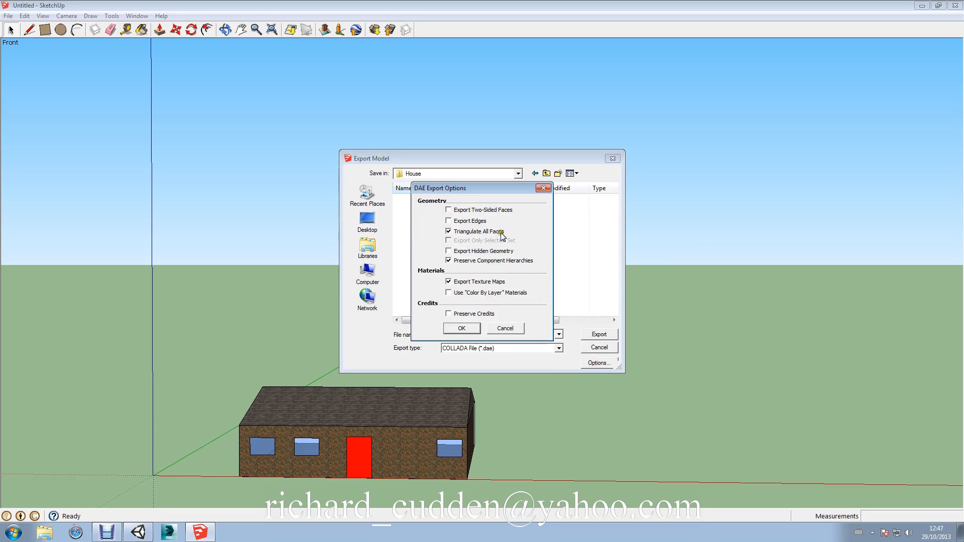
{"action": "left_click", "coordinate": [448, 210]}
{"action": "left_click", "coordinate": [461, 328]}
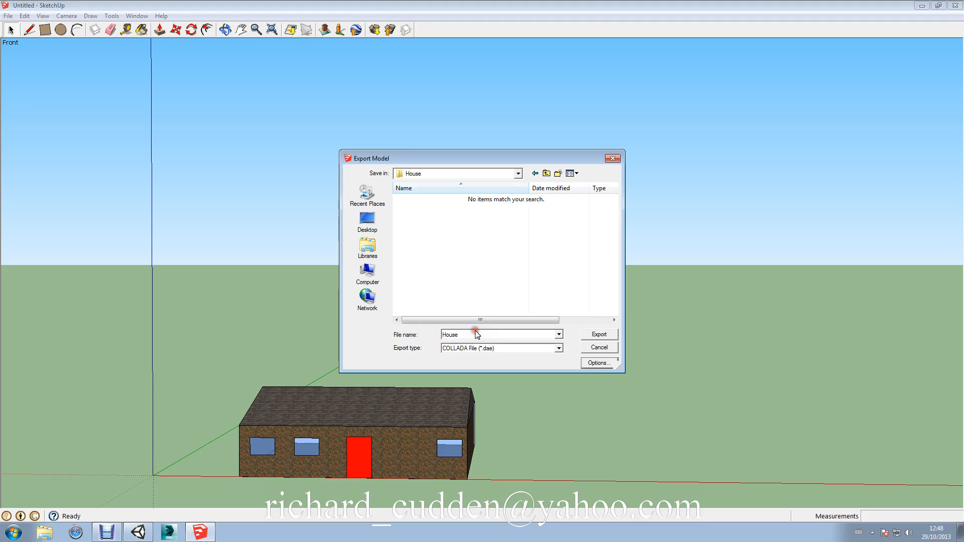
{"action": "left_click", "coordinate": [611, 340]}
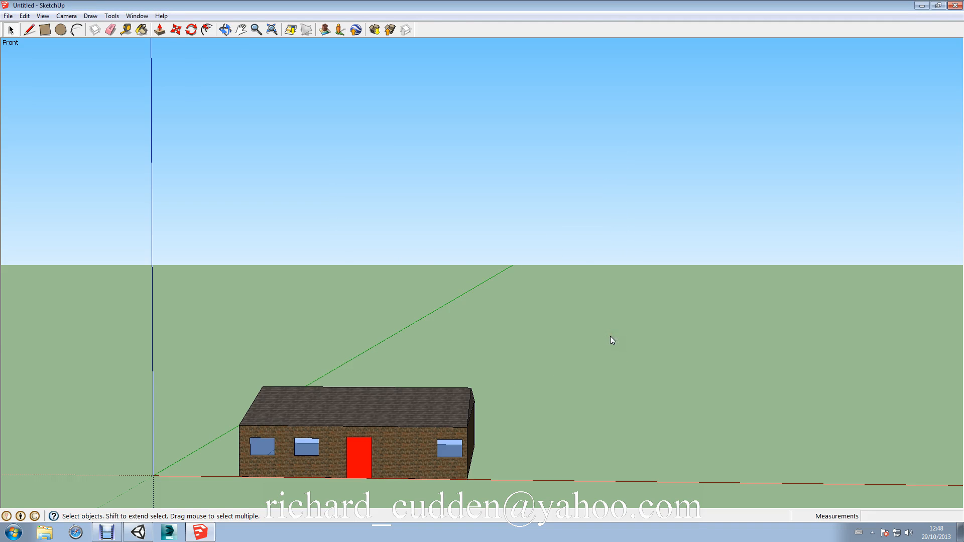
Step: Minimize SketchUp, move the House folder to an empty area of the desktop and open it to check the exported files
{"action": "left_click", "coordinate": [922, 5]}
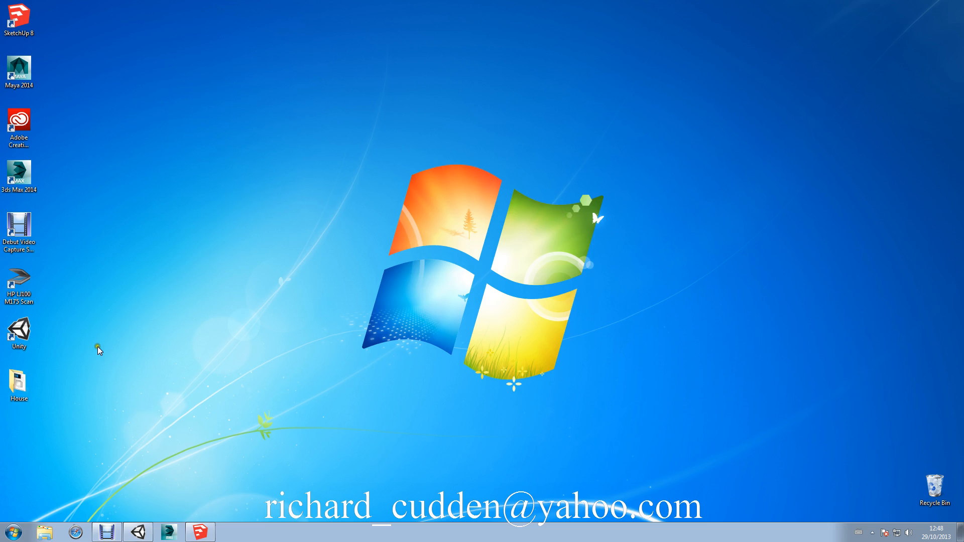
{"action": "left_click_drag", "start_coordinate": [27, 381], "coordinate": [222, 173]}
{"action": "double_click", "coordinate": [223, 174]}
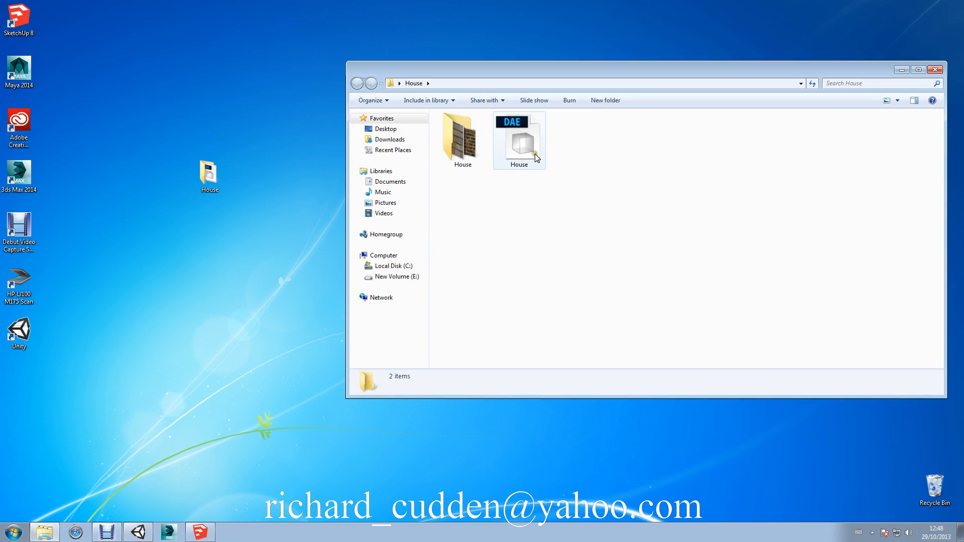
{"action": "left_click", "coordinate": [523, 225]}
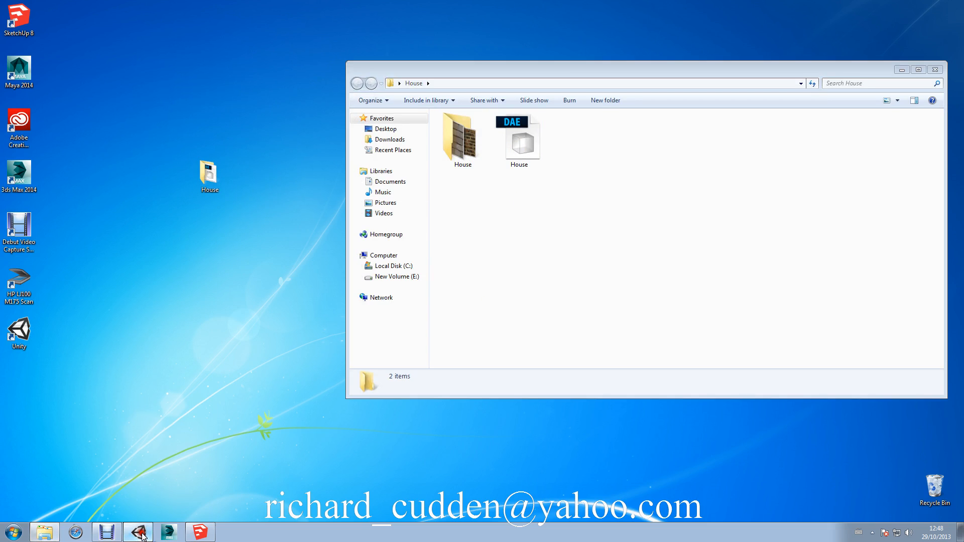
Step: Switch to the Unity project and select the Terrain object
{"action": "left_click", "coordinate": [154, 490]}
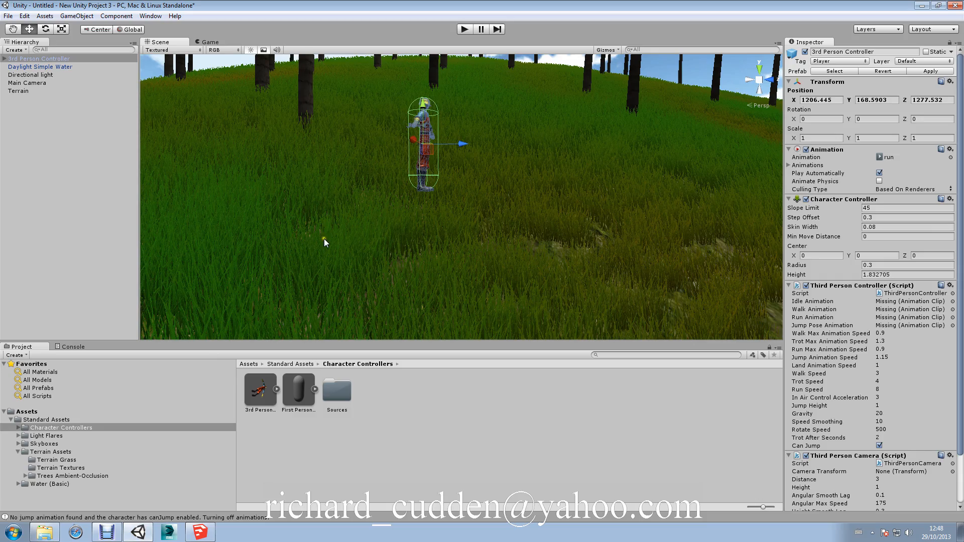
{"action": "left_click", "coordinate": [323, 239]}
{"action": "left_click", "coordinate": [20, 91]}
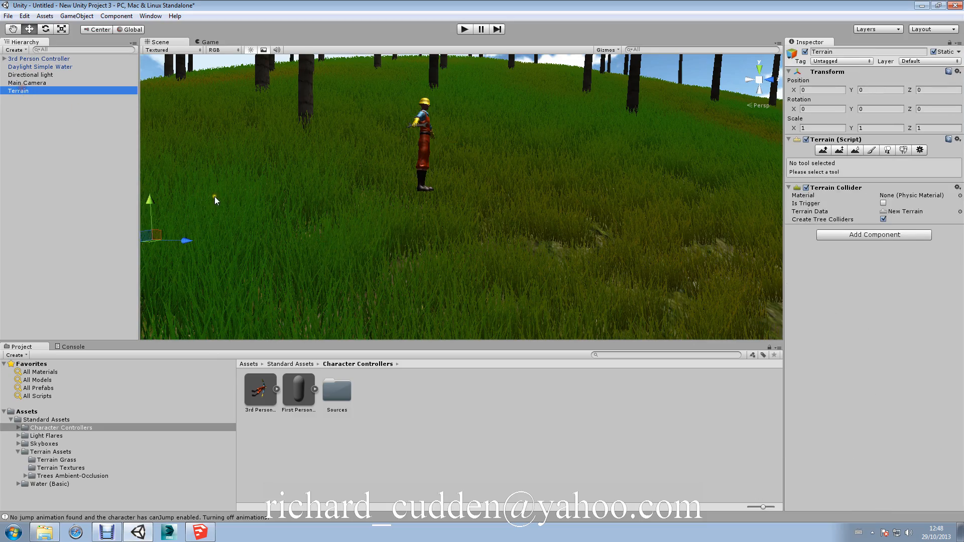
Step: Examine the island terrain from above and around the palm groves for a clearing suited to the house
{"action": "scroll", "coordinate": [256, 198], "scroll_direction": "down", "scroll_amount": 5}
{"action": "left_click_drag", "start_coordinate": [293, 205], "coordinate": [282, 265], "text": "alt"}
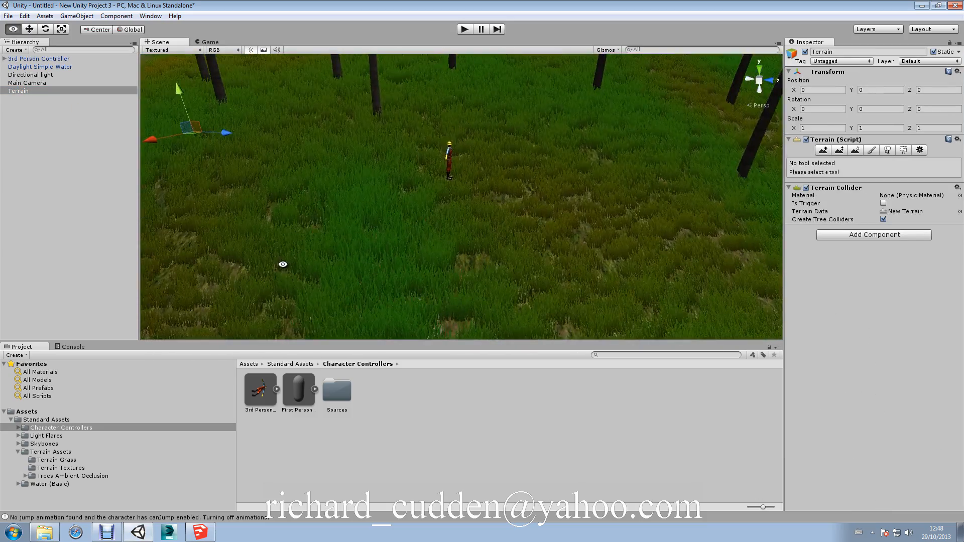
{"action": "scroll", "coordinate": [296, 228], "scroll_direction": "down", "scroll_amount": 8}
{"action": "scroll", "coordinate": [297, 227], "scroll_direction": "down", "scroll_amount": 10}
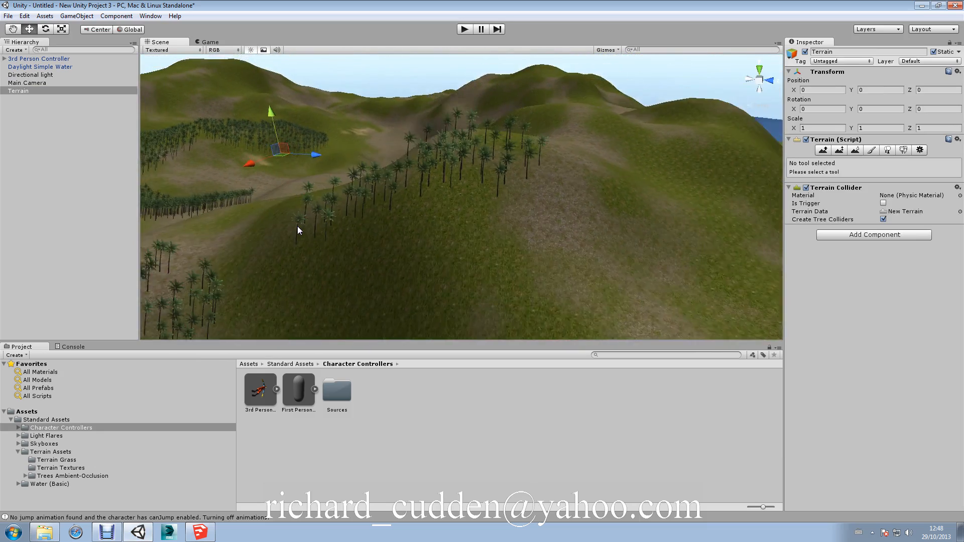
{"action": "scroll", "coordinate": [297, 226], "scroll_direction": "down", "scroll_amount": 3}
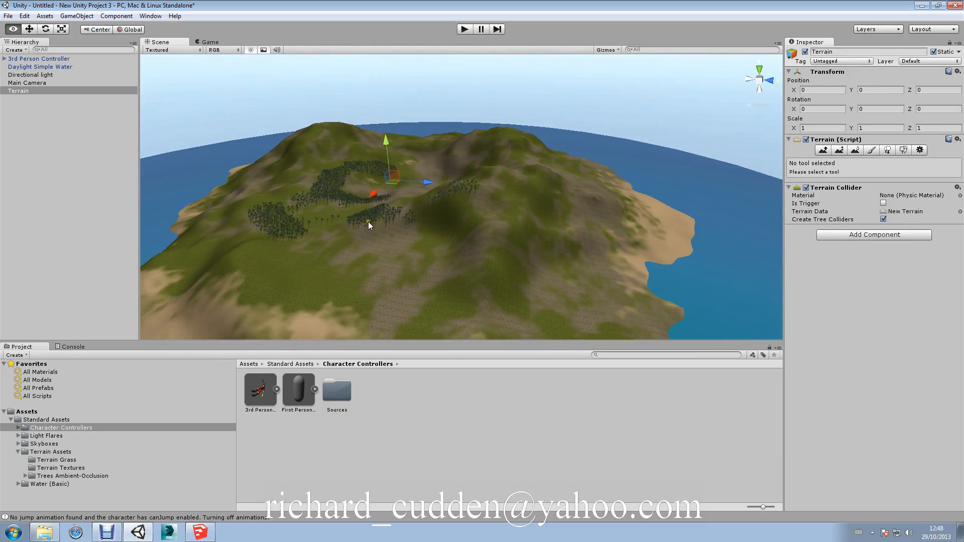
{"action": "left_click_drag", "start_coordinate": [368, 221], "coordinate": [411, 349], "text": "alt"}
{"action": "scroll", "coordinate": [430, 267], "scroll_direction": "up", "scroll_amount": 10}
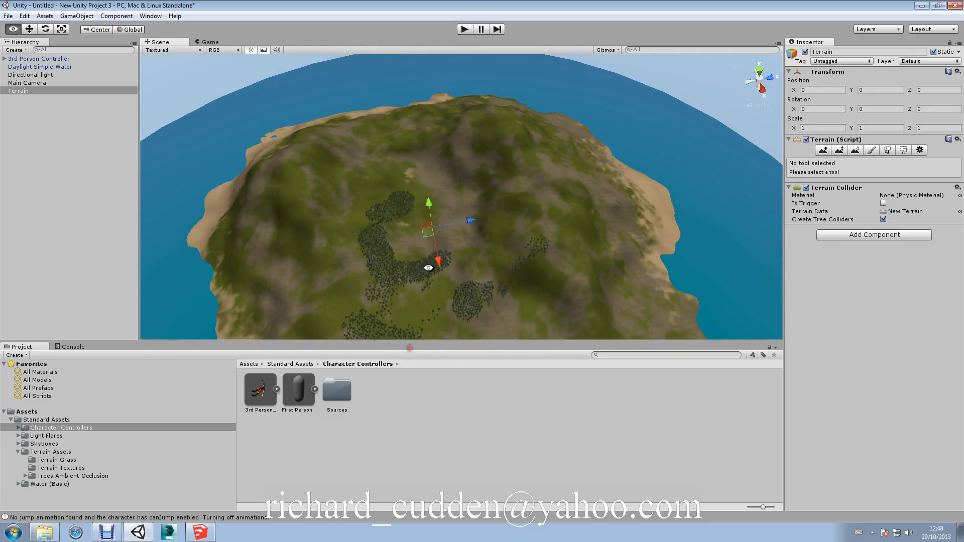
{"action": "middle_click_drag", "start_coordinate": [441, 314], "coordinate": [311, 135]}
{"action": "scroll", "coordinate": [355, 190], "scroll_direction": "up", "scroll_amount": 4}
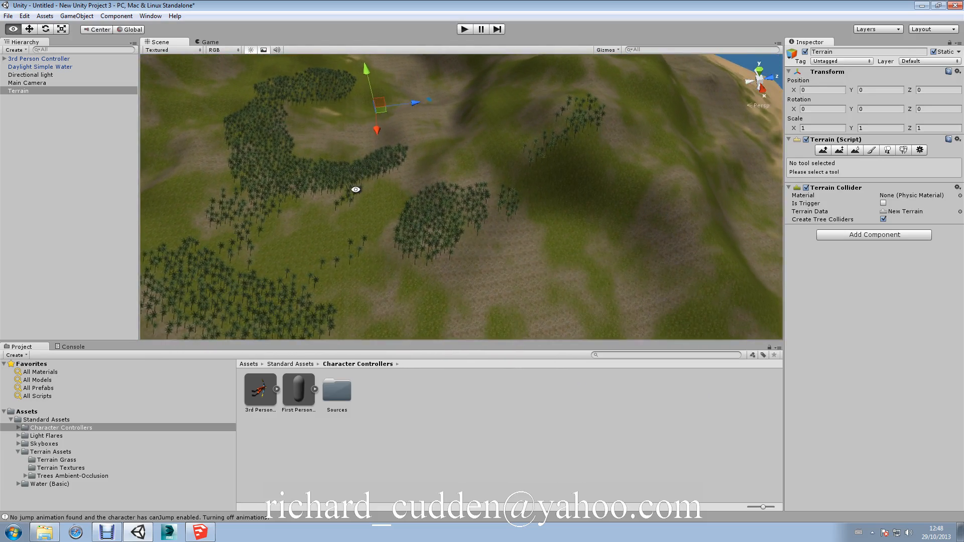
{"action": "middle_click_drag", "start_coordinate": [372, 209], "coordinate": [427, 163]}
{"action": "left_click_drag", "start_coordinate": [322, 211], "coordinate": [439, 219], "text": "alt"}
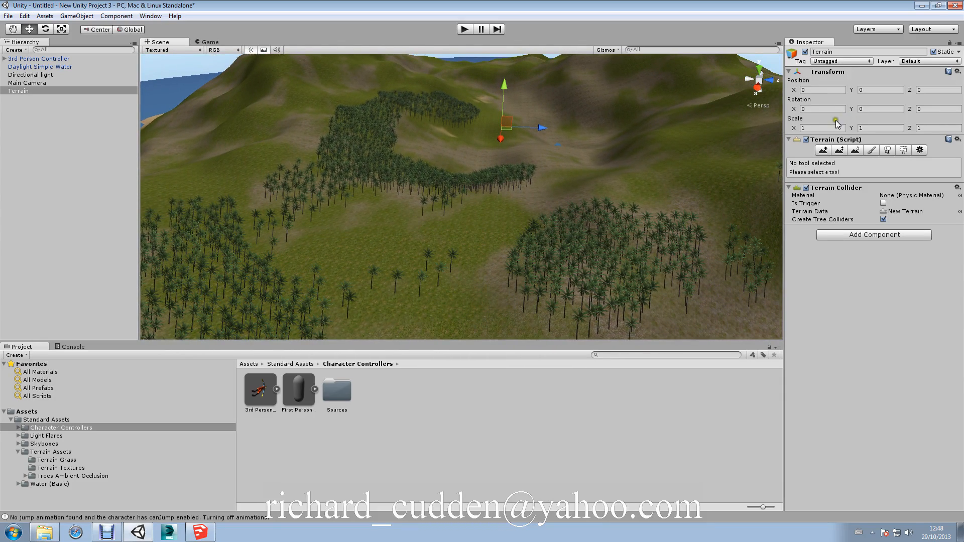
Step: Activate the terrain's Paint Height tool with the large solid round brush
{"action": "left_click", "coordinate": [839, 150]}
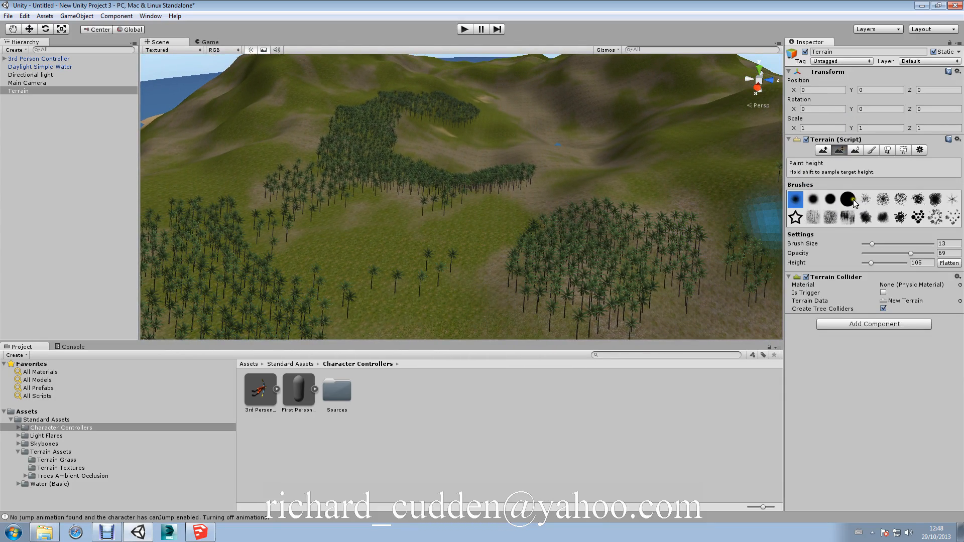
{"action": "left_click", "coordinate": [854, 200]}
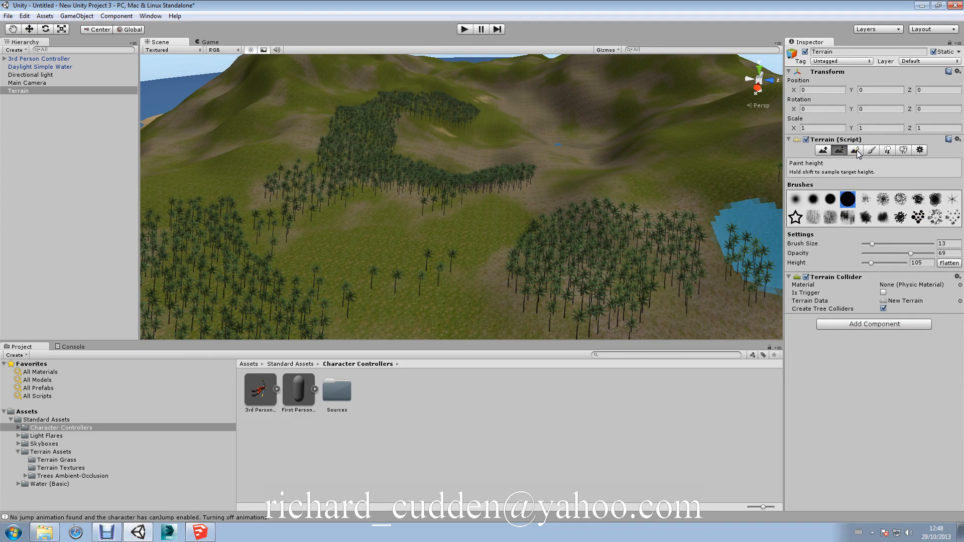
Step: Try painting the clearing between the palm groves at height 163, and undo the stroke
{"action": "left_click", "coordinate": [871, 262]}
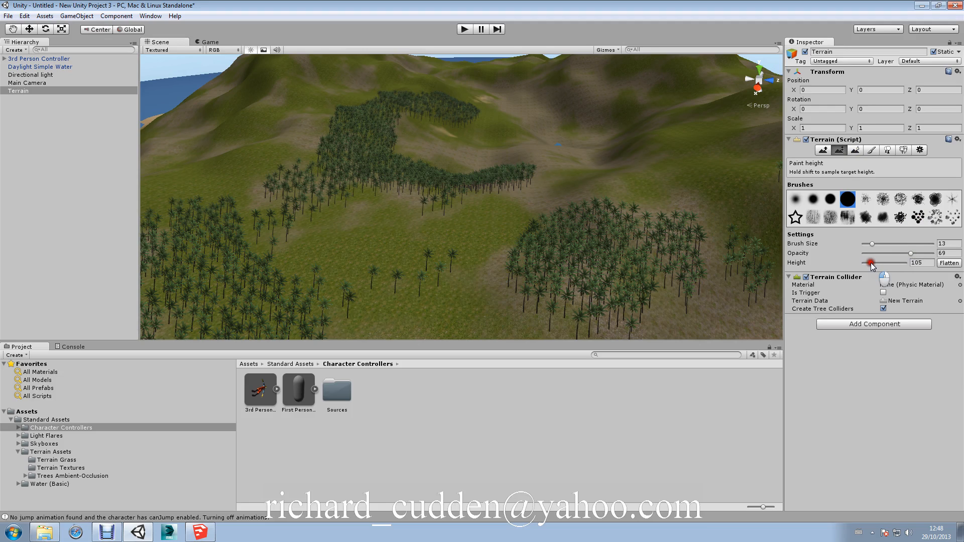
{"action": "left_click_drag", "start_coordinate": [872, 265], "coordinate": [875, 262]}
{"action": "left_click_drag", "start_coordinate": [402, 242], "coordinate": [374, 237]}
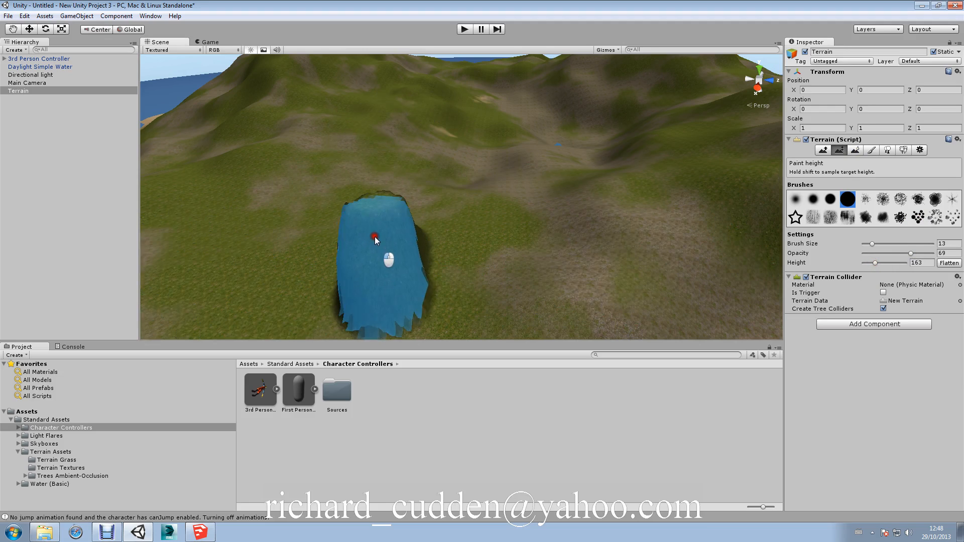
{"action": "key", "text": "ctrl+z"}
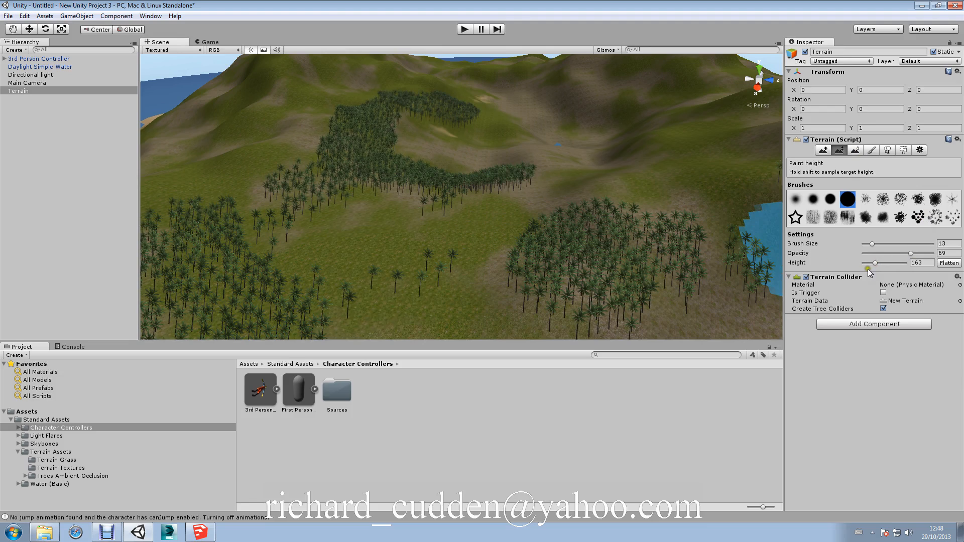
Step: Set the paint height to 105 and level the clearing between the palm groves
{"action": "left_click", "coordinate": [910, 262]}
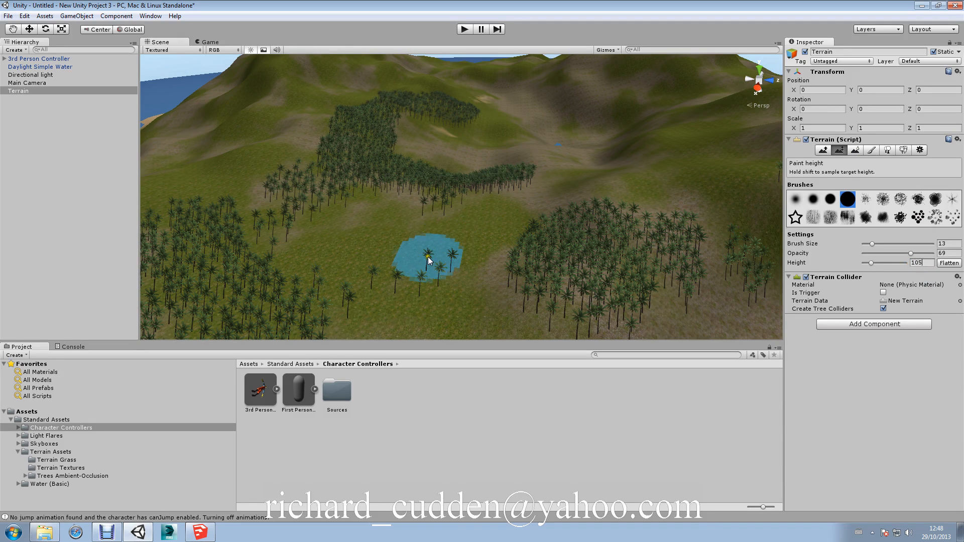
{"action": "mouse_move", "coordinate": [374, 240]}
{"action": "left_mouse_down"}
{"action": "mouse_move", "coordinate": [334, 251]}
{"action": "mouse_move", "coordinate": [321, 268]}
{"action": "mouse_move", "coordinate": [381, 227]}
{"action": "mouse_move", "coordinate": [356, 260]}
{"action": "mouse_move", "coordinate": [361, 241]}
{"action": "mouse_move", "coordinate": [342, 251]}
{"action": "left_mouse_up"}
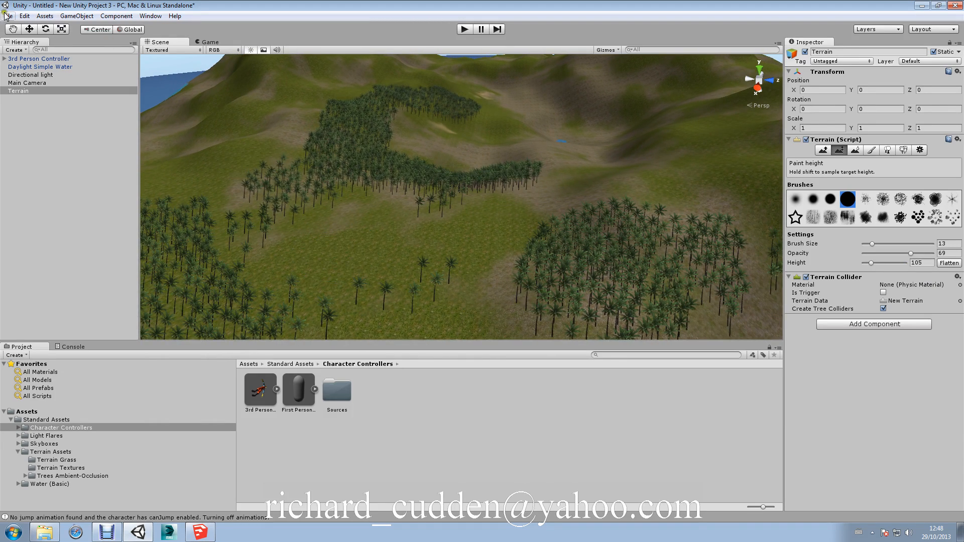
Step: Shrink the Unity window to uncover the desktop, import the House folder into the project's Assets, and maximize the window again
{"action": "left_click", "coordinate": [939, 6]}
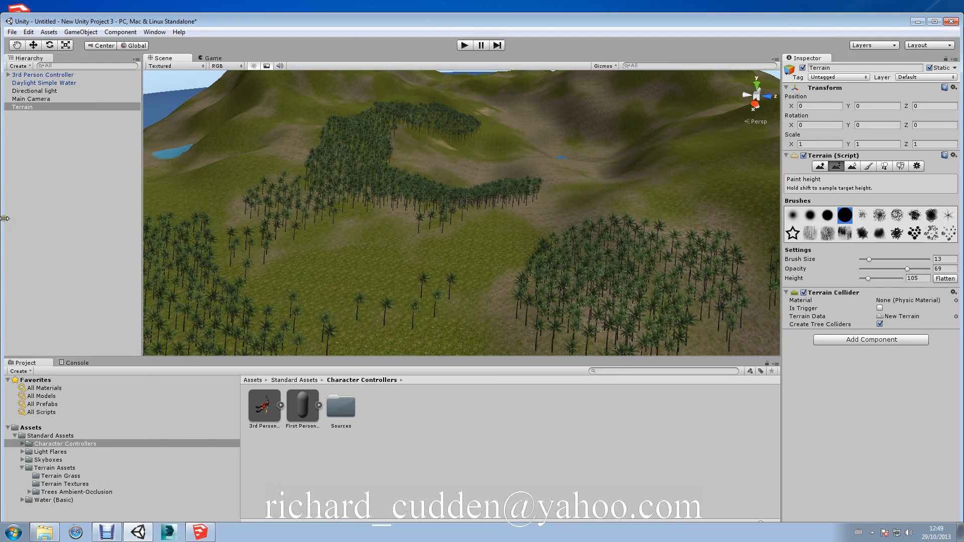
{"action": "left_click_drag", "start_coordinate": [5, 217], "coordinate": [260, 230]}
{"action": "left_click_drag", "start_coordinate": [563, 23], "coordinate": [562, 12]}
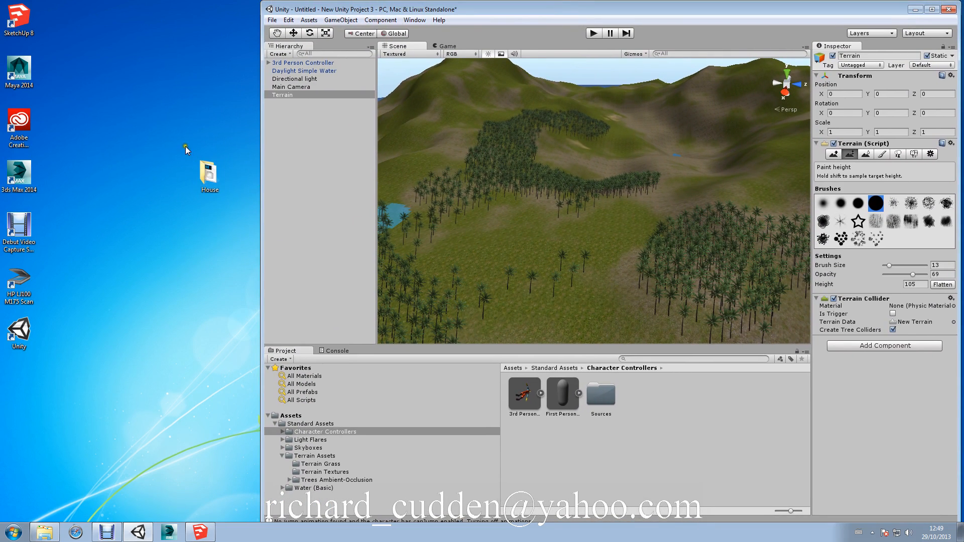
{"action": "left_click_drag", "start_coordinate": [186, 146], "coordinate": [229, 210]}
{"action": "left_click_drag", "start_coordinate": [211, 177], "coordinate": [297, 419]}
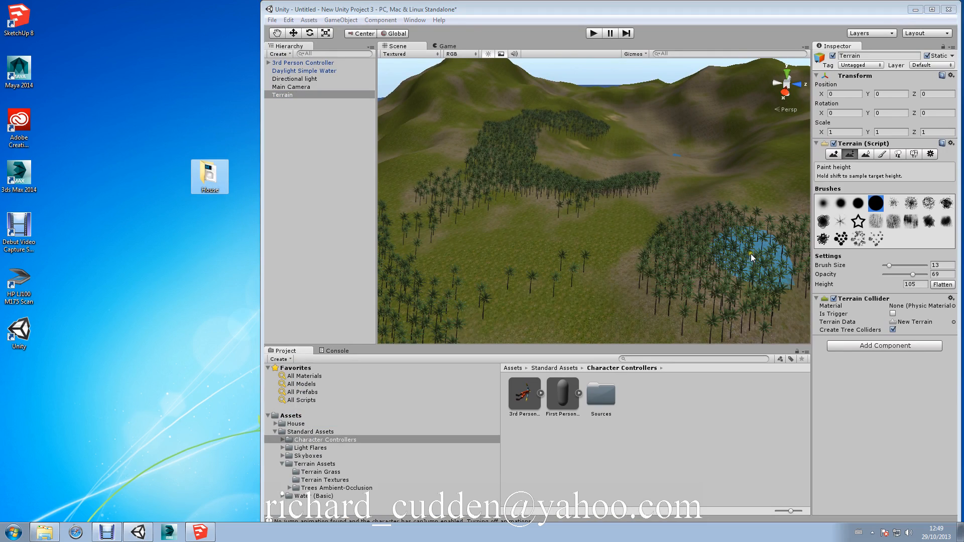
{"action": "left_click", "coordinate": [931, 10]}
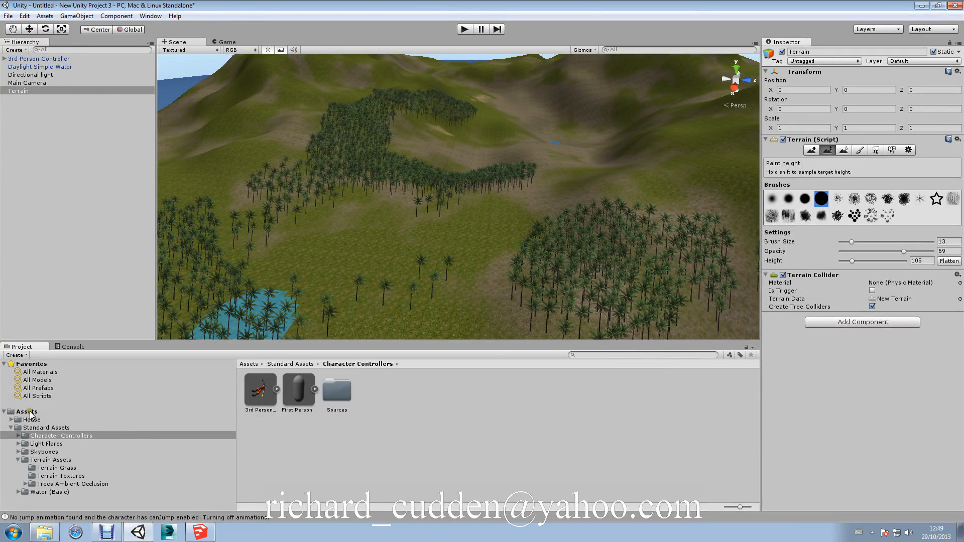
Step: Place the House model from the project's House folder onto the clearing between the palm groves
{"action": "left_click", "coordinate": [28, 412]}
{"action": "left_click", "coordinate": [31, 420]}
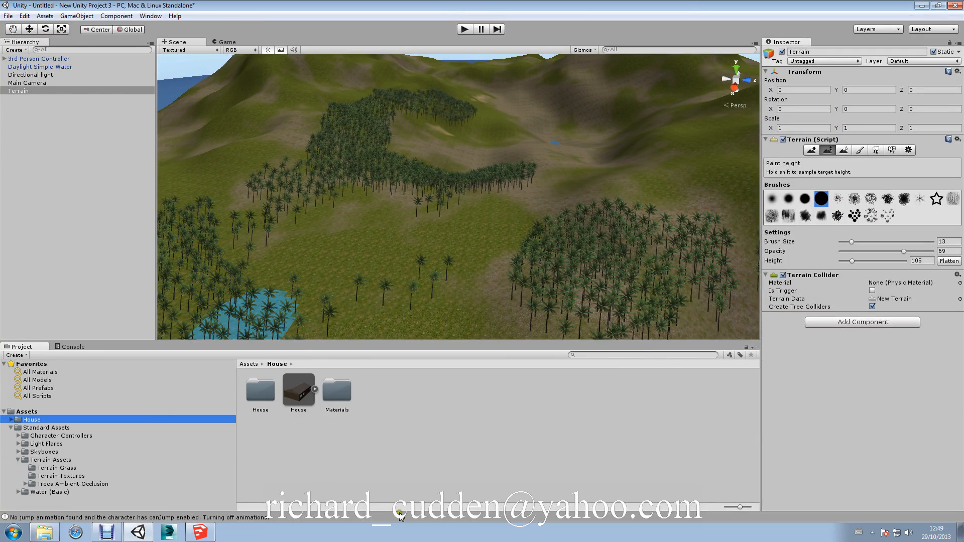
{"action": "left_click_drag", "start_coordinate": [297, 399], "coordinate": [374, 301]}
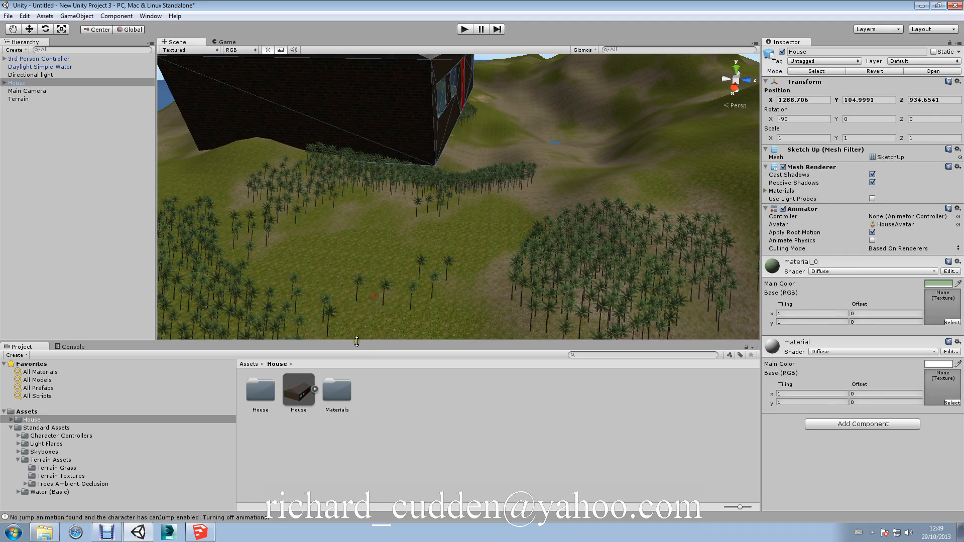
Step: Try import scale factors of 0.5 and 0.01 on the House model asset, applying each one
{"action": "left_click", "coordinate": [298, 396]}
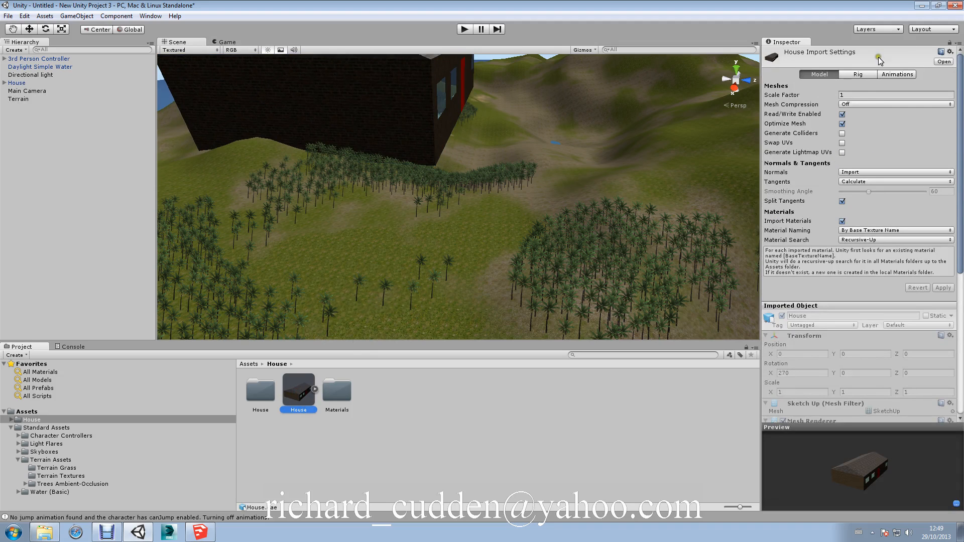
{"action": "left_click", "coordinate": [856, 94]}
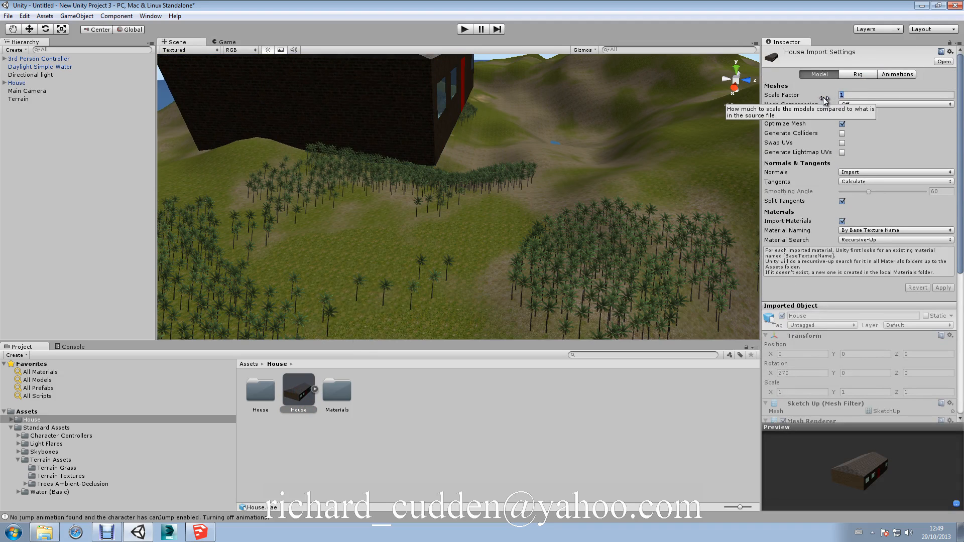
{"action": "type", "text": ".5"}
{"action": "key", "text": "Return"}
{"action": "left_click", "coordinate": [946, 288]}
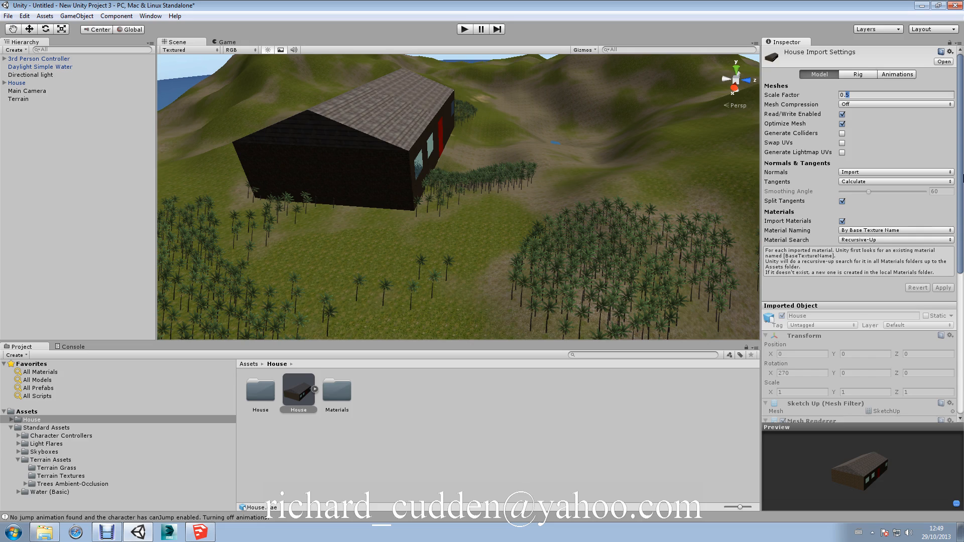
{"action": "type", "text": "01"}
{"action": "left_click", "coordinate": [943, 288]}
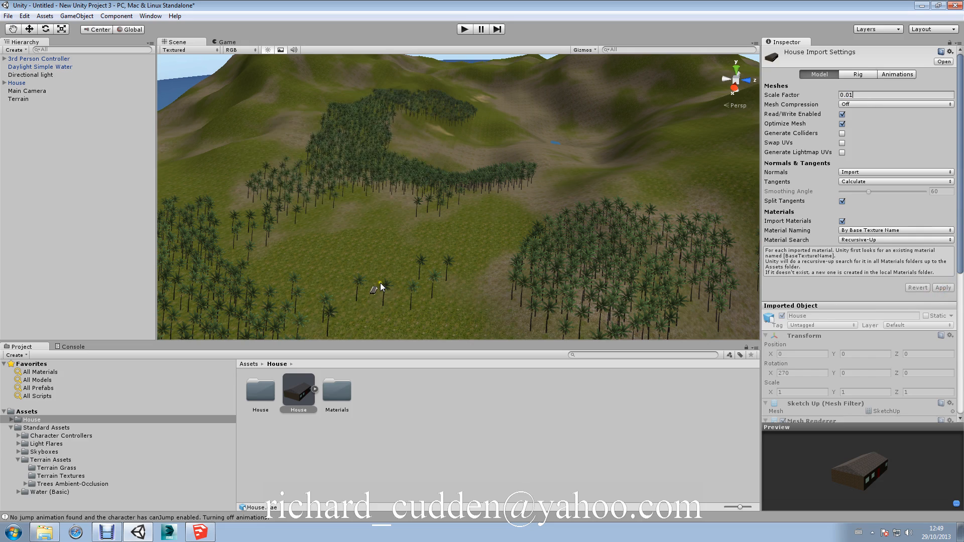
Step: Move the placed house along the X axis to about X 1266.6
{"action": "left_click", "coordinate": [372, 292]}
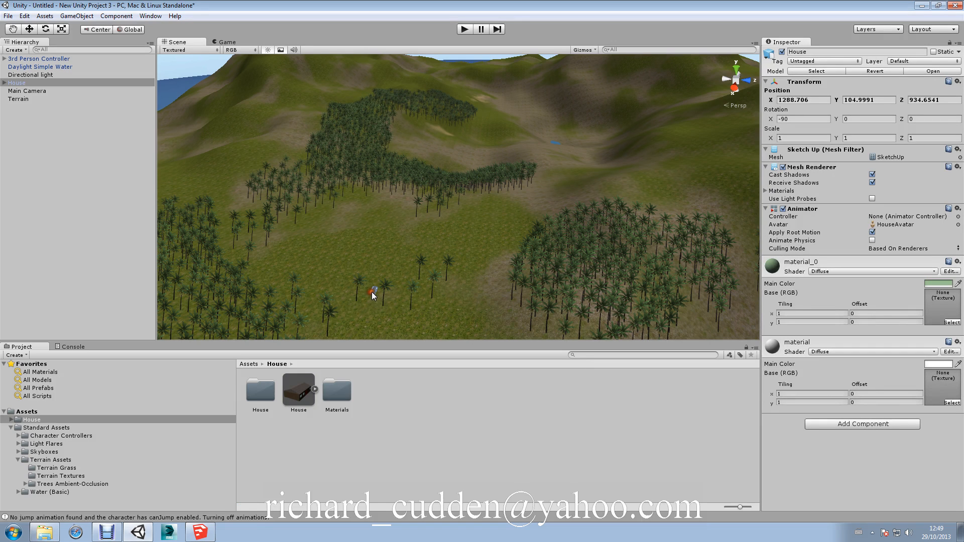
{"action": "key", "text": "w"}
{"action": "left_click_drag", "start_coordinate": [357, 324], "coordinate": [374, 297]}
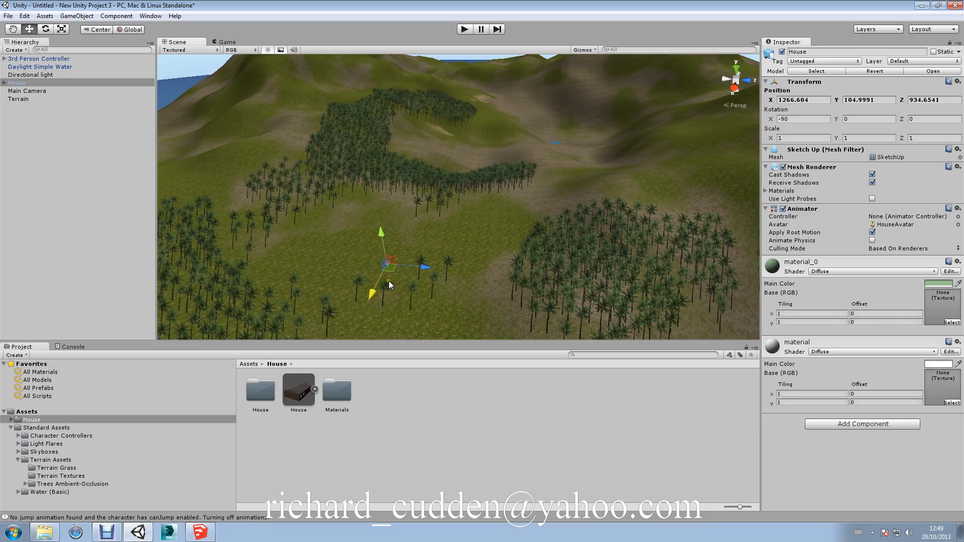
{"action": "key", "text": "f"}
{"action": "key", "text": "shift+space"}
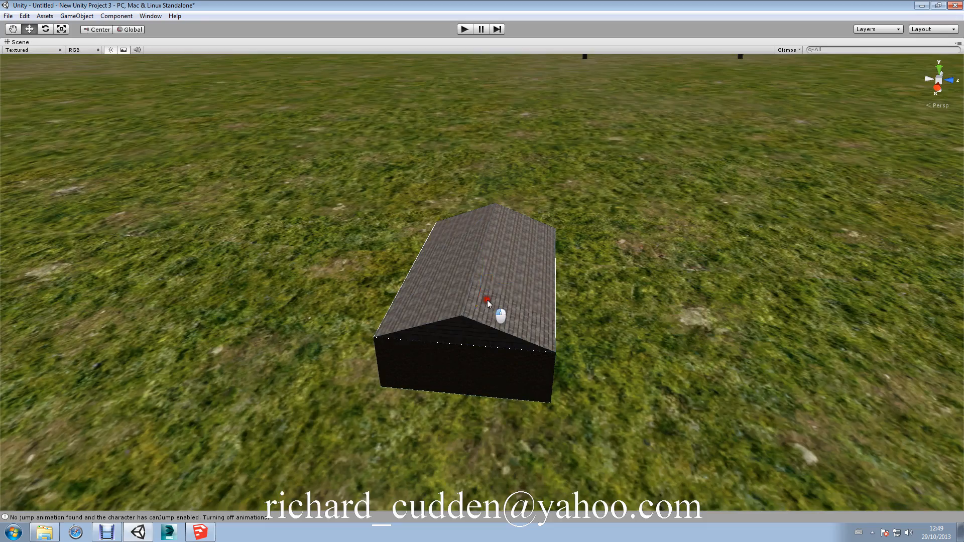
{"action": "key", "text": "shift+space"}
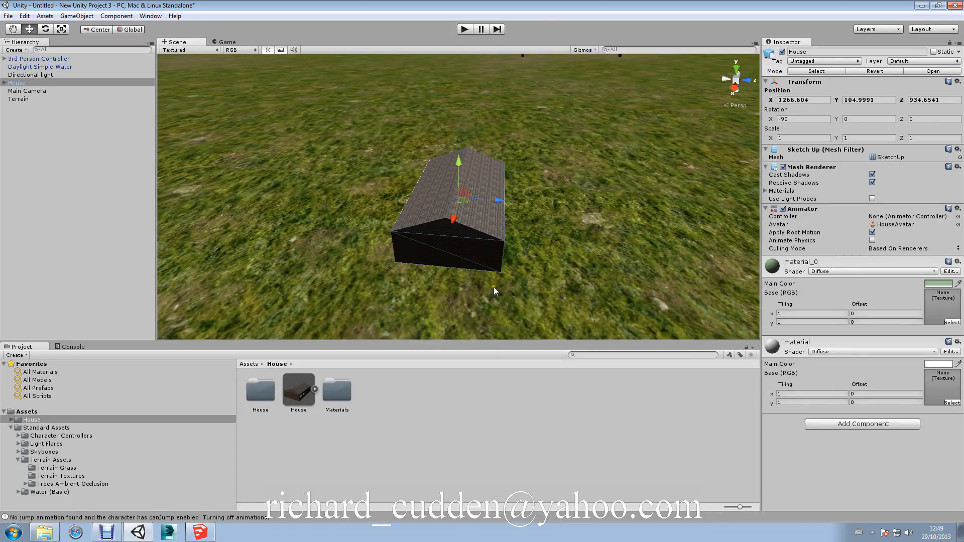
{"action": "left_click_drag", "start_coordinate": [509, 290], "coordinate": [436, 259], "text": "alt"}
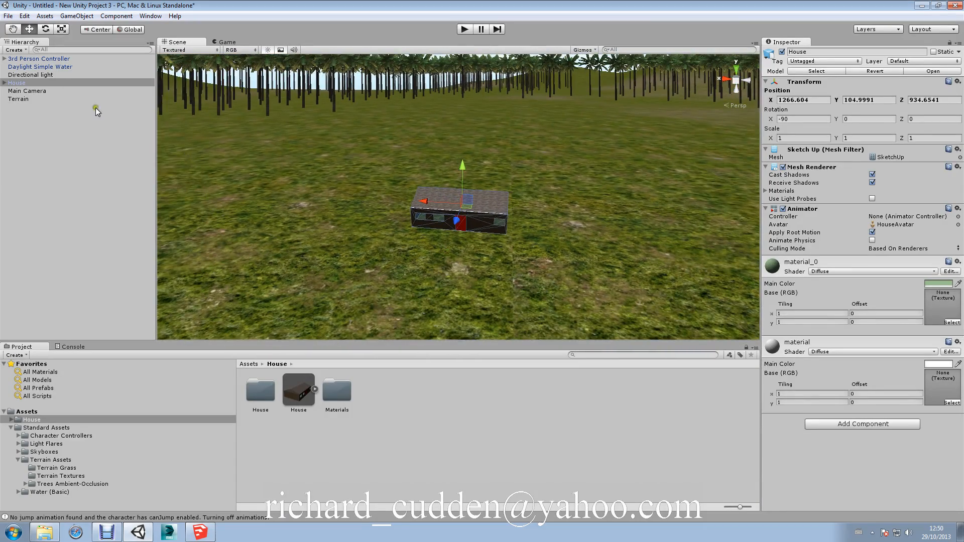
Step: Delete the 3rd Person Controller on the hillside and place a new one in front of the house, raised to about Y 106.6
{"action": "double_click", "coordinate": [31, 59]}
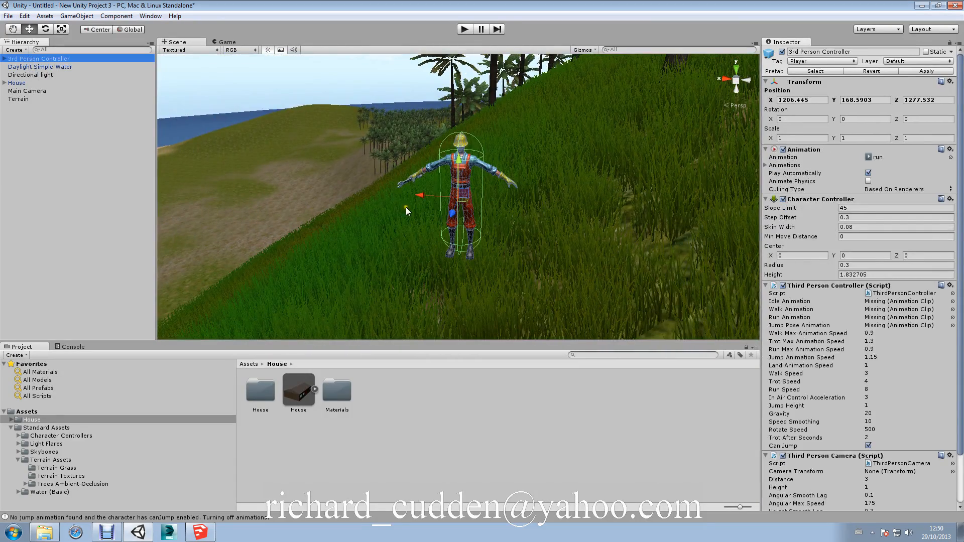
{"action": "key", "text": "Delete"}
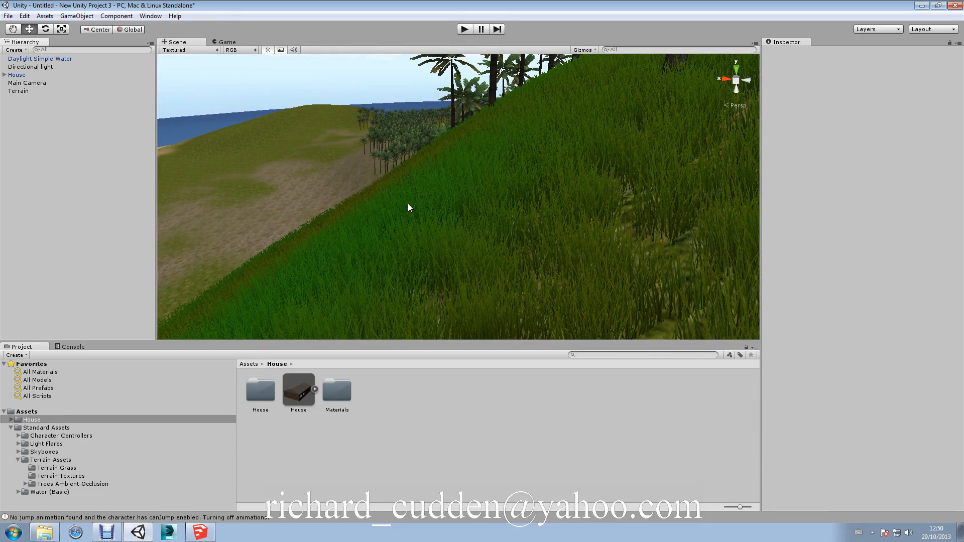
{"action": "double_click", "coordinate": [17, 75]}
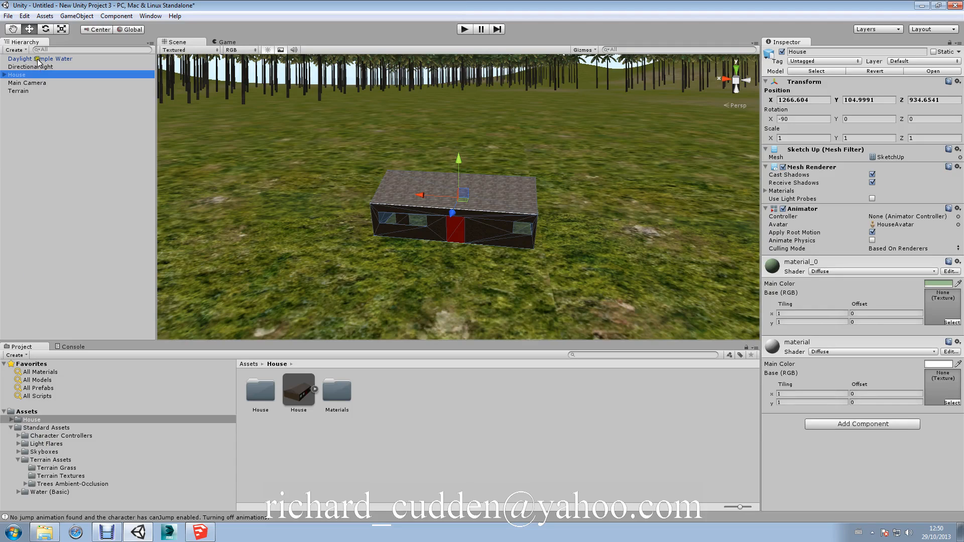
{"action": "left_click", "coordinate": [37, 427]}
{"action": "left_click", "coordinate": [41, 436]}
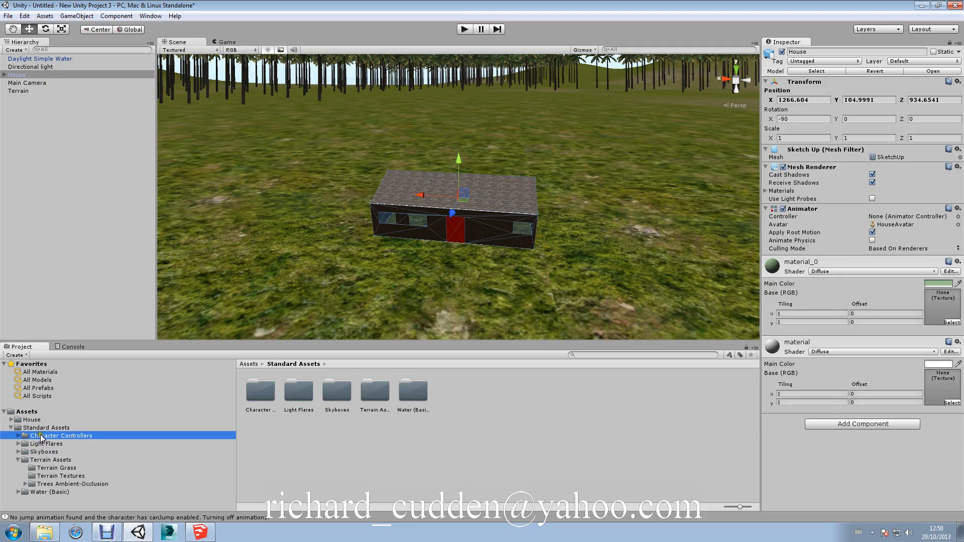
{"action": "left_click_drag", "start_coordinate": [260, 390], "coordinate": [400, 291]}
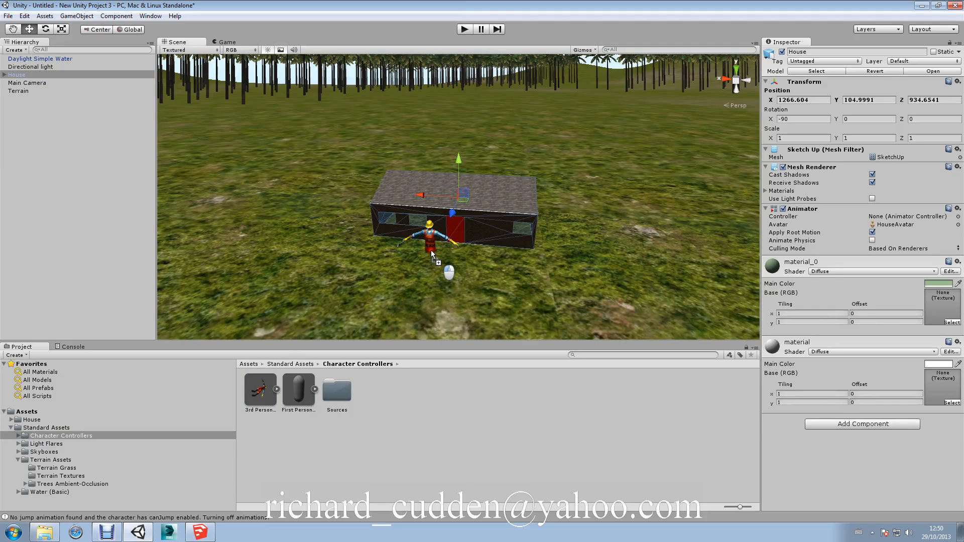
{"action": "left_click_drag", "start_coordinate": [456, 223], "coordinate": [422, 203]}
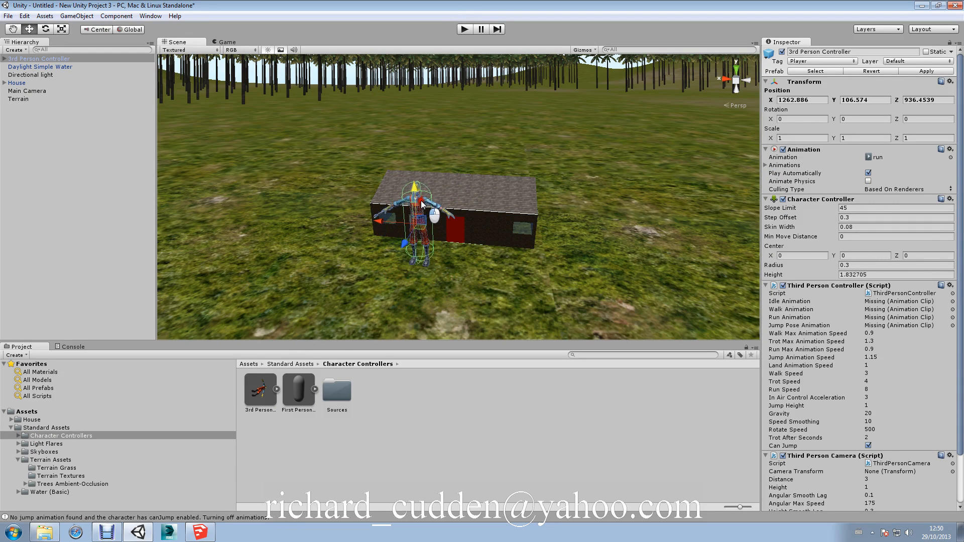
Step: Try an import scale factor of 0.05 on the House model asset and compare the house with the character
{"action": "left_click", "coordinate": [485, 218]}
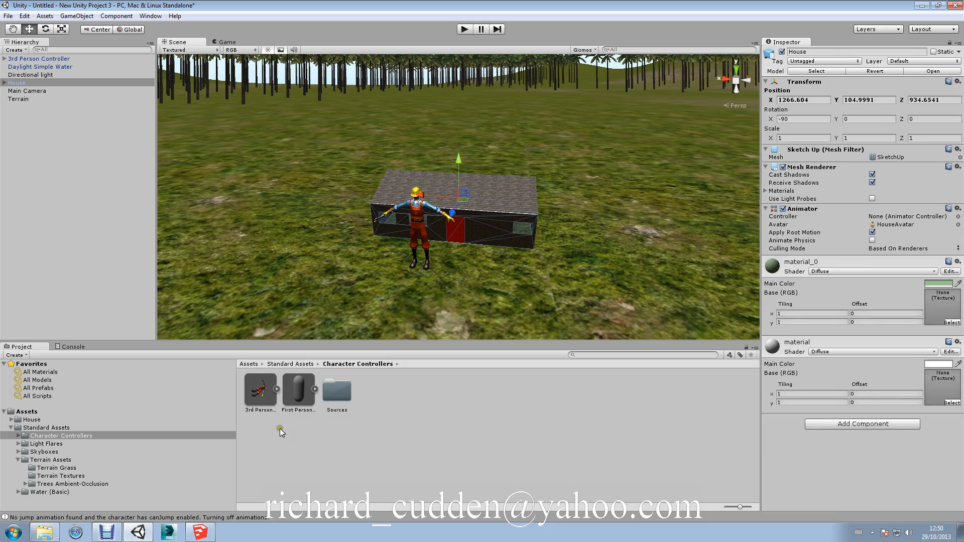
{"action": "left_click", "coordinate": [31, 419]}
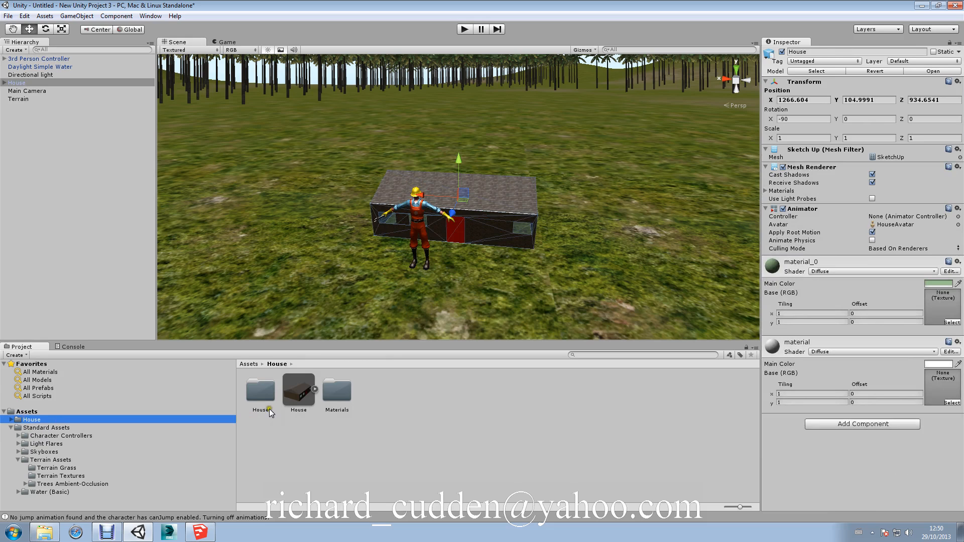
{"action": "left_click", "coordinate": [295, 396]}
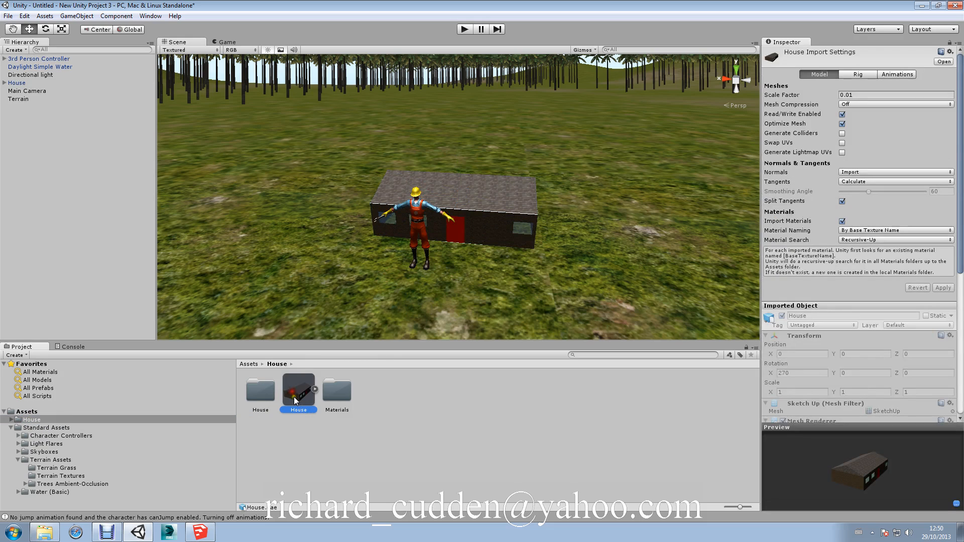
{"action": "left_click", "coordinate": [849, 94]}
{"action": "type", "text": "0.05"}
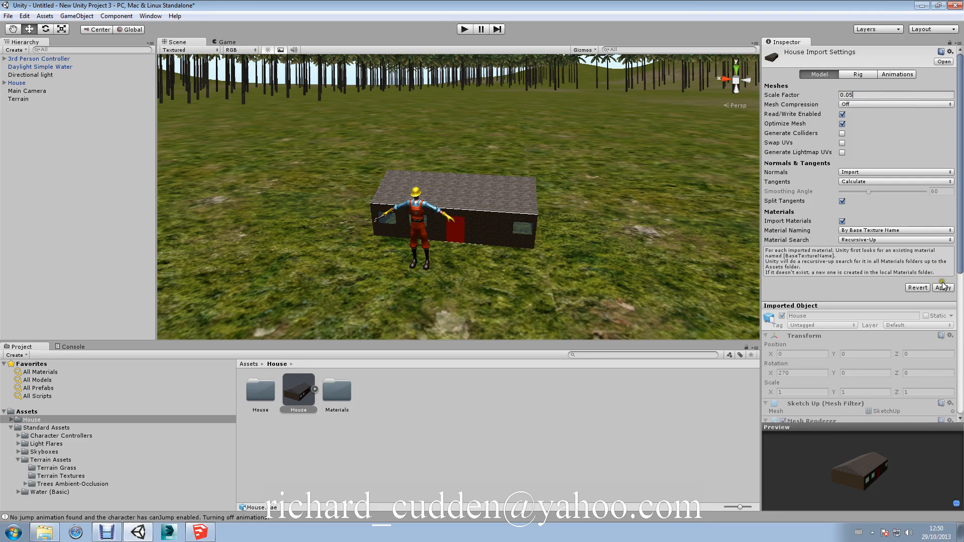
{"action": "left_click", "coordinate": [942, 286]}
{"action": "scroll", "coordinate": [486, 156], "scroll_direction": "down", "scroll_amount": 3}
{"action": "scroll", "coordinate": [489, 155], "scroll_direction": "down", "scroll_amount": 4}
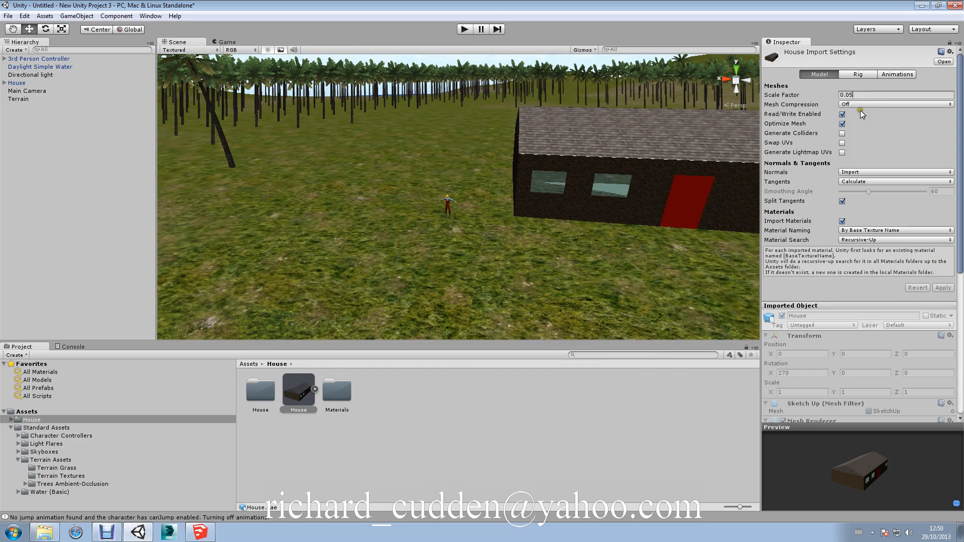
Step: Try an import scale factor of 0.02 on the House model and apply it
{"action": "left_click_drag", "start_coordinate": [849, 93], "coordinate": [860, 96]}
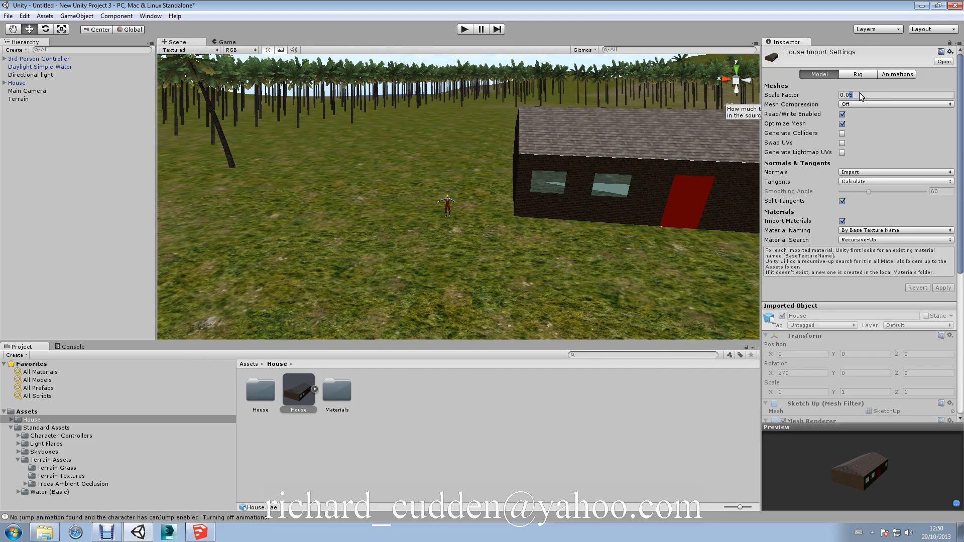
{"action": "type", "text": "2"}
{"action": "left_click", "coordinate": [942, 288]}
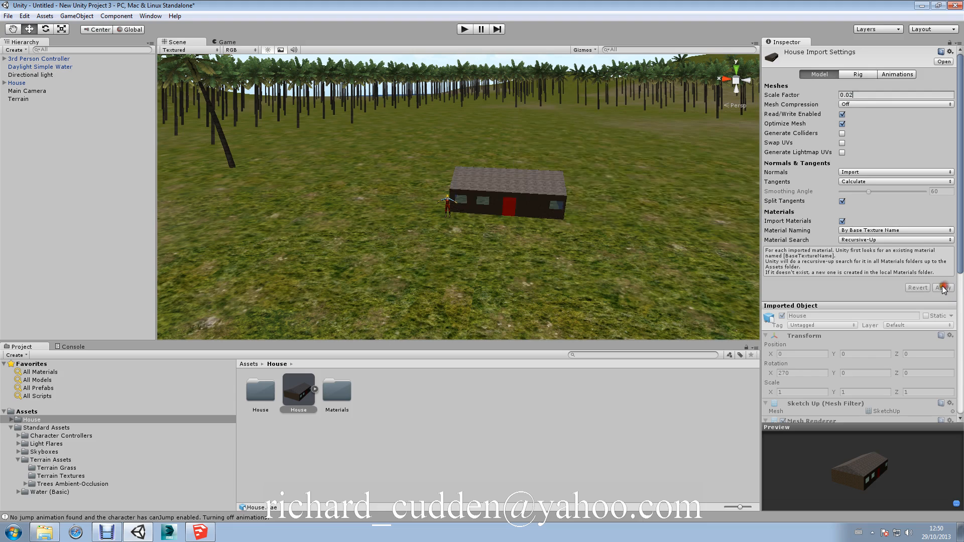
Step: Set the House model's import scale factor to 0.03 and apply it
{"action": "left_click_drag", "start_coordinate": [848, 95], "coordinate": [874, 95]}
{"action": "type", "text": "3"}
{"action": "left_click", "coordinate": [943, 288]}
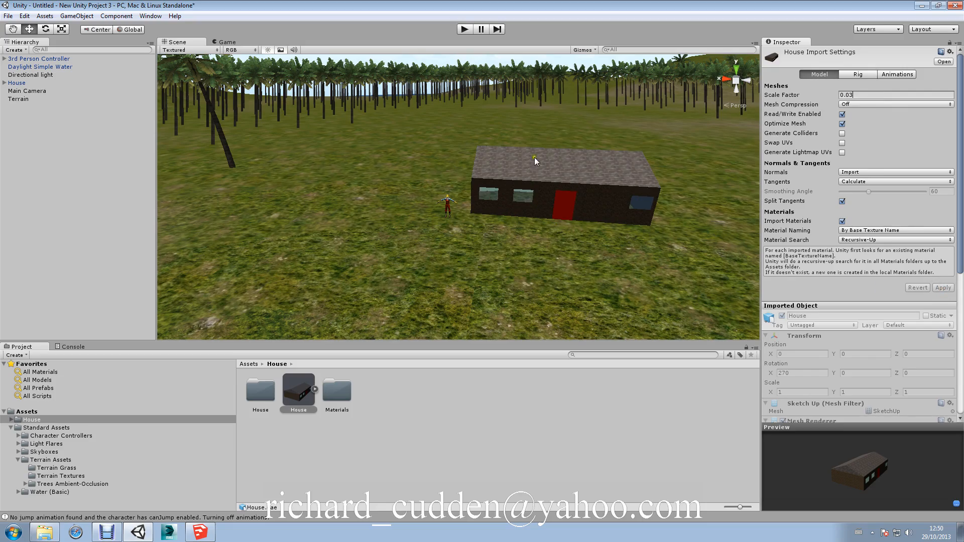
Step: Play-test the scene by running the character up to the front of the house and against its wall, and stop the game
{"action": "left_click", "coordinate": [464, 29]}
{"action": "key", "text": "w"}
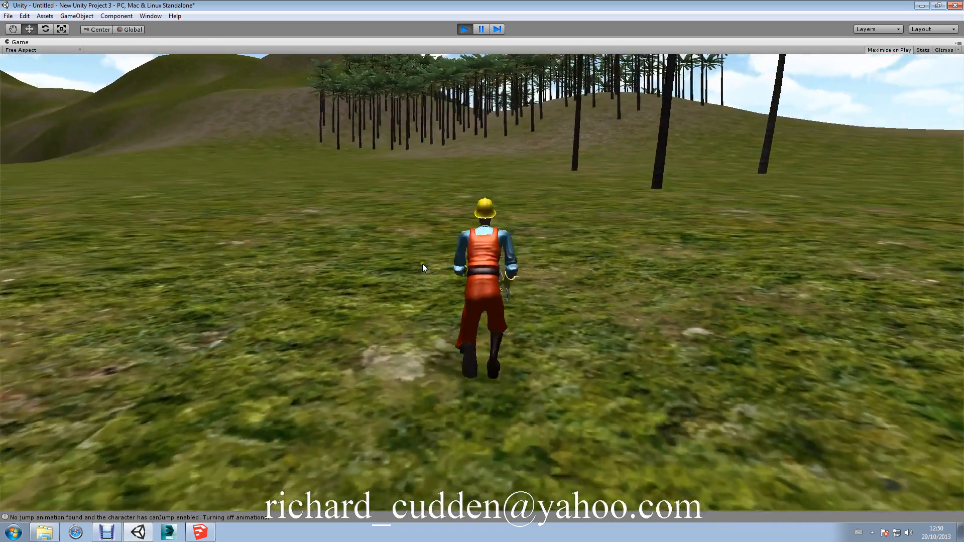
{"action": "key", "text": "a"}
{"action": "key", "text": "d"}
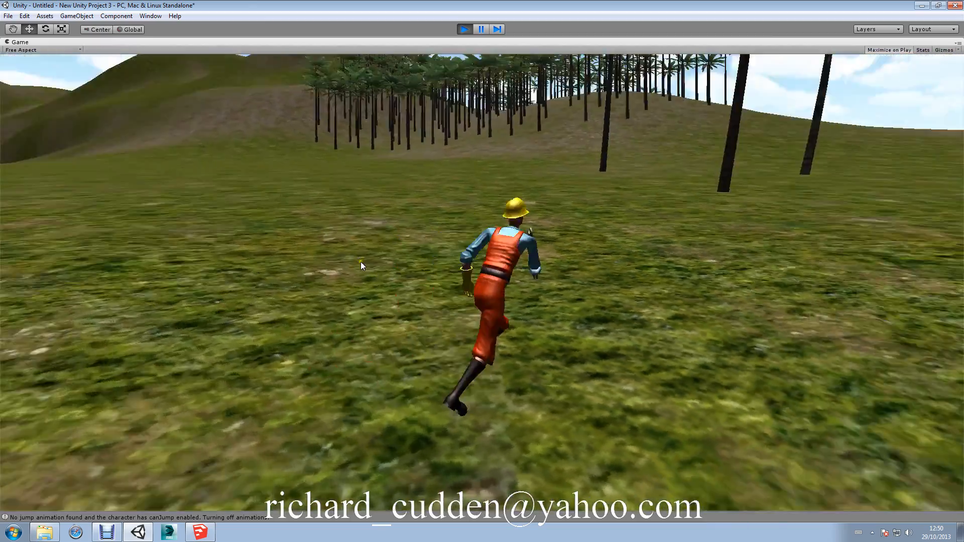
{"action": "key", "text": "a"}
{"action": "key", "text": "a"}
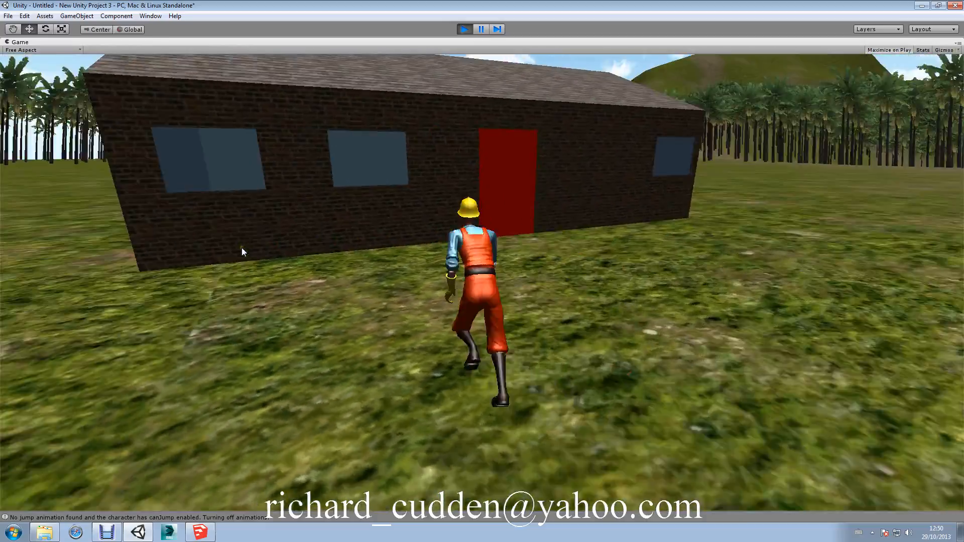
{"action": "key", "text": "w"}
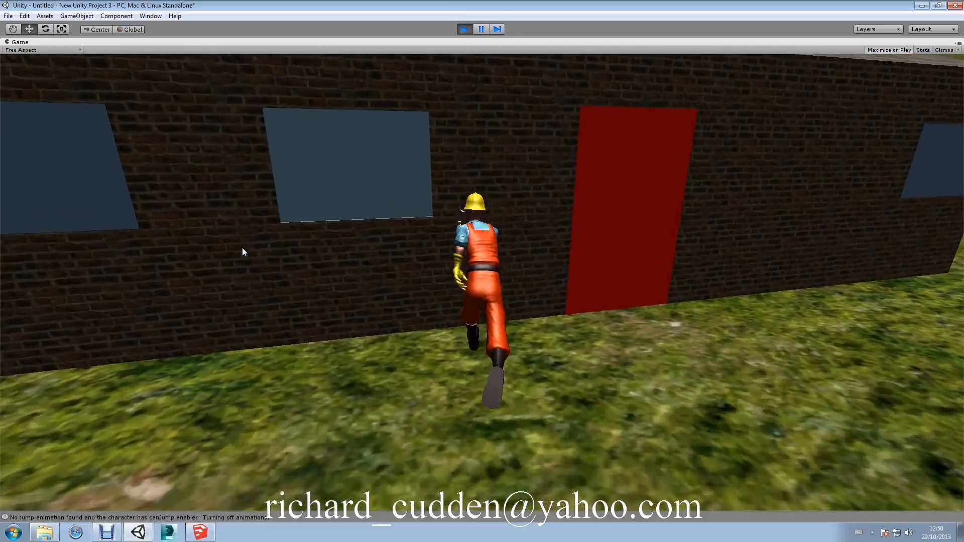
{"action": "key", "text": "w"}
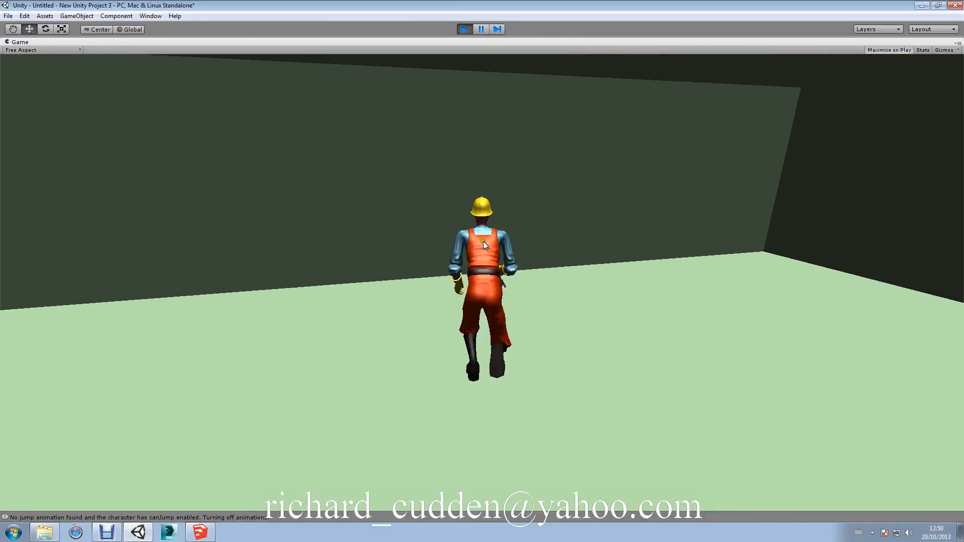
{"action": "key", "text": "w"}
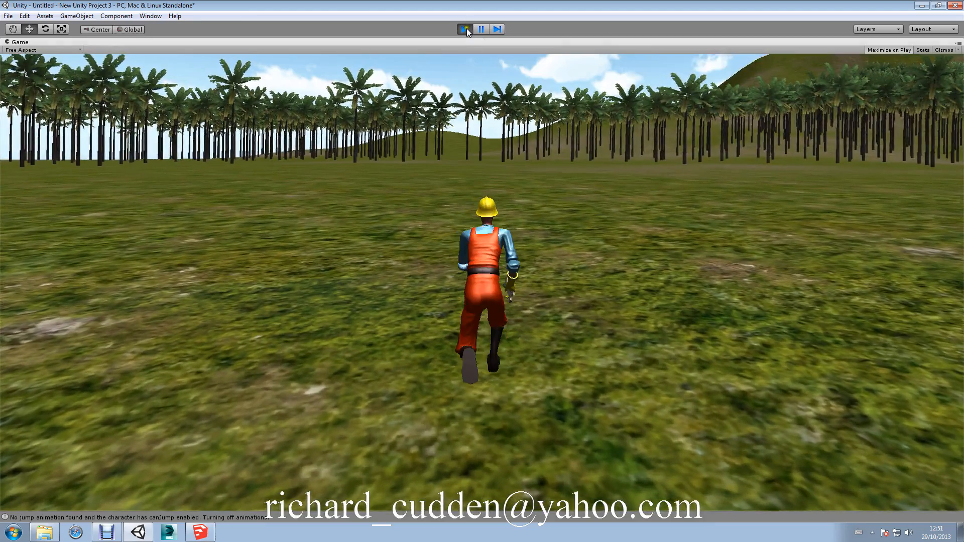
{"action": "left_click", "coordinate": [466, 29]}
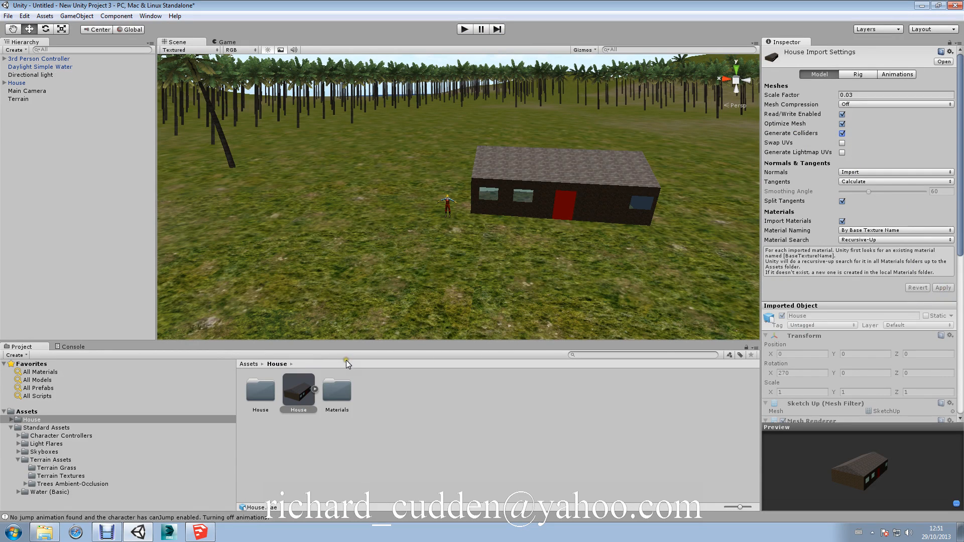
Step: Play-test the scene by running the character along the house's front wall and around its end wall, and stop the game
{"action": "left_click", "coordinate": [464, 29]}
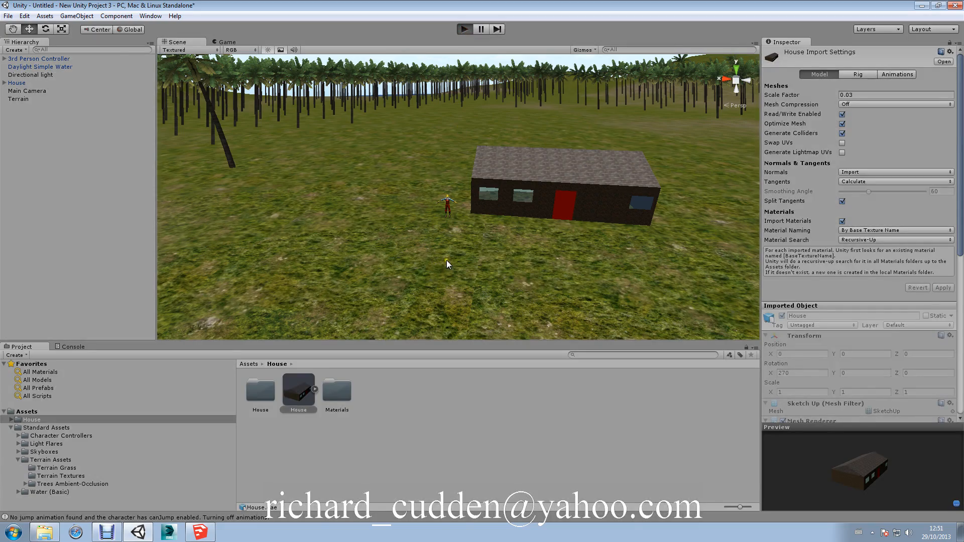
{"action": "key", "text": "w"}
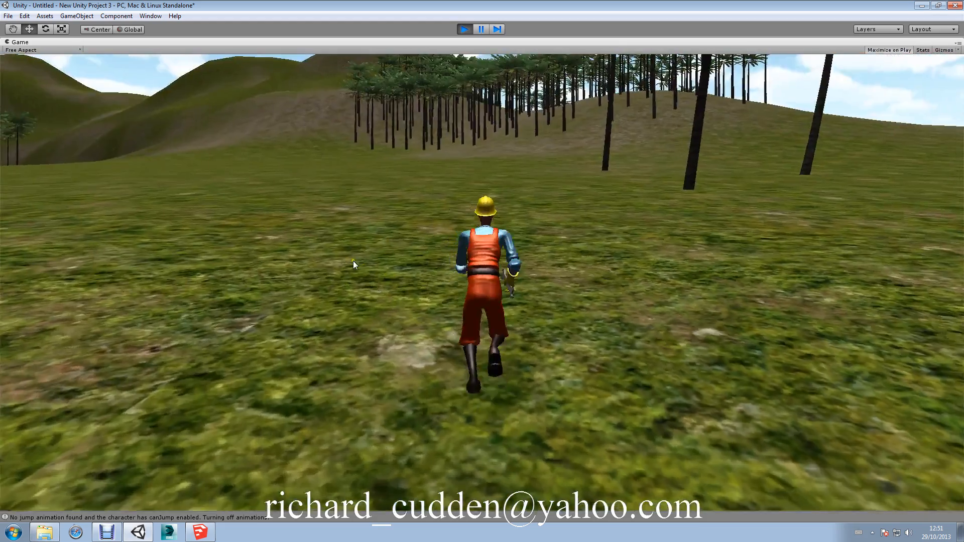
{"action": "key", "text": "a"}
{"action": "key", "text": "w"}
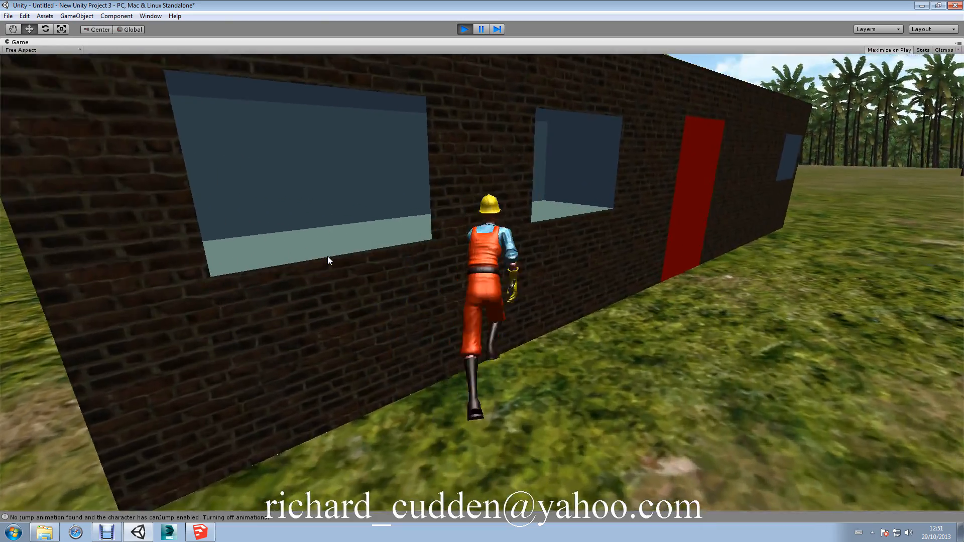
{"action": "key", "text": "s"}
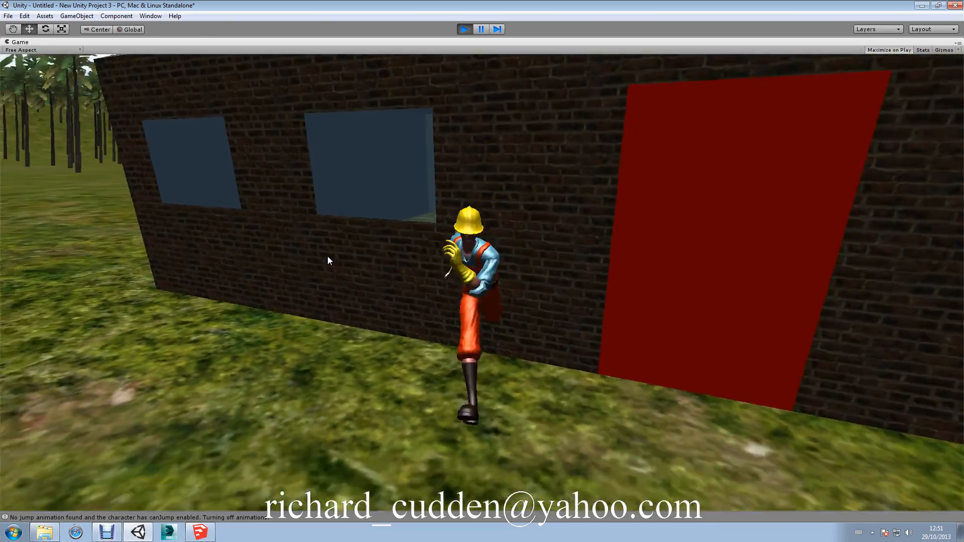
{"action": "key", "text": "d"}
{"action": "key", "text": "w"}
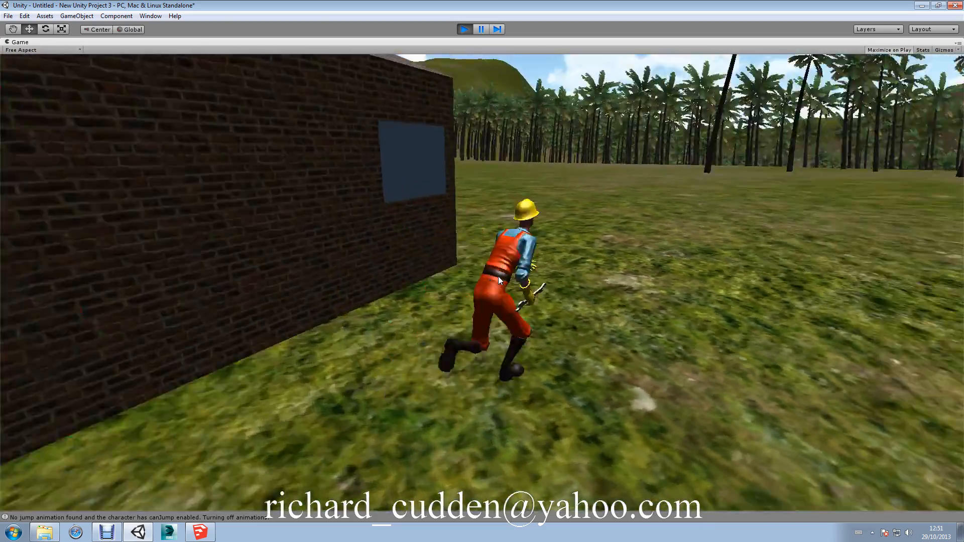
{"action": "key", "text": "w"}
{"action": "key", "text": "a"}
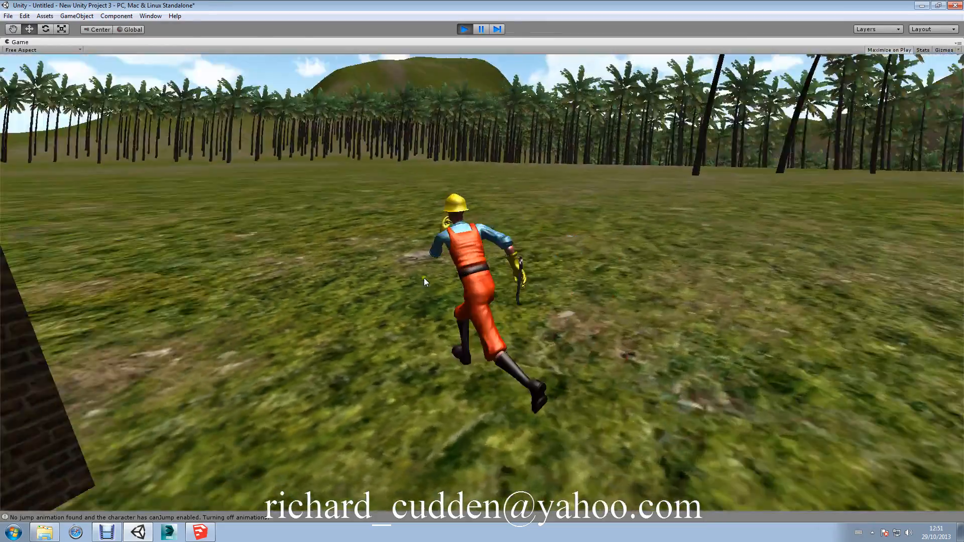
{"action": "key", "text": "w"}
{"action": "key", "text": "d"}
{"action": "key", "text": "a"}
{"action": "key", "text": "d"}
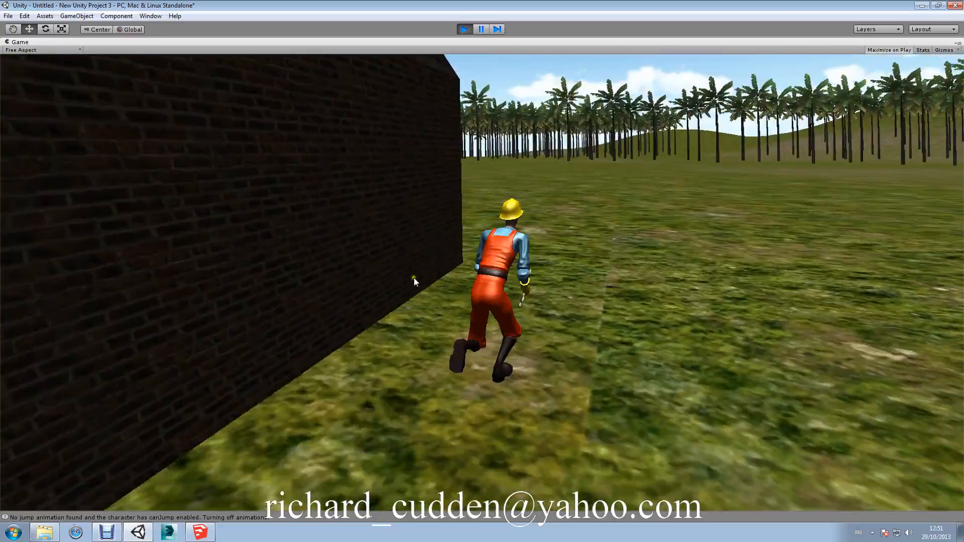
{"action": "key", "text": "w"}
{"action": "key", "text": "a"}
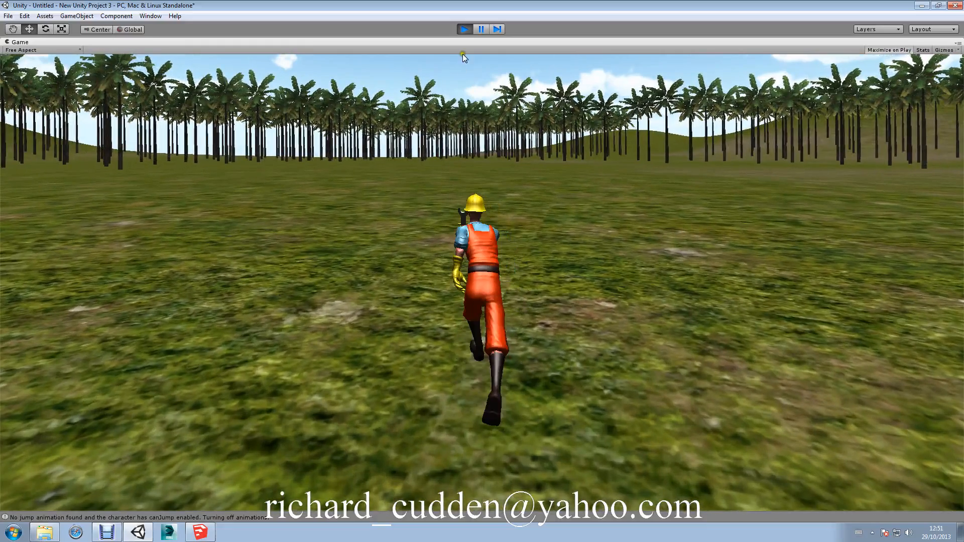
{"action": "left_click", "coordinate": [464, 29]}
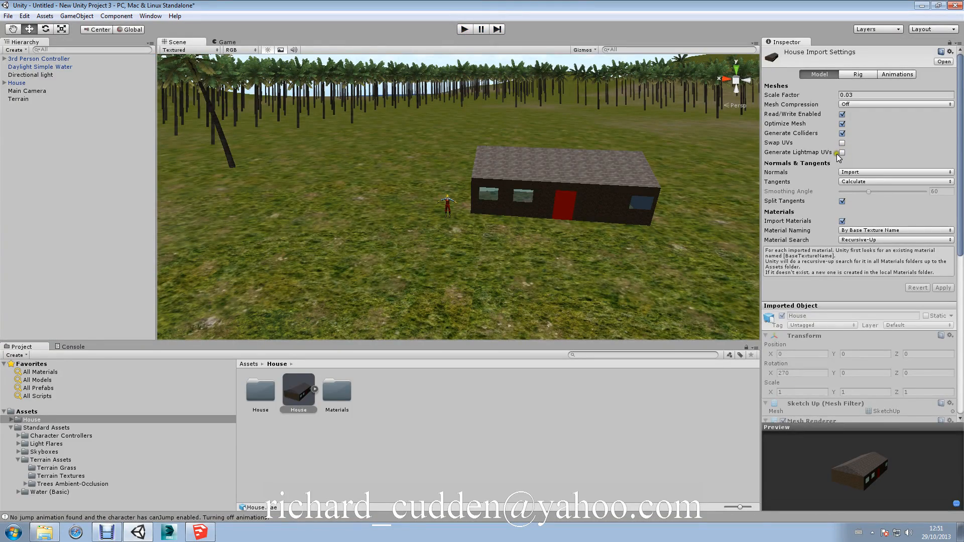
Step: Enable and apply lightmap UV generation for the House model, and check the brick walls in a short play test
{"action": "left_click", "coordinate": [842, 152]}
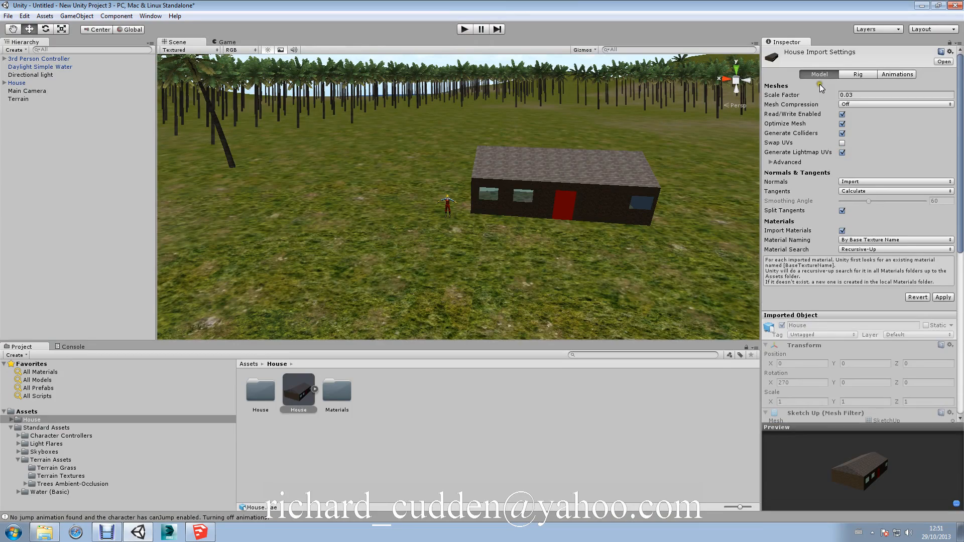
{"action": "left_click", "coordinate": [942, 297]}
{"action": "left_click", "coordinate": [465, 29]}
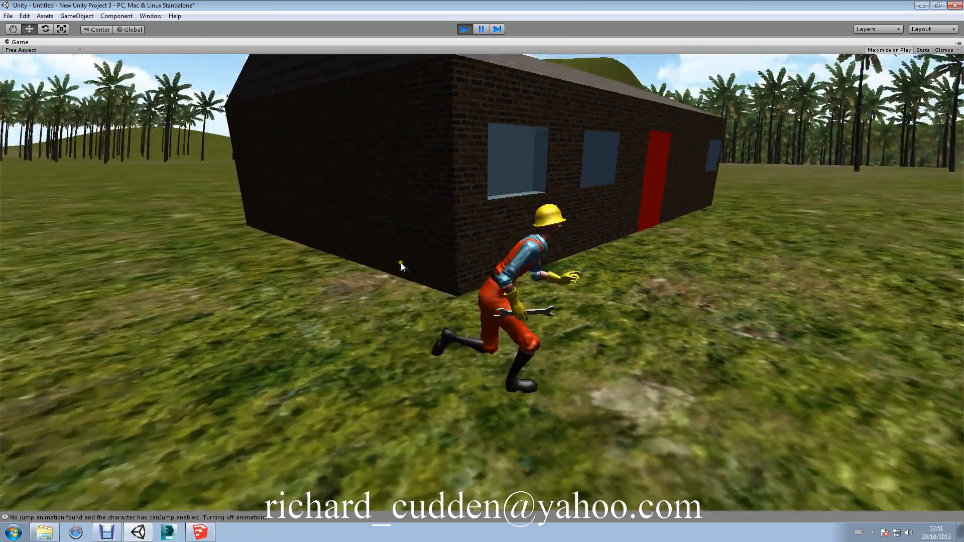
{"action": "key", "text": "a"}
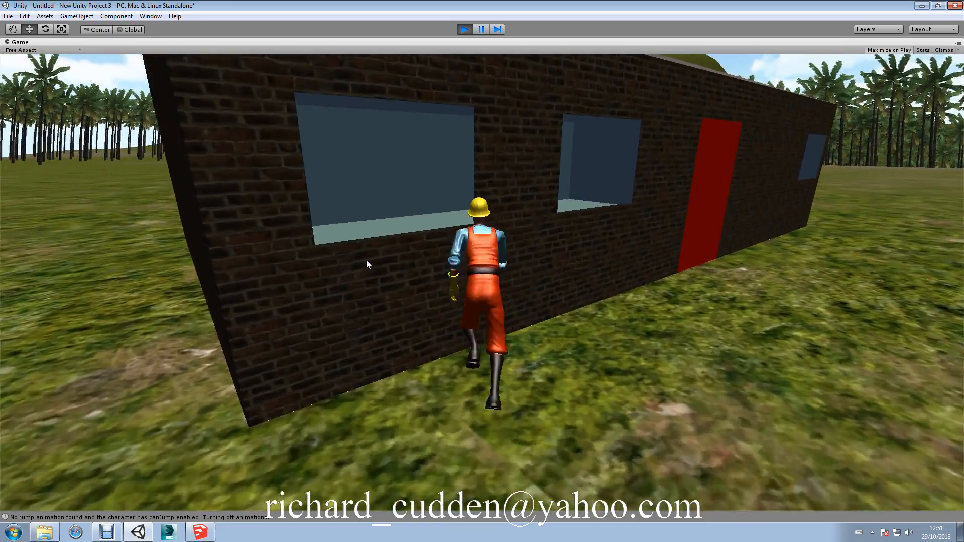
{"action": "left_click", "coordinate": [465, 29]}
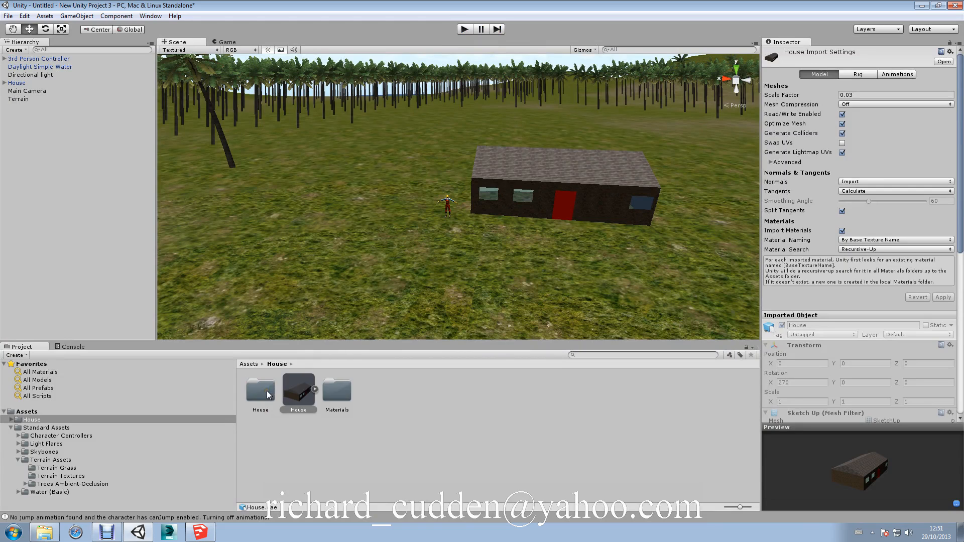
Step: Open the house's Materials folder and switch the Brick_Rough_Dark_ material to the Diffuse Detail shader
{"action": "left_click", "coordinate": [267, 394]}
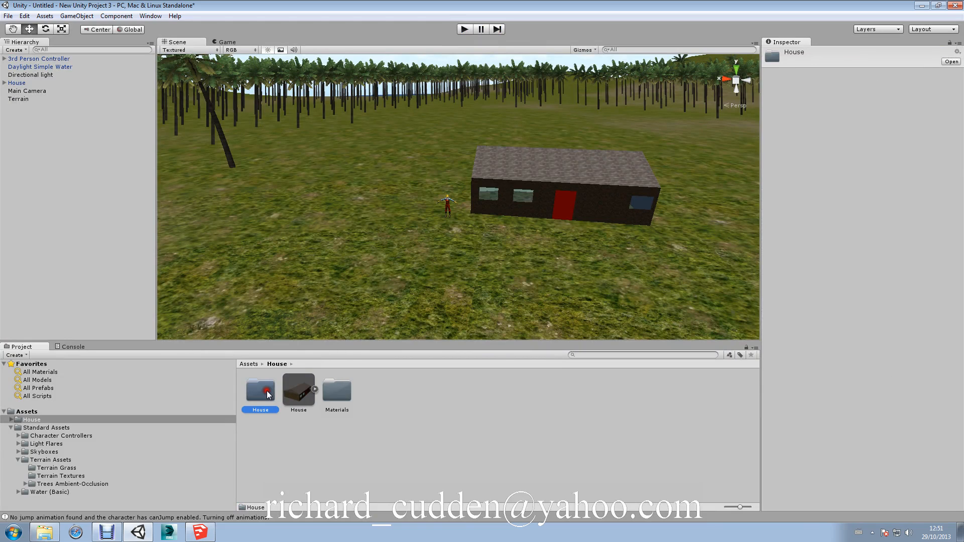
{"action": "double_click", "coordinate": [330, 397]}
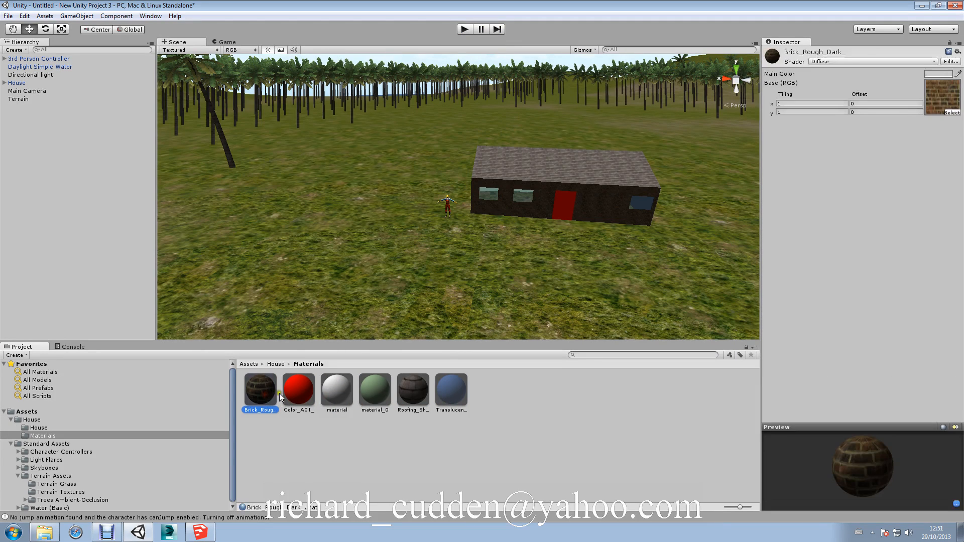
{"action": "left_click", "coordinate": [934, 61]}
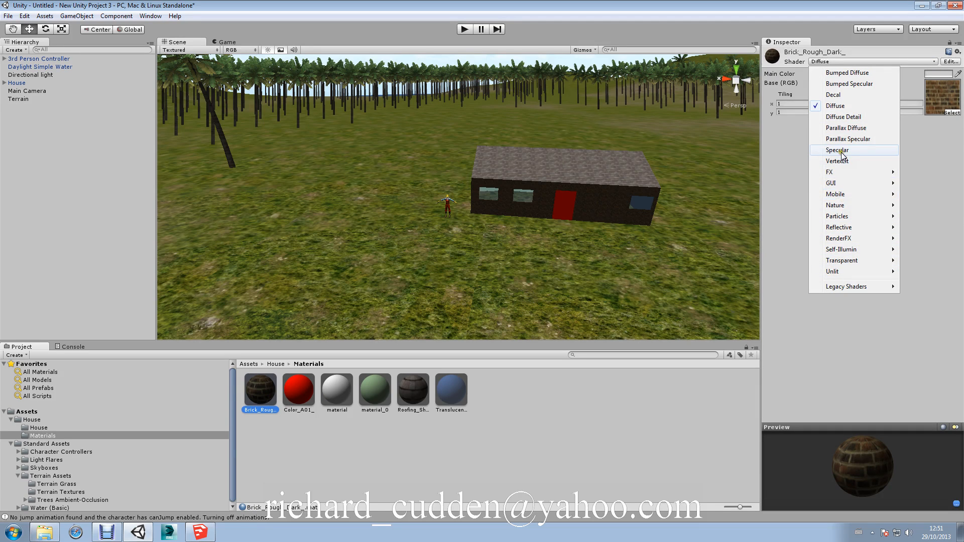
{"action": "left_click", "coordinate": [845, 118]}
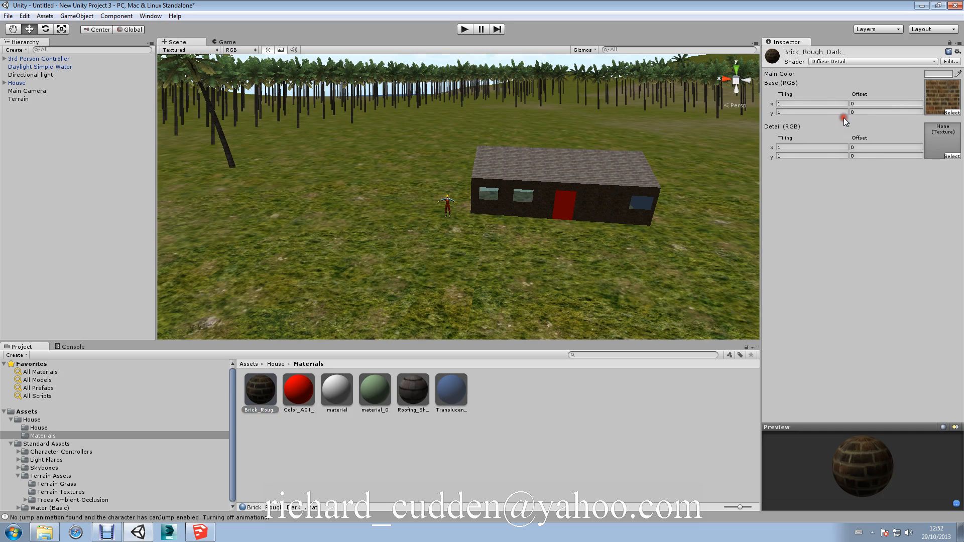
Step: Assign the Waterbump texture as the detail map of the dark brick material
{"action": "left_click", "coordinate": [950, 156]}
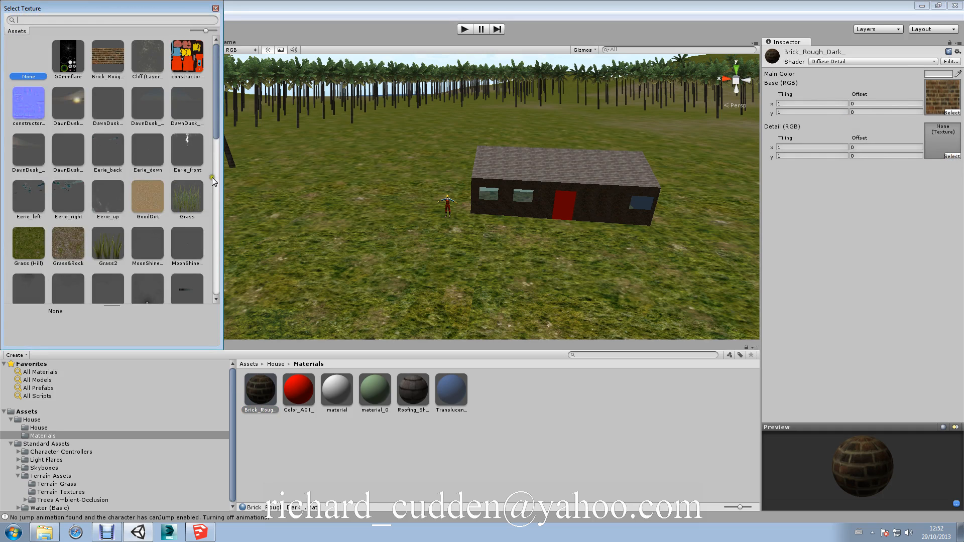
{"action": "left_click", "coordinate": [23, 103]}
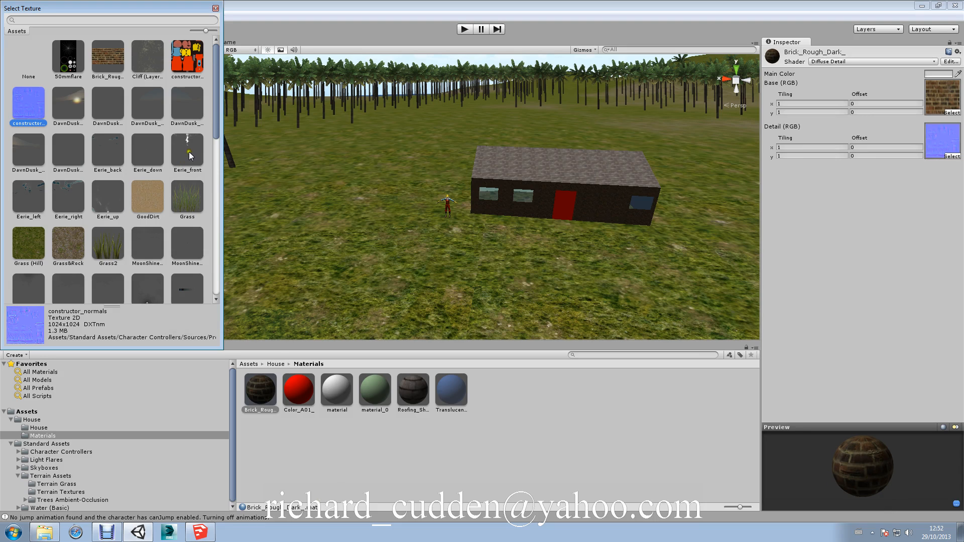
{"action": "left_click_drag", "start_coordinate": [217, 130], "coordinate": [212, 287]}
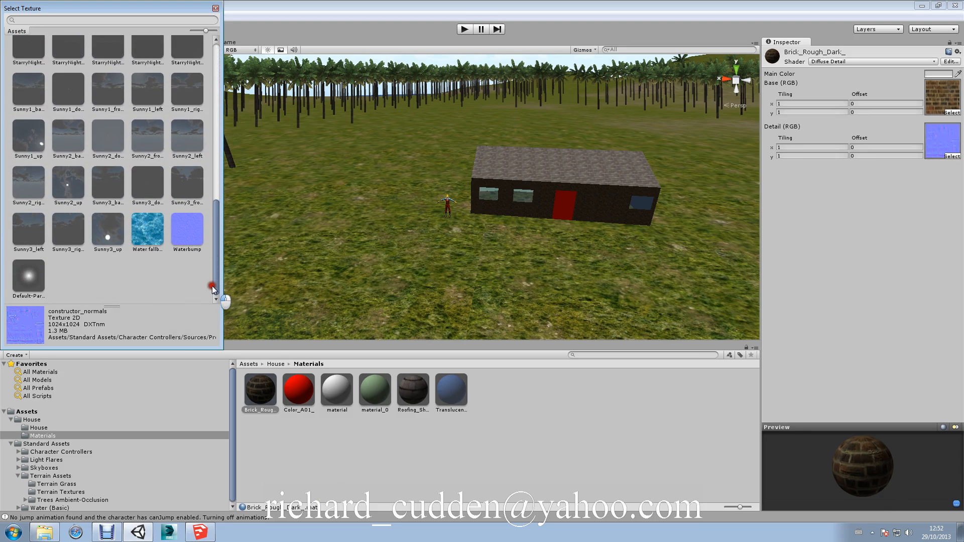
{"action": "double_click", "coordinate": [185, 228]}
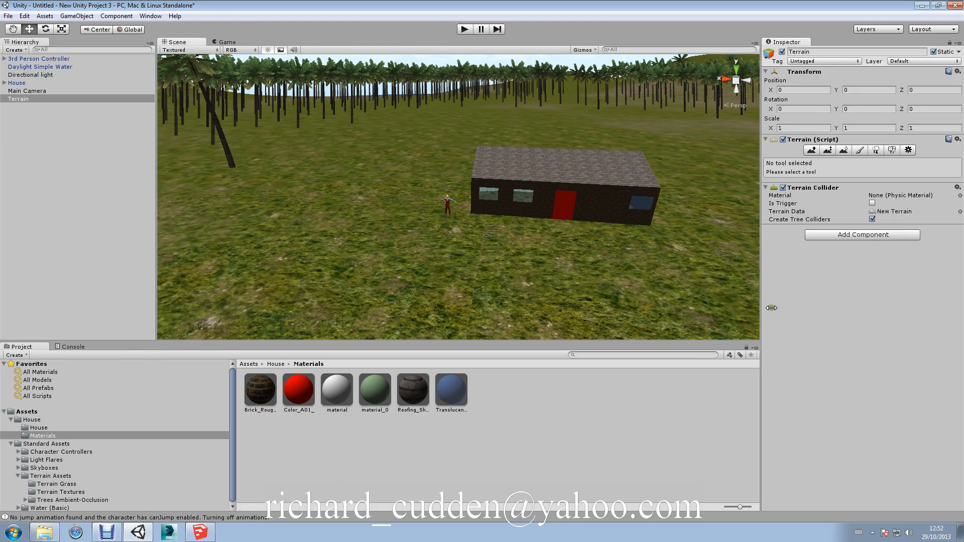
Step: Brighten the dark brick material's main color to near-white with RGB 253, 253, 253
{"action": "left_click", "coordinate": [258, 389]}
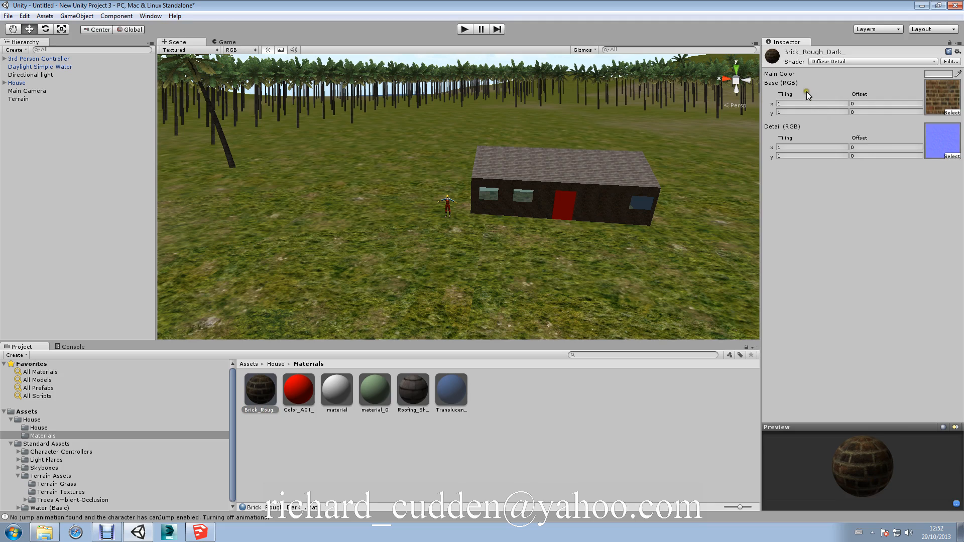
{"action": "left_click", "coordinate": [947, 75]}
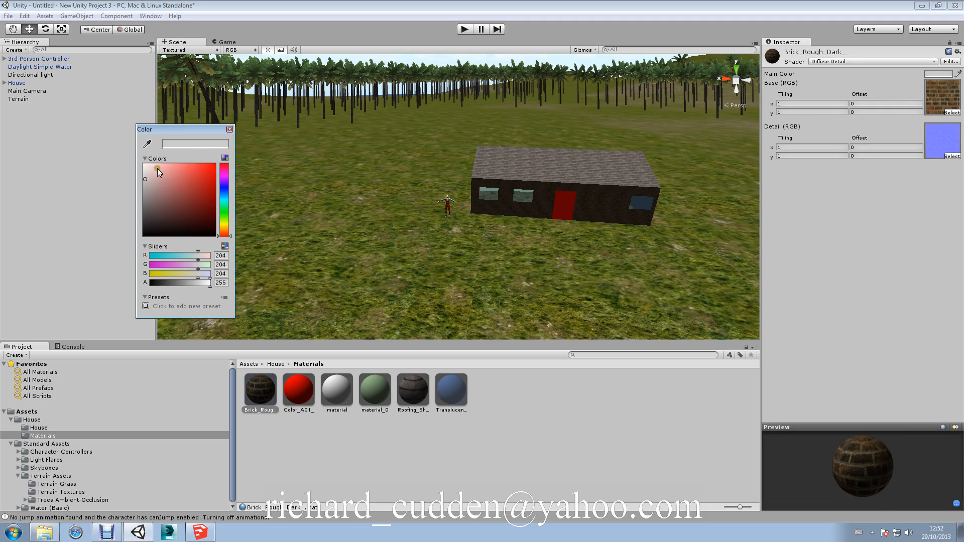
{"action": "left_click_drag", "start_coordinate": [143, 178], "coordinate": [137, 170]}
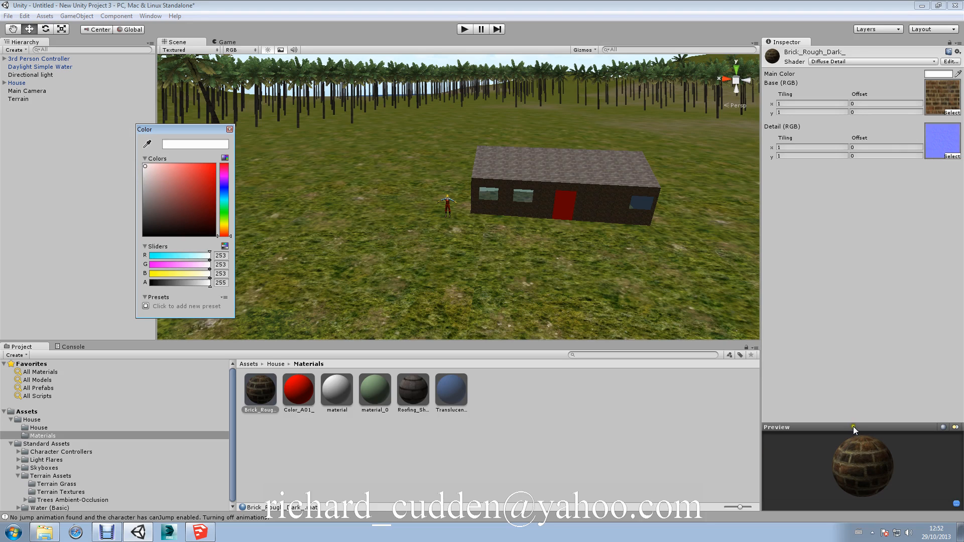
{"action": "left_click", "coordinate": [229, 129]}
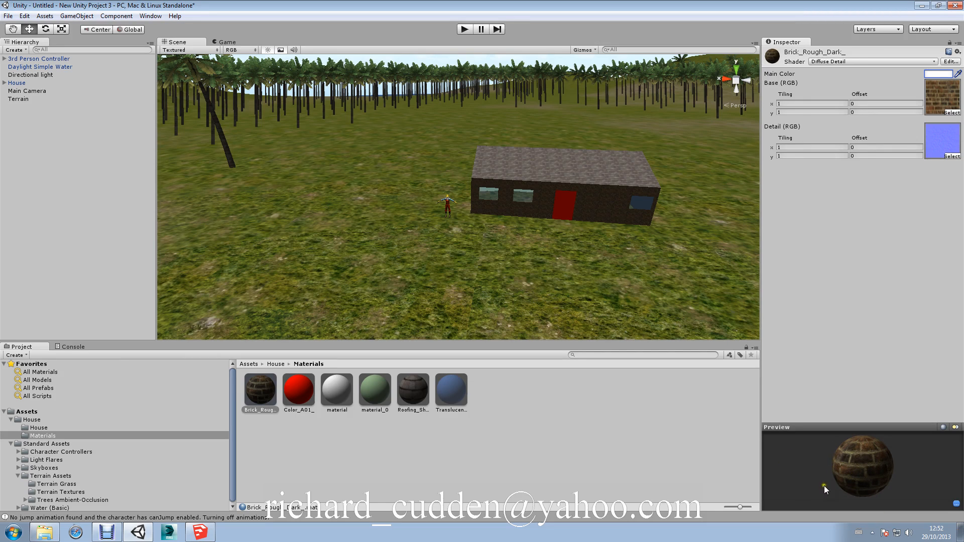
Step: Play-test the scene by running the character close along the front wall to inspect the brick texture, and stop the game
{"action": "left_click", "coordinate": [462, 29]}
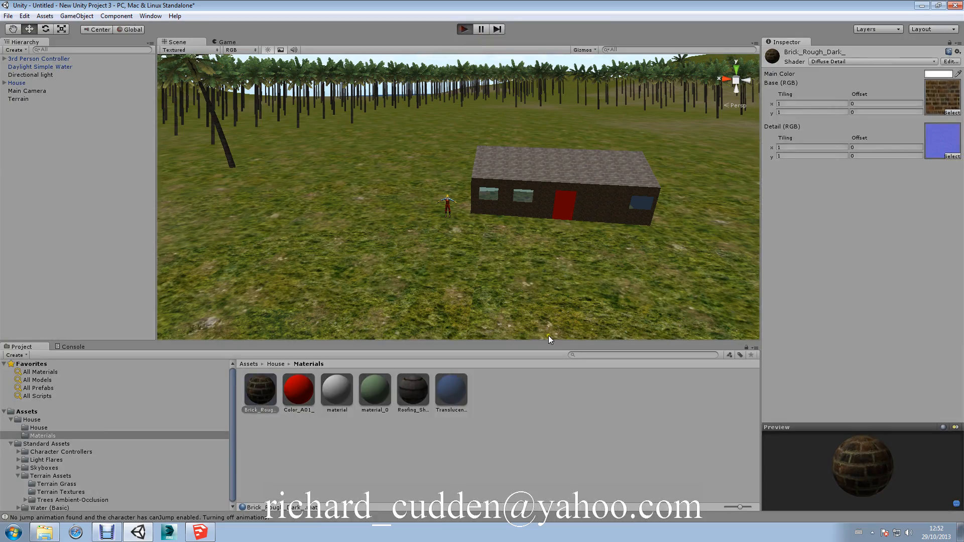
{"action": "key", "text": "w"}
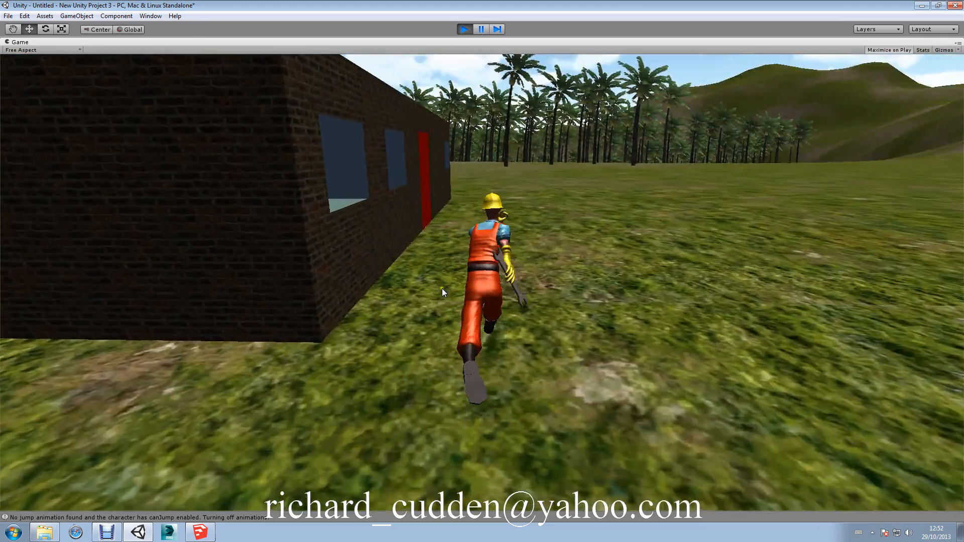
{"action": "key", "text": "a"}
{"action": "key", "text": "d"}
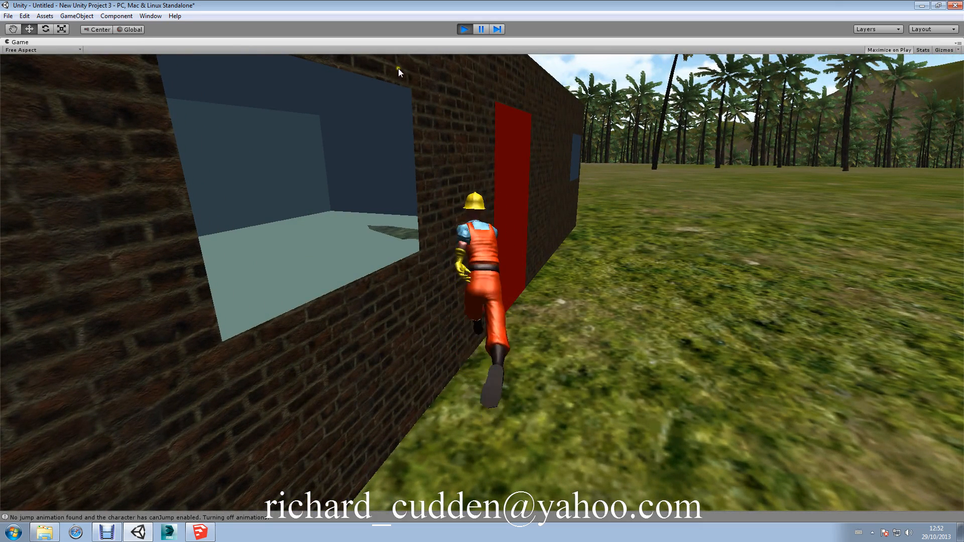
{"action": "left_click", "coordinate": [462, 30]}
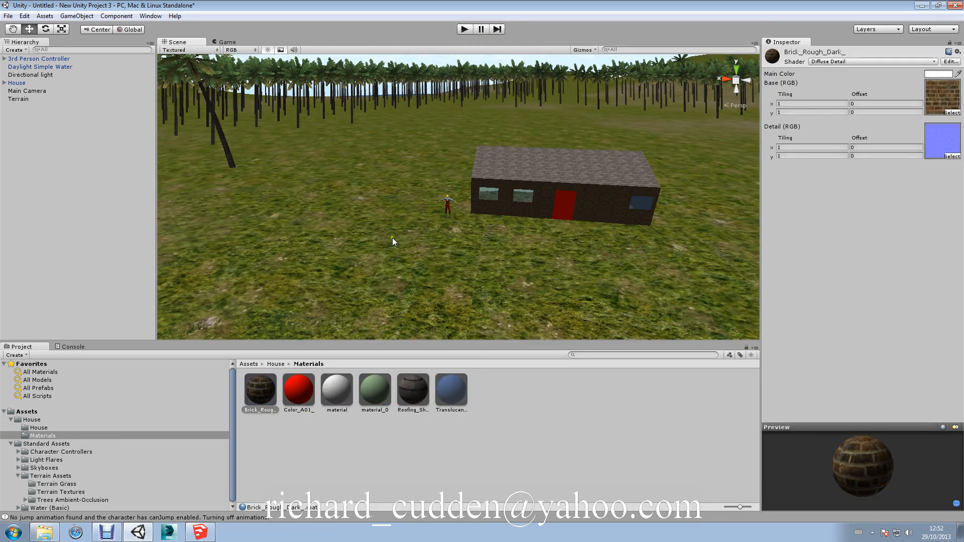
Step: Switch the Roofing_Shingles_Asphalt_ material to the Diffuse Detail shader and assign Waterbump as its detail texture
{"action": "left_click", "coordinate": [408, 391]}
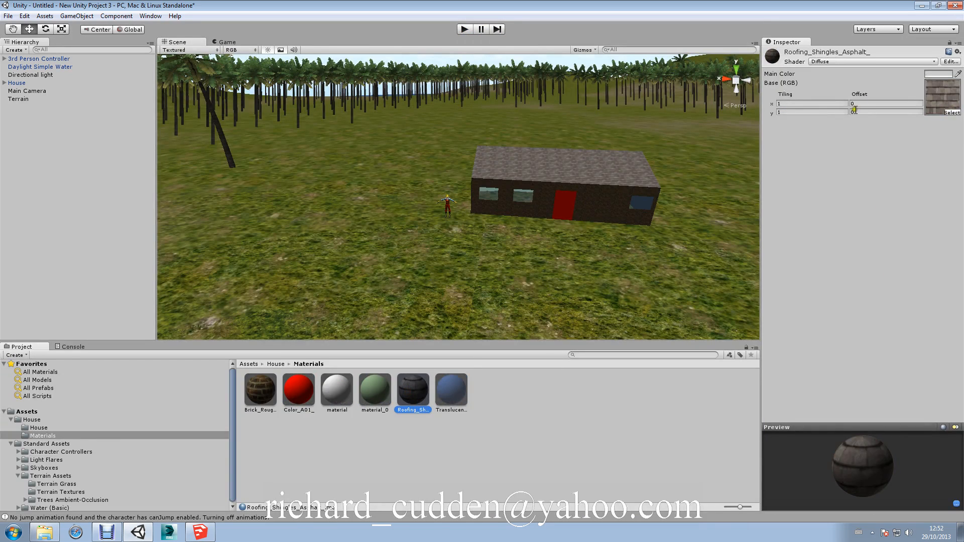
{"action": "left_click", "coordinate": [932, 62]}
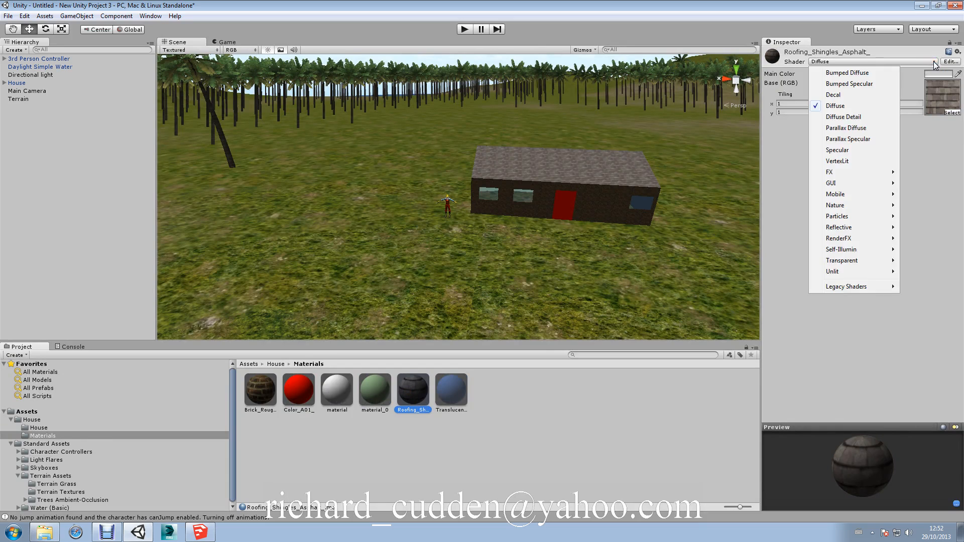
{"action": "left_click", "coordinate": [853, 117]}
{"action": "left_click", "coordinate": [946, 157]}
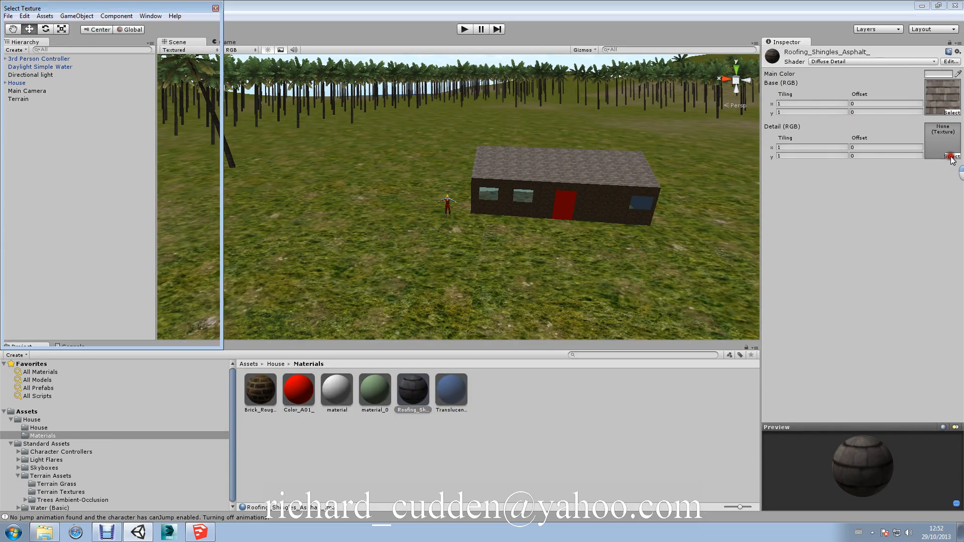
{"action": "left_click_drag", "start_coordinate": [217, 136], "coordinate": [207, 304]}
{"action": "left_click", "coordinate": [183, 232]}
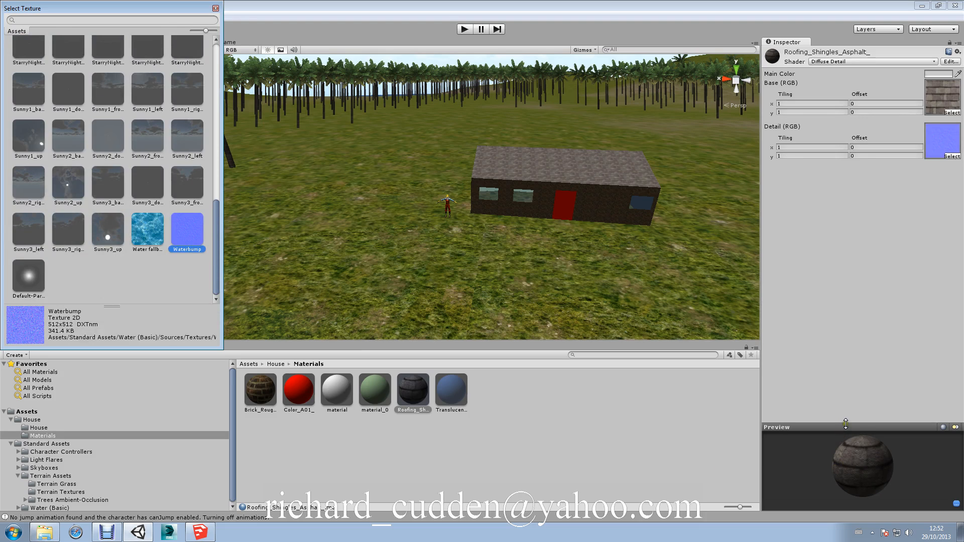
Step: Enlarge the material preview and rotate the sphere to examine the roofing texture
{"action": "left_click_drag", "start_coordinate": [845, 424], "coordinate": [828, 257]}
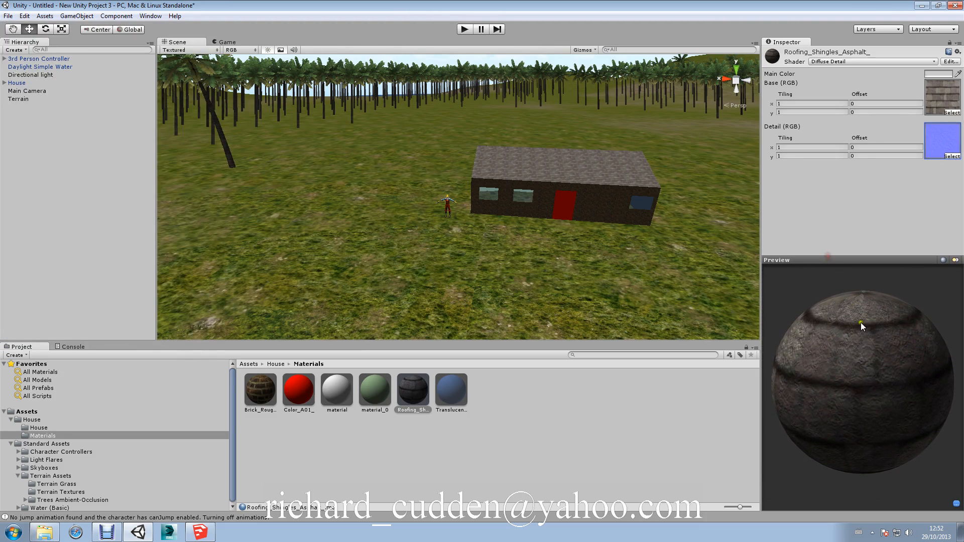
{"action": "left_click_drag", "start_coordinate": [860, 322], "coordinate": [803, 340]}
{"action": "left_click_drag", "start_coordinate": [888, 345], "coordinate": [823, 352]}
Step: Compare the roofing material's detail texture set to None and to constructor_normals, and assign Waterbump again
{"action": "left_click", "coordinate": [950, 156]}
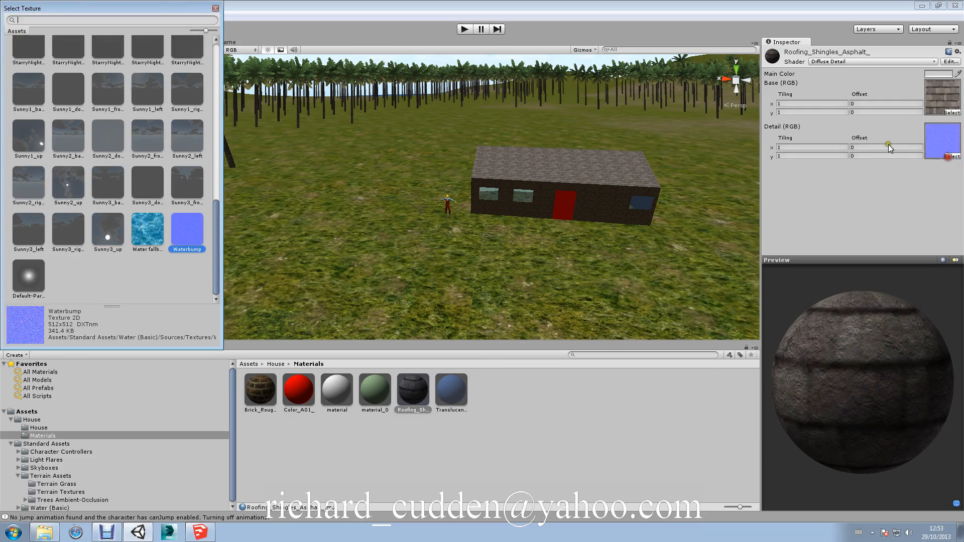
{"action": "left_click_drag", "start_coordinate": [215, 243], "coordinate": [216, 83]}
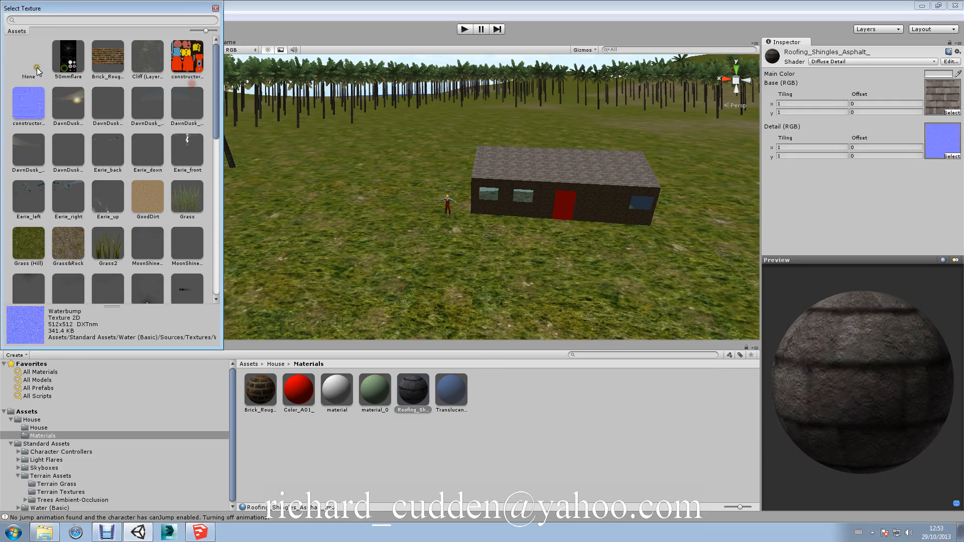
{"action": "left_click", "coordinate": [26, 64]}
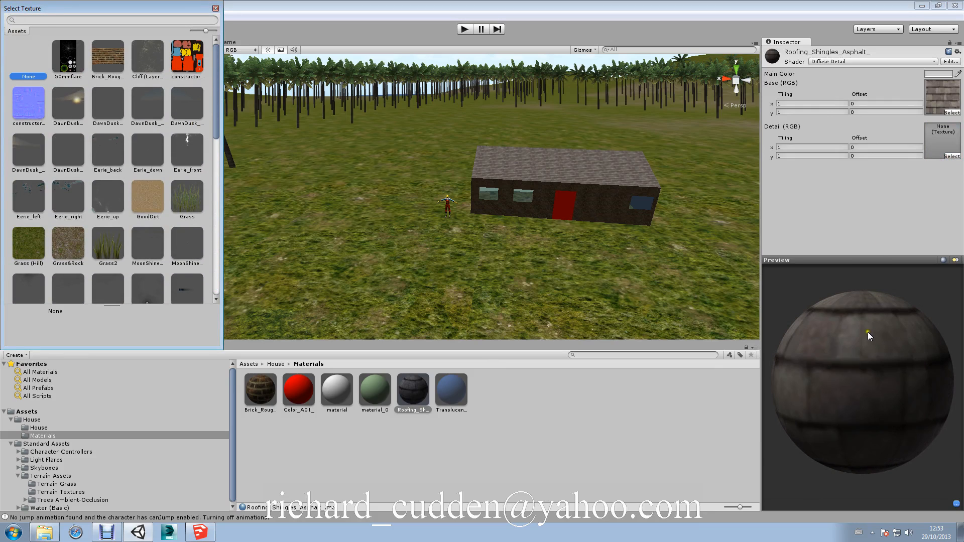
{"action": "left_click", "coordinate": [28, 111]}
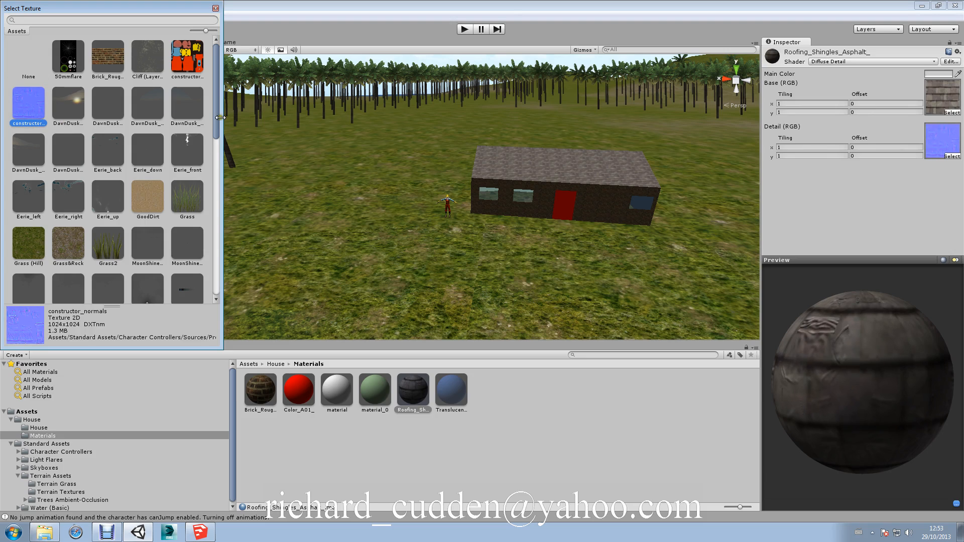
{"action": "left_click_drag", "start_coordinate": [215, 119], "coordinate": [199, 272]}
{"action": "left_click", "coordinate": [194, 231]}
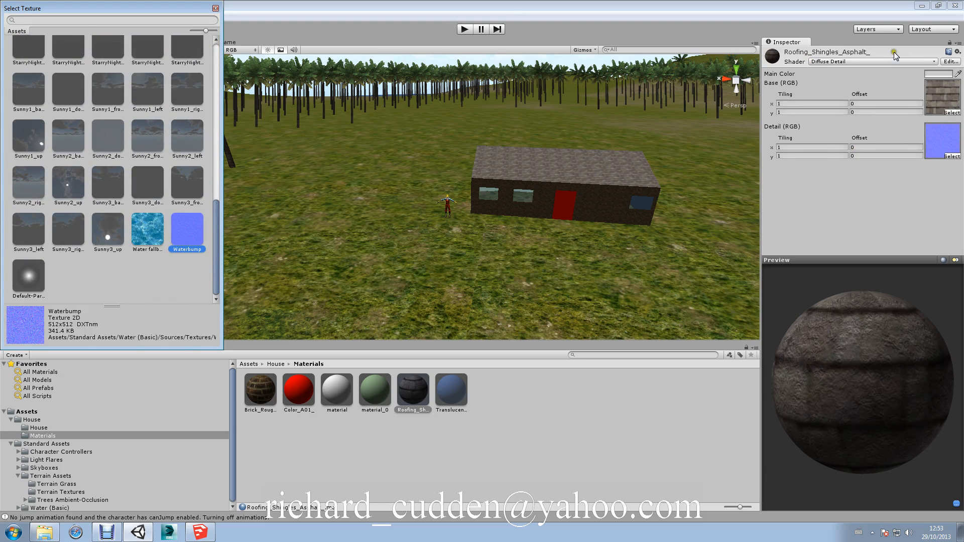
{"action": "left_click", "coordinate": [215, 8]}
Step: Play-test the scene by running the character along the house's front wall past the windows and red door
{"action": "left_click", "coordinate": [465, 29]}
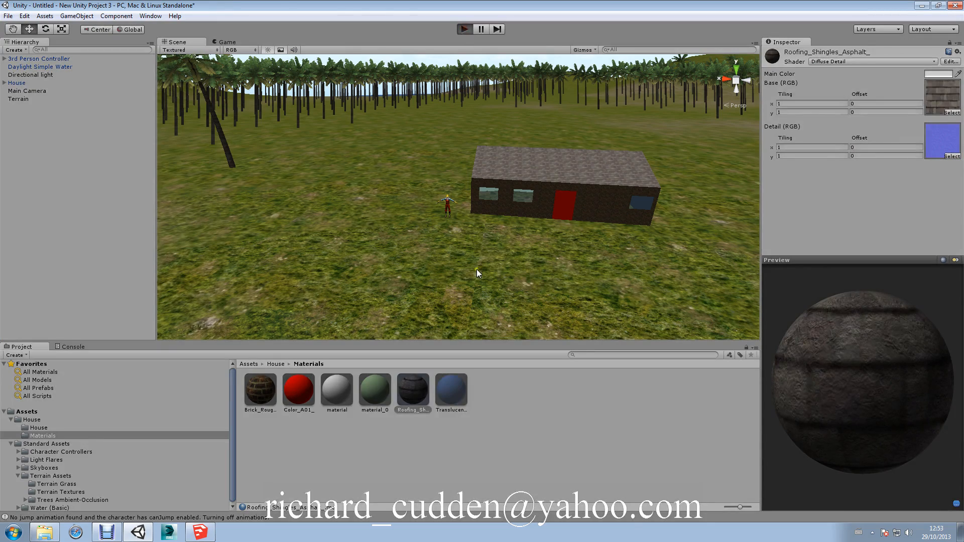
{"action": "key", "text": "w"}
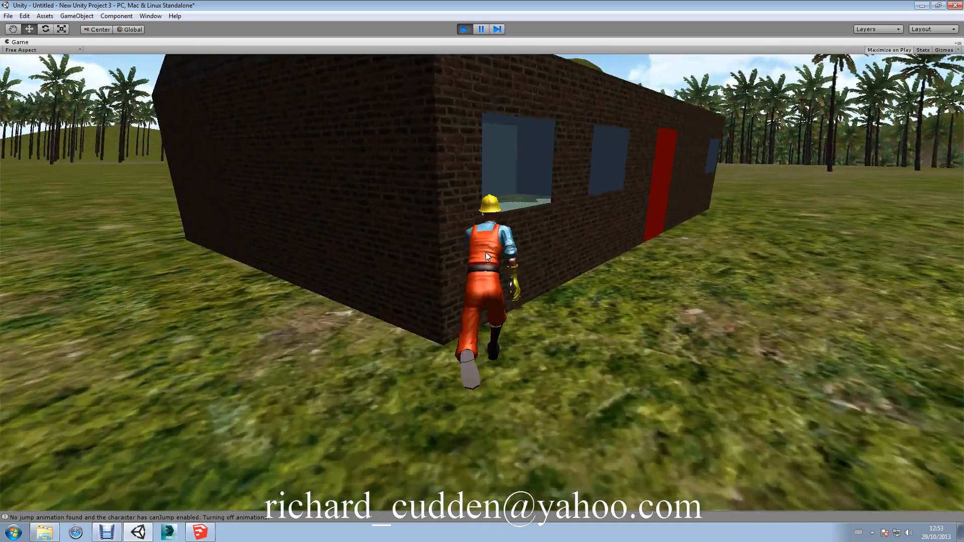
{"action": "key", "text": "w"}
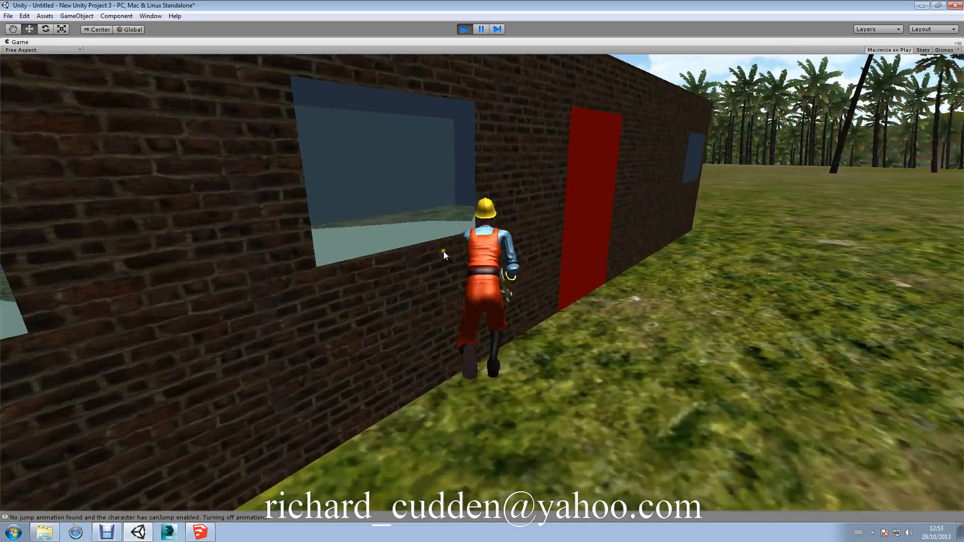
{"action": "key", "text": "w"}
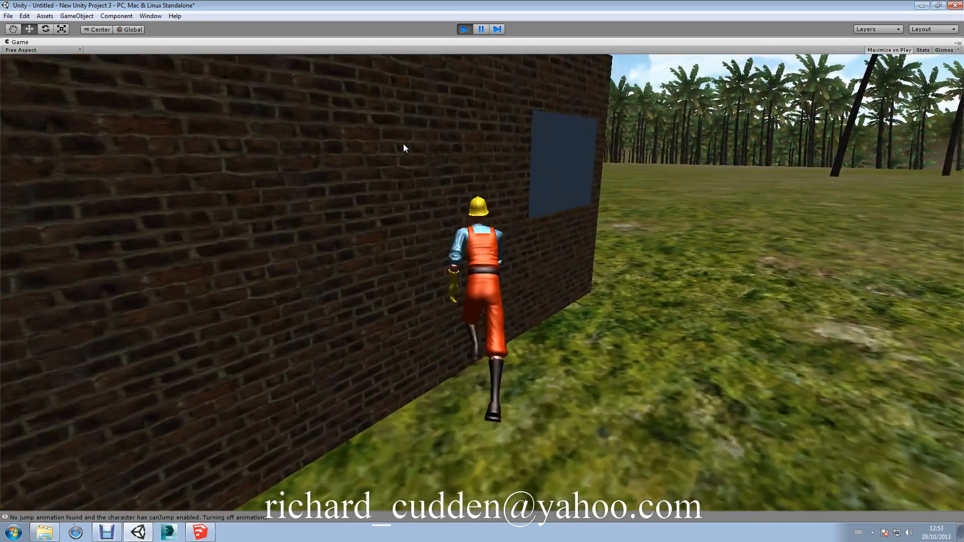
{"action": "key", "text": "w"}
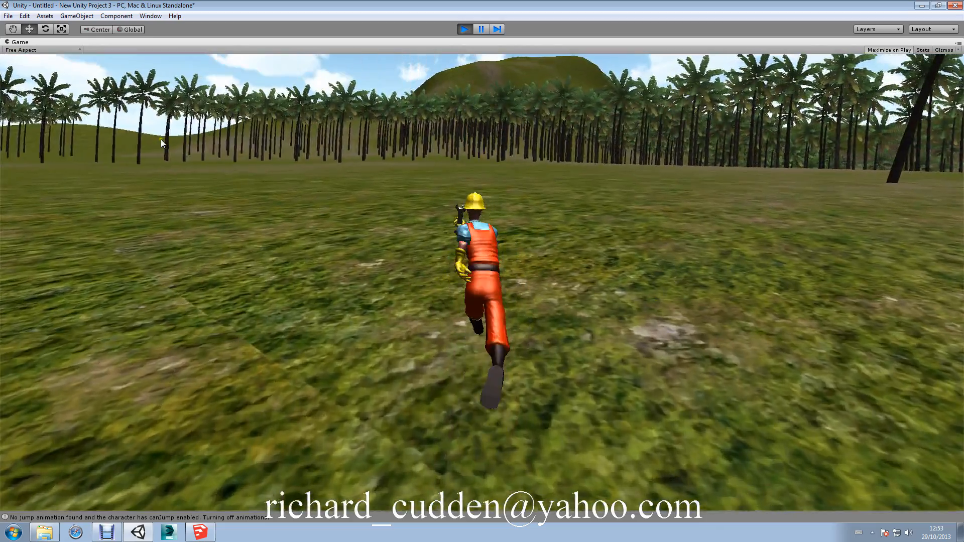
Step: Run the character around the far end of the house to inspect its other brick walls, and stop the game
{"action": "key", "text": "w"}
{"action": "key", "text": "s"}
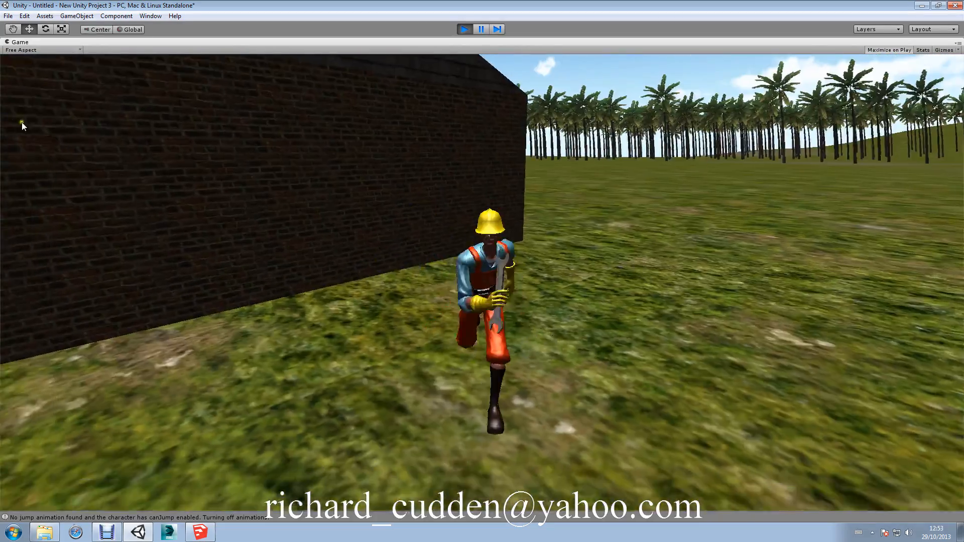
{"action": "key", "text": "w"}
{"action": "key", "text": "d"}
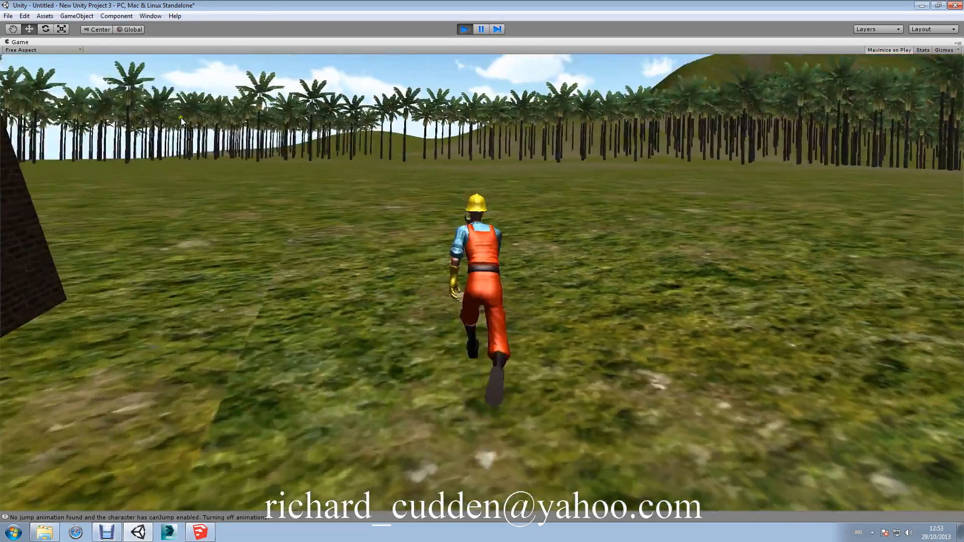
{"action": "key", "text": "a"}
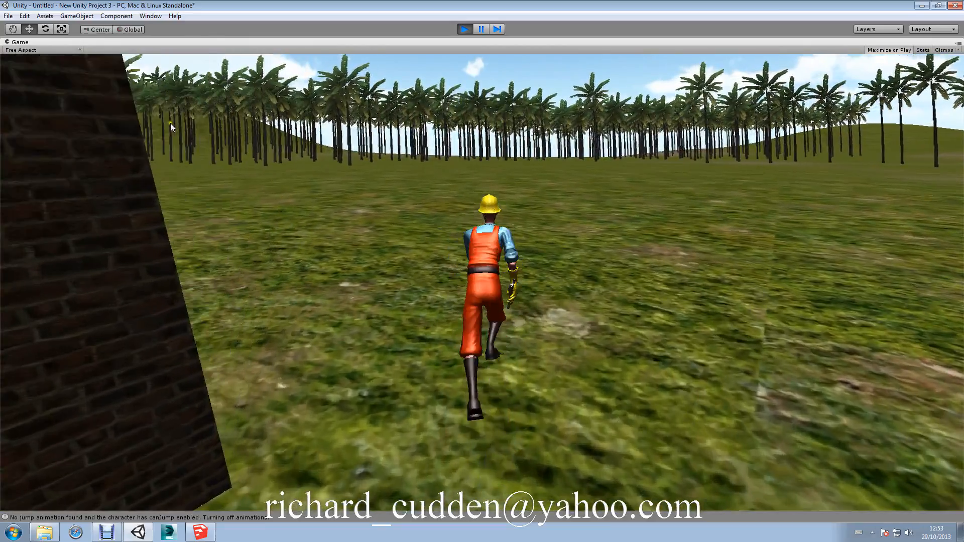
{"action": "key", "text": "a"}
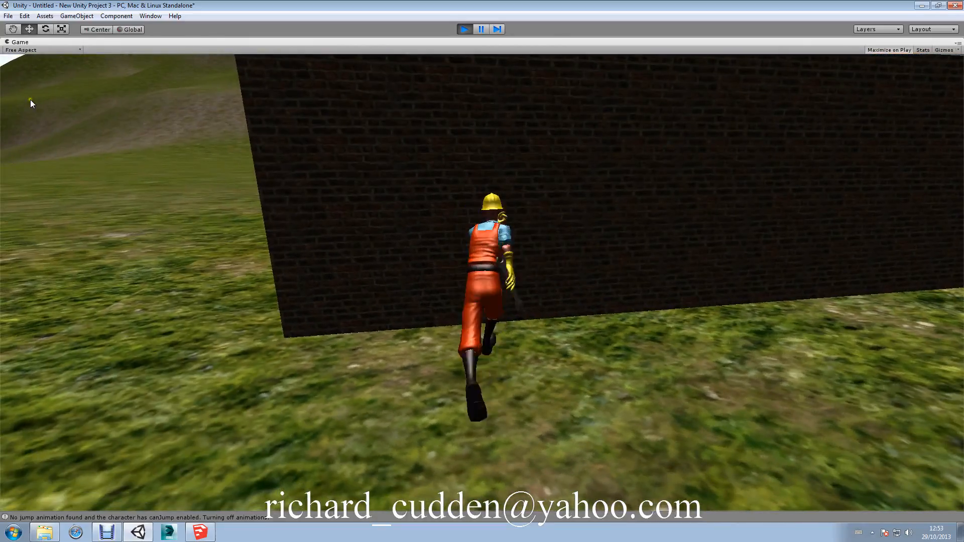
{"action": "key", "text": "s"}
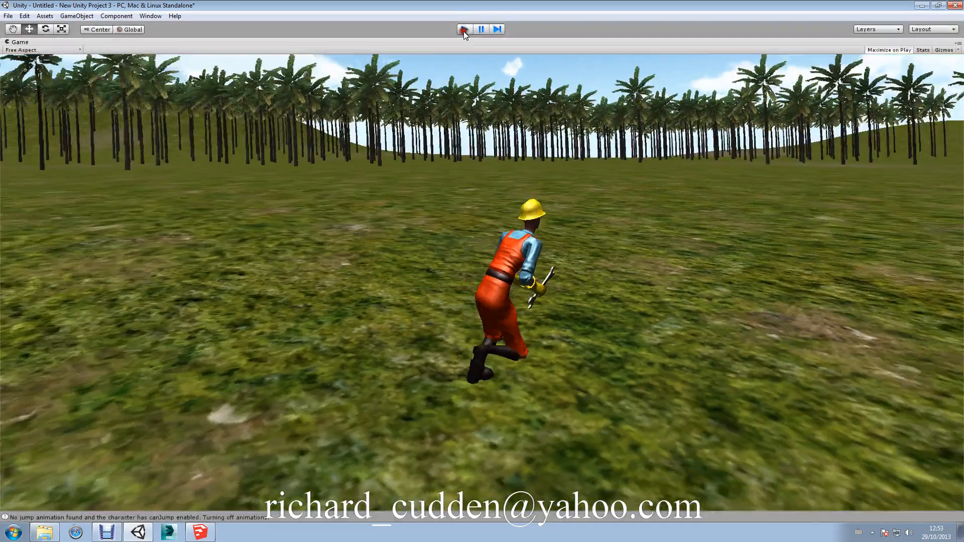
{"action": "left_click", "coordinate": [463, 30]}
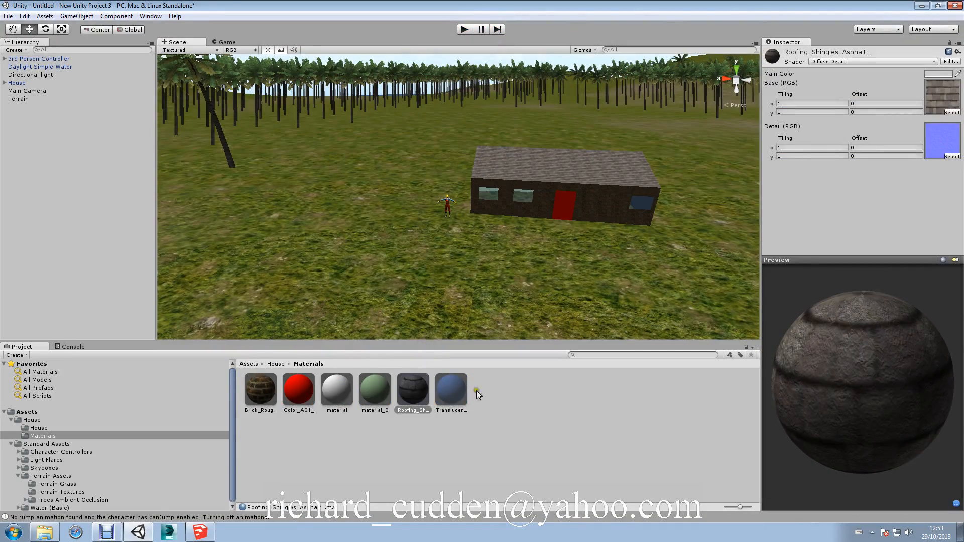